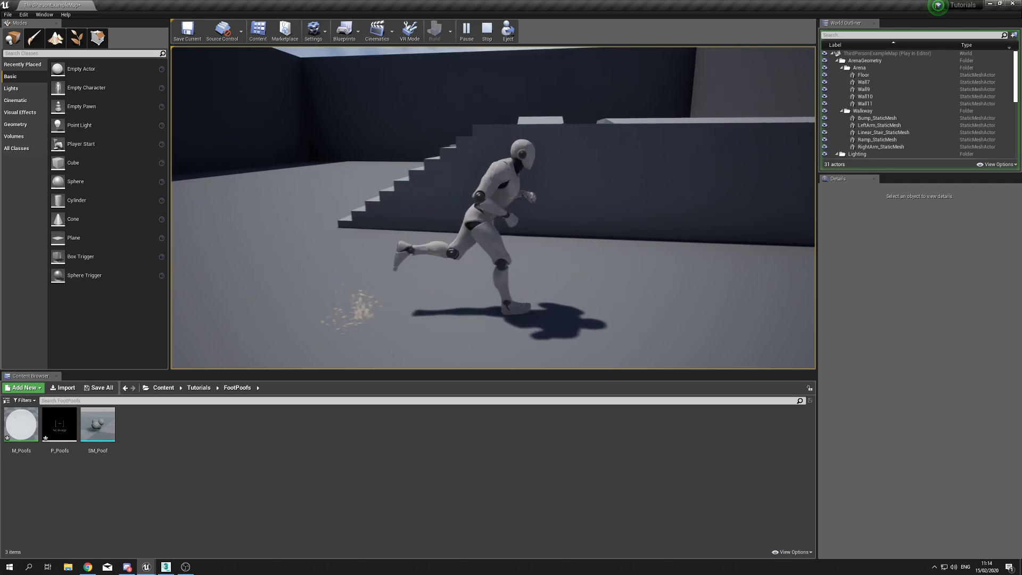
- Run the character around the arena to examine the foot poof particle effect, and end the play session
key(s)
key(a)
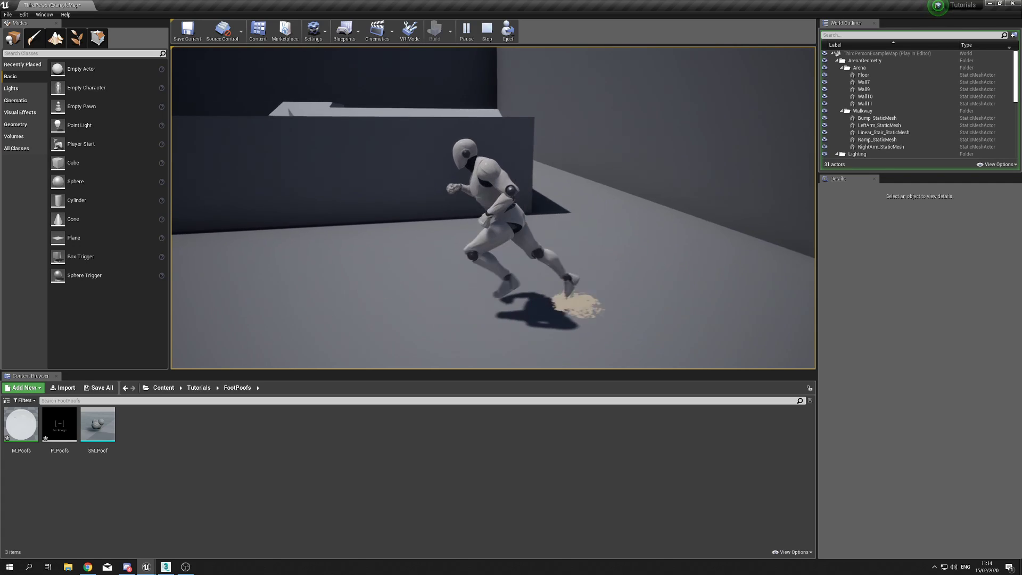
key(s)
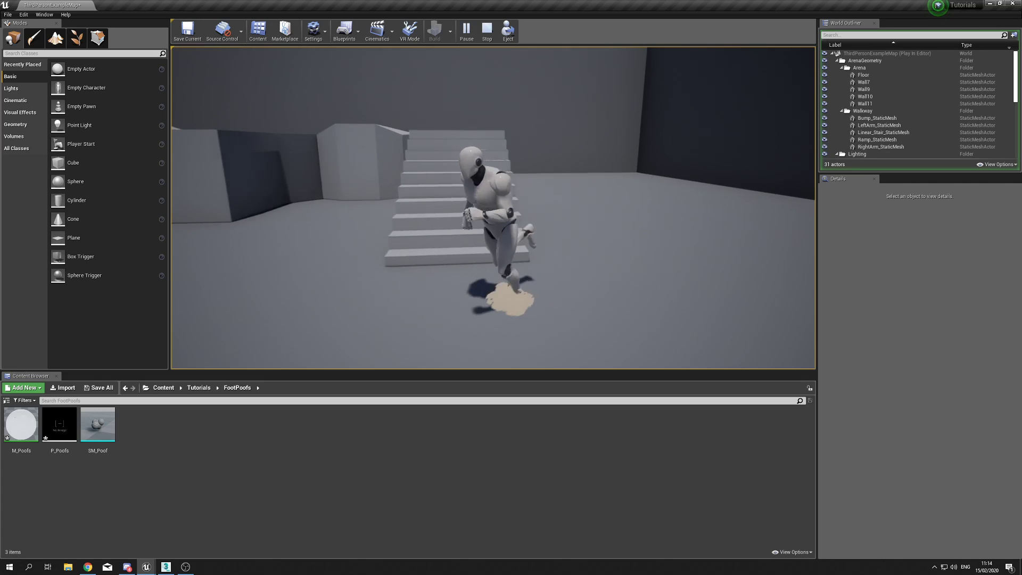
key(a)
key(w)
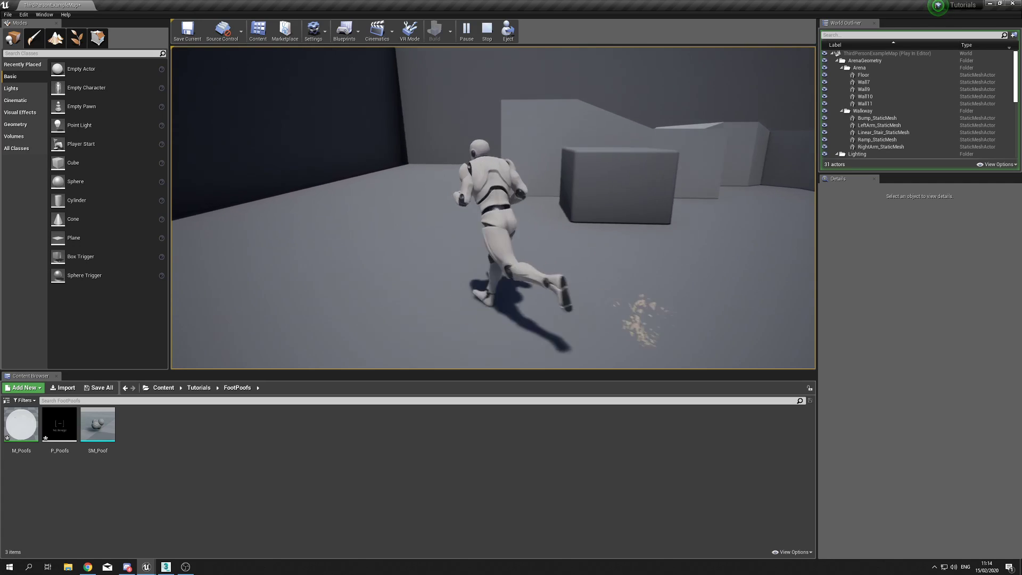
key(d)
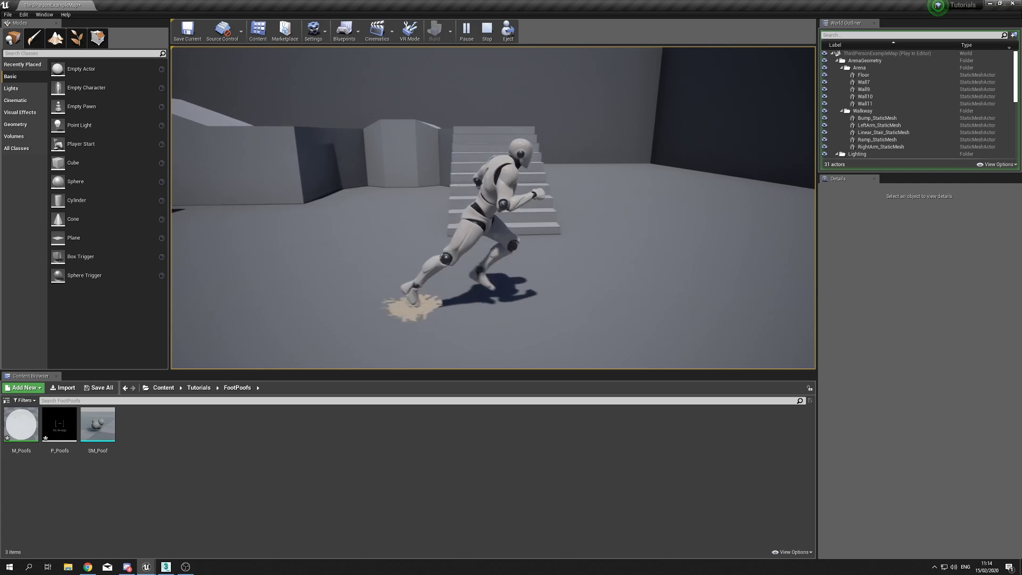
key(w)
key(a)
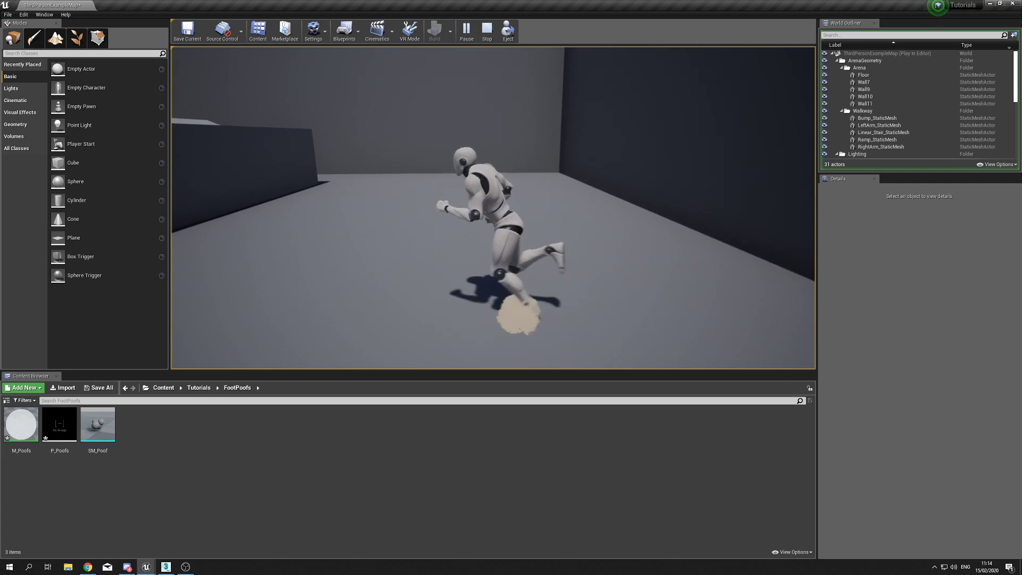
key(s)
key(a)
key(a)
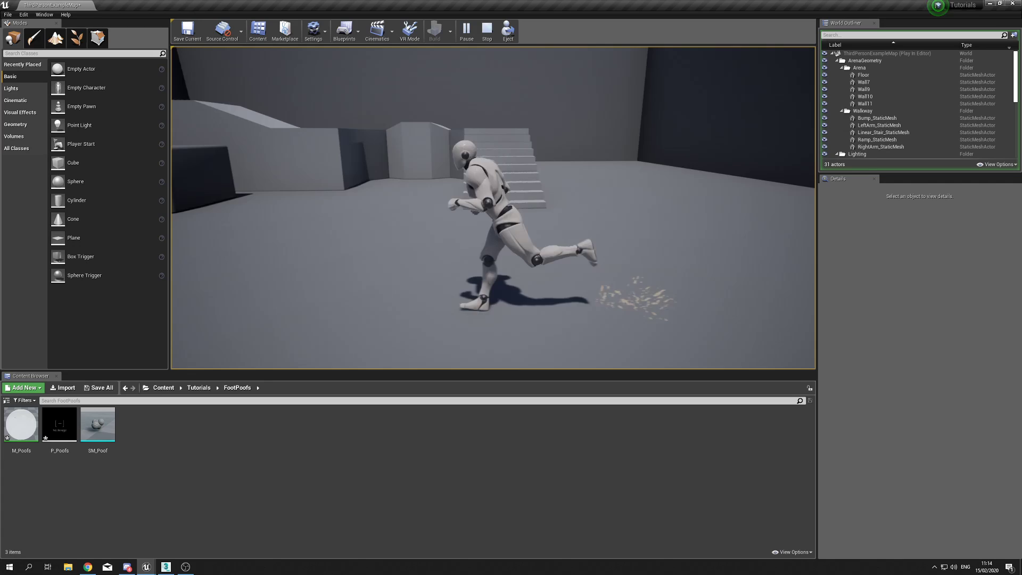
key(d)
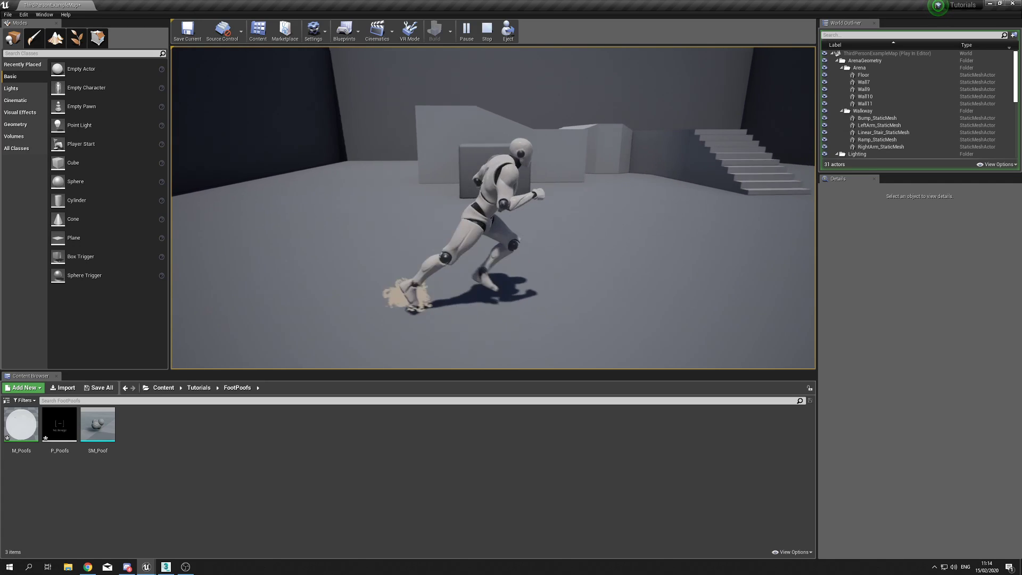
key(w)
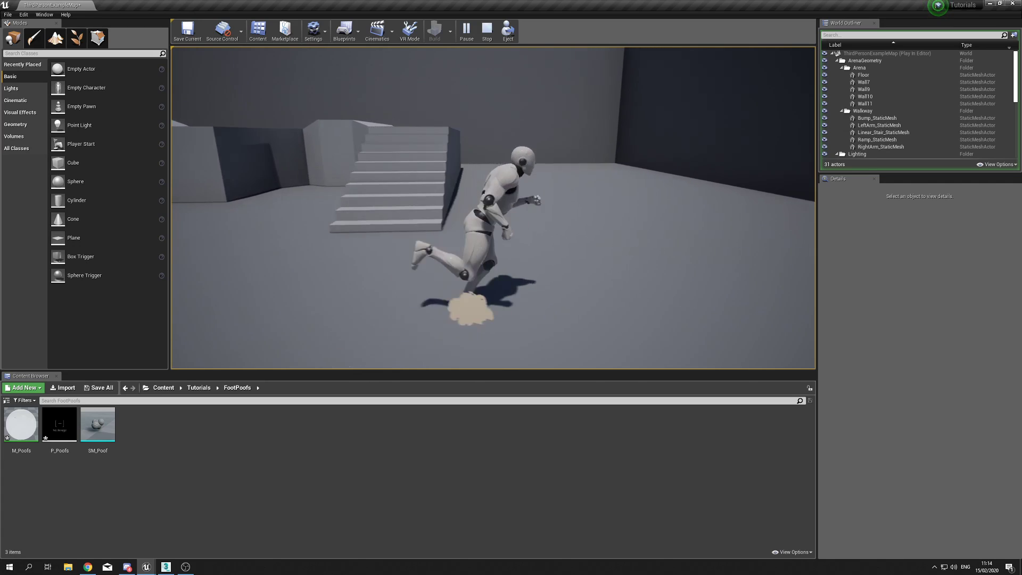
key(a)
key(d)
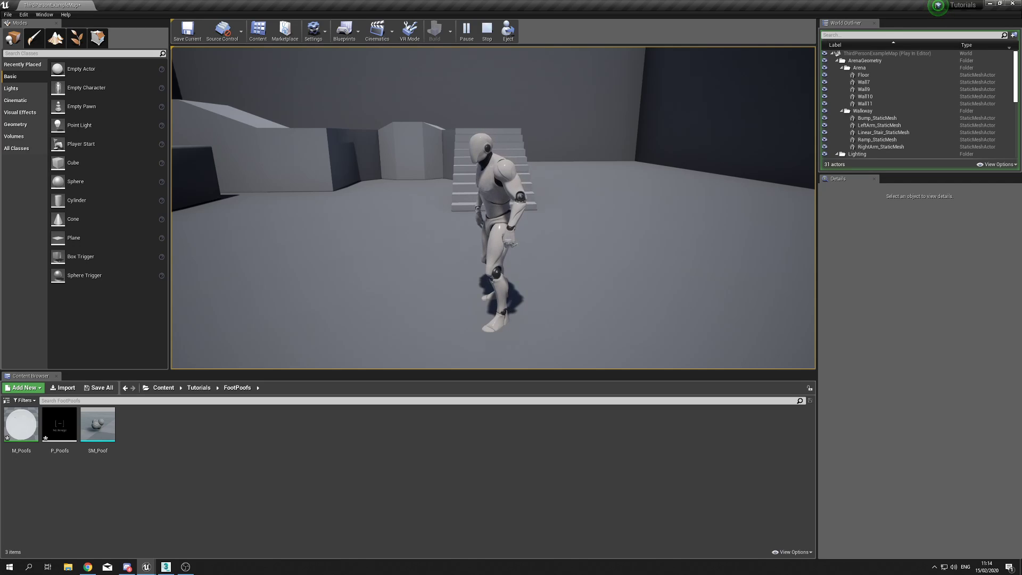
key(Escape)
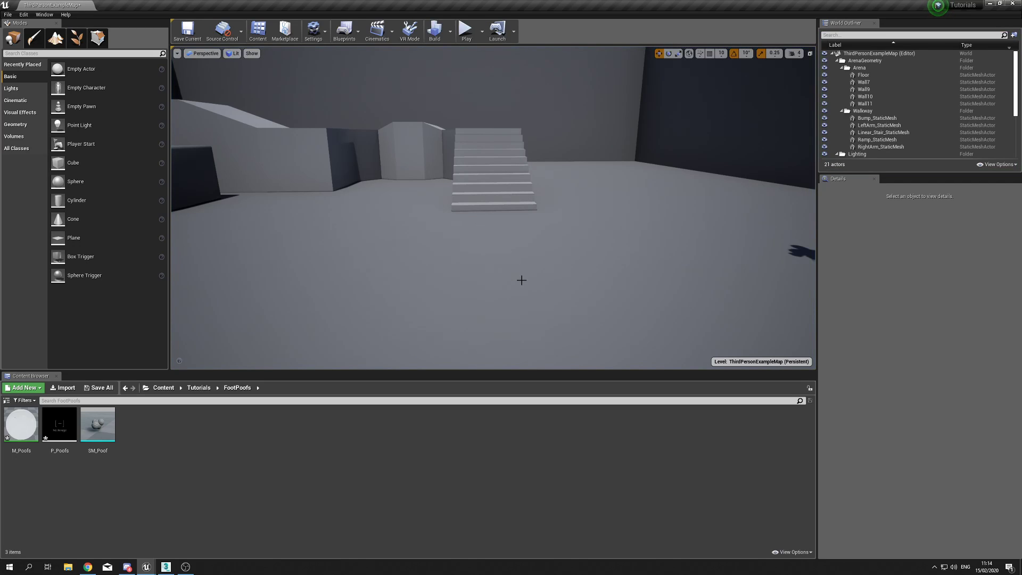
- Bring up the mannequin skeleton editor window and move it clear of the main level editor
mouse_move(166, 567)
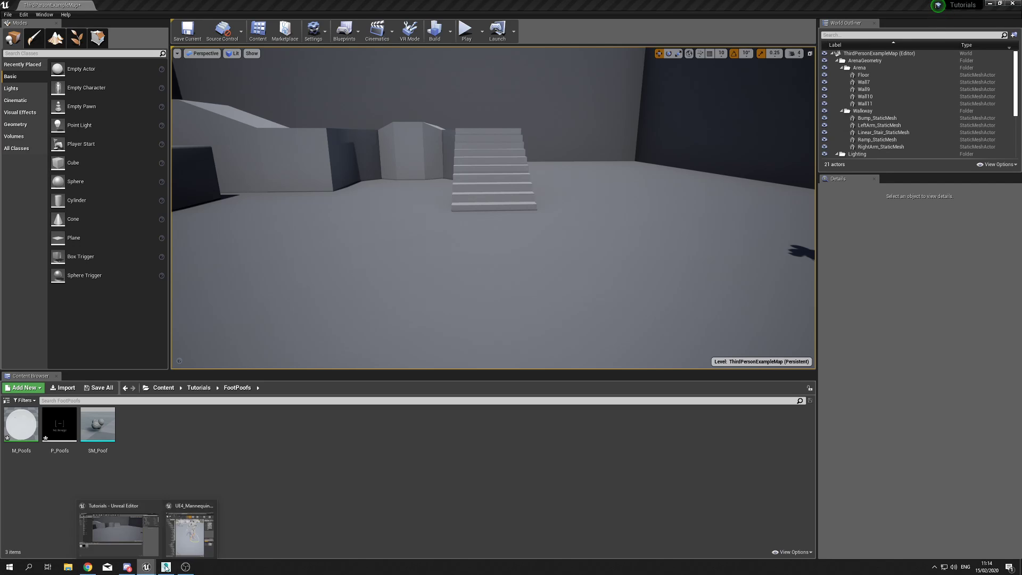
click(190, 533)
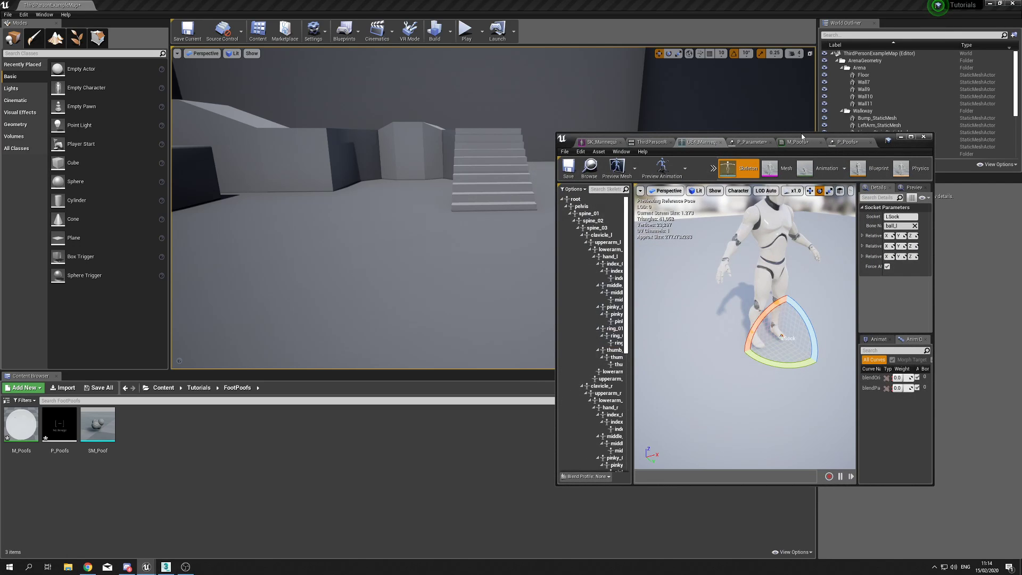
drag(802, 137, 1020, 126)
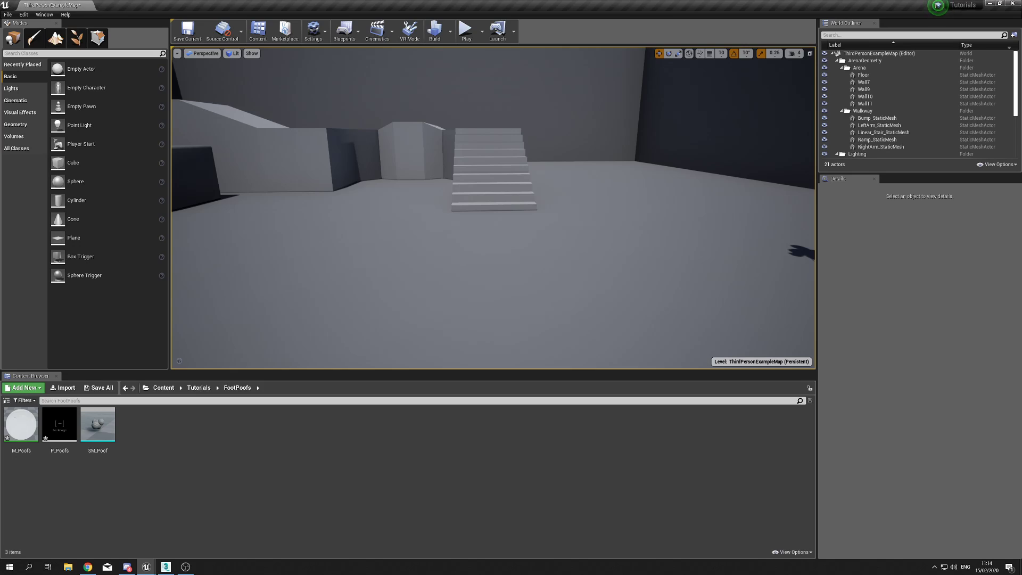
- Create a new folder named Poofs inside the FootPoofs folder and open it
right_click(200, 459)
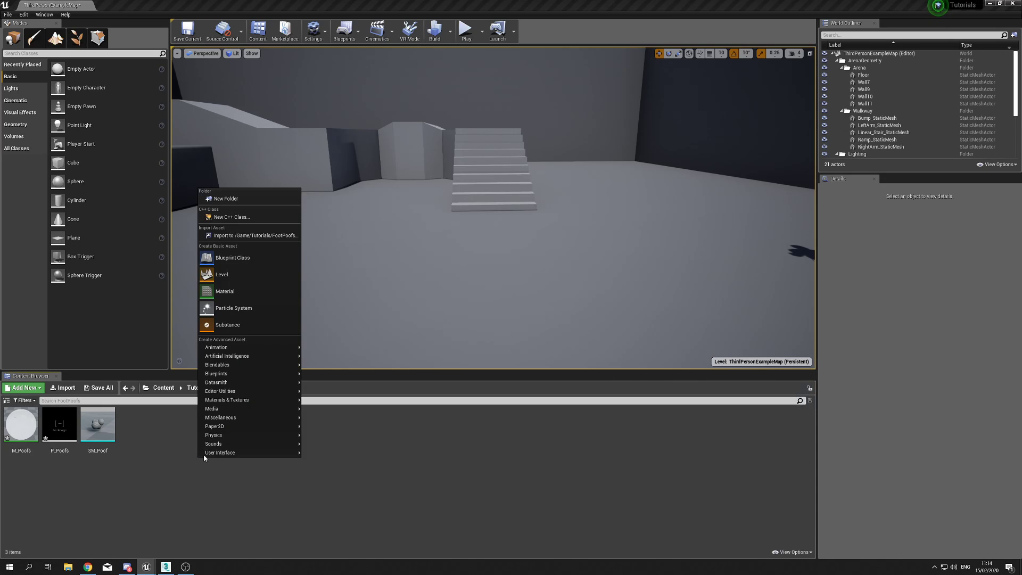
click(229, 198)
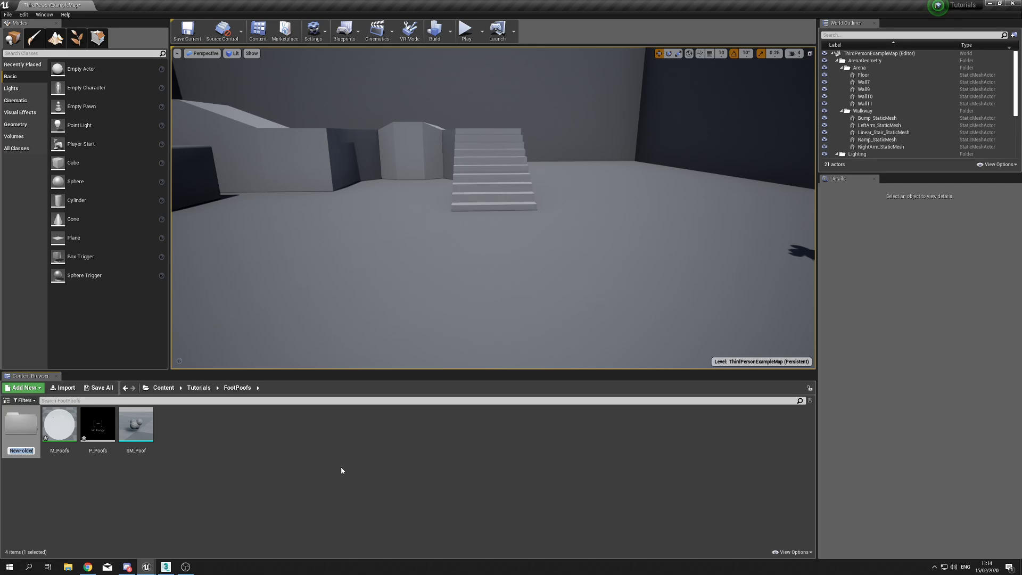
text(Poofs)
key(Return)
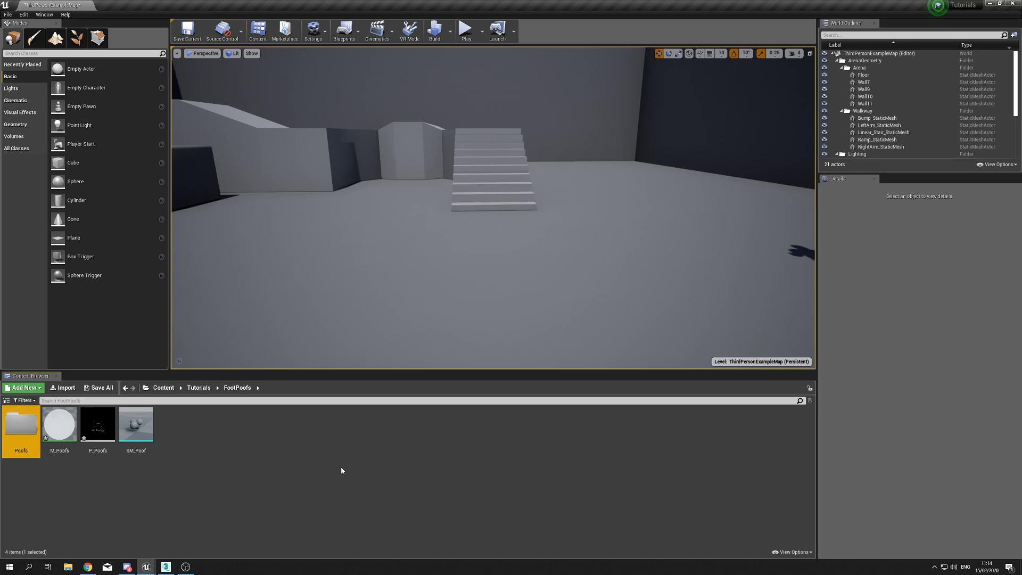
double_click(23, 434)
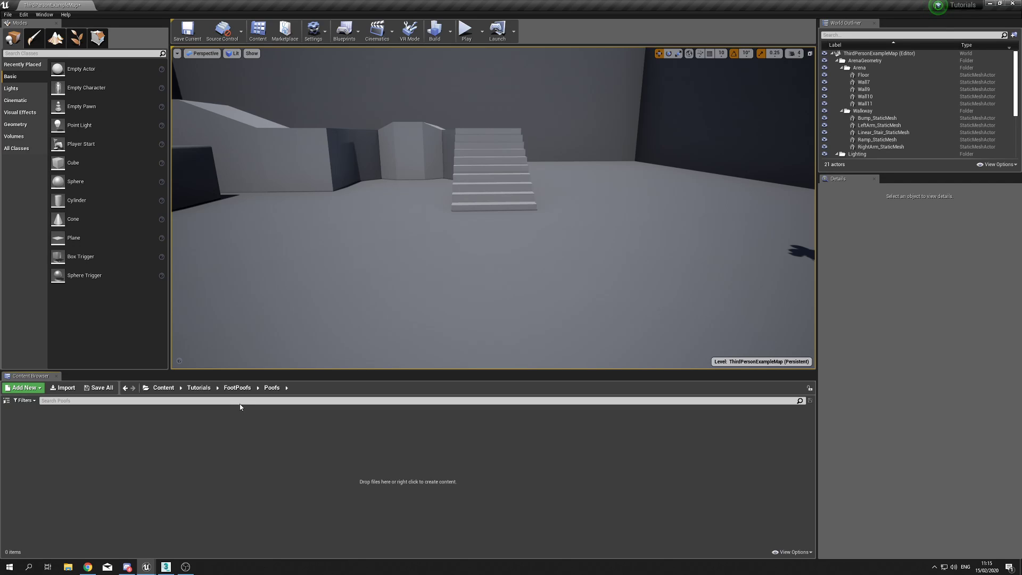
- Open the SM_Poof mesh from the FootPoofs folder, close the mannequin and skeleton editors, and maximize the mesh editor
click(237, 387)
click(137, 426)
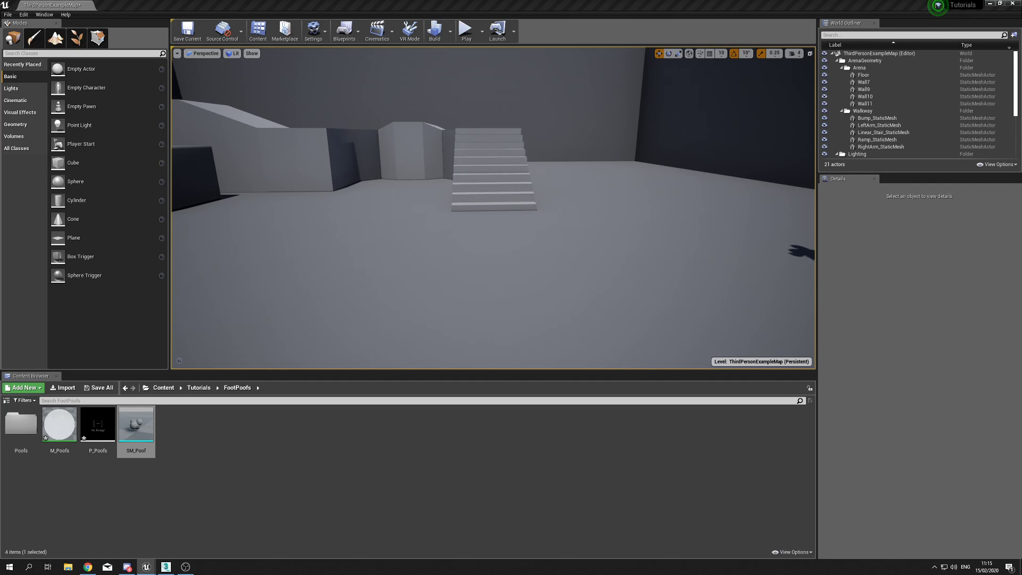
drag(1021, 134, 592, 122)
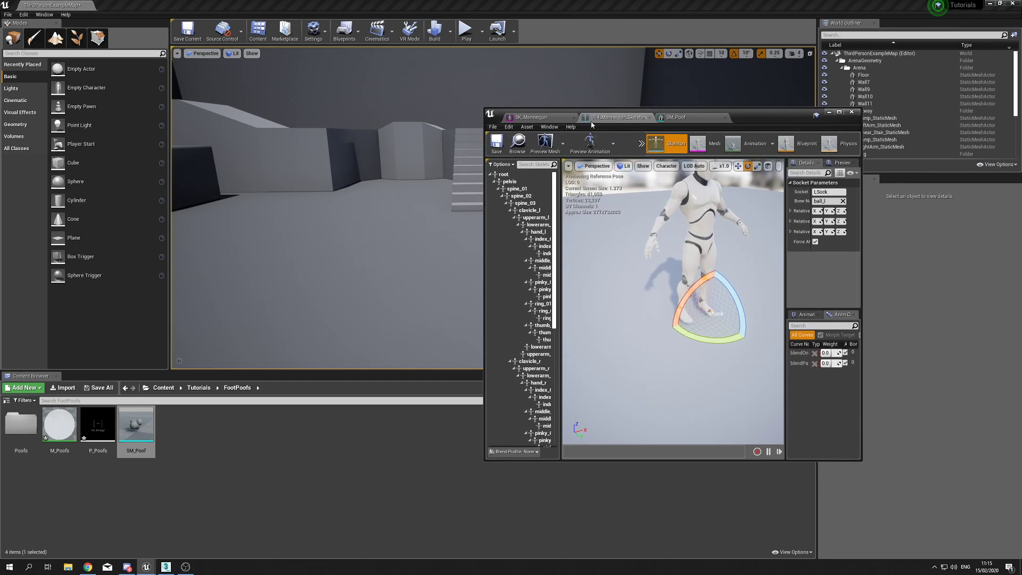
click(649, 117)
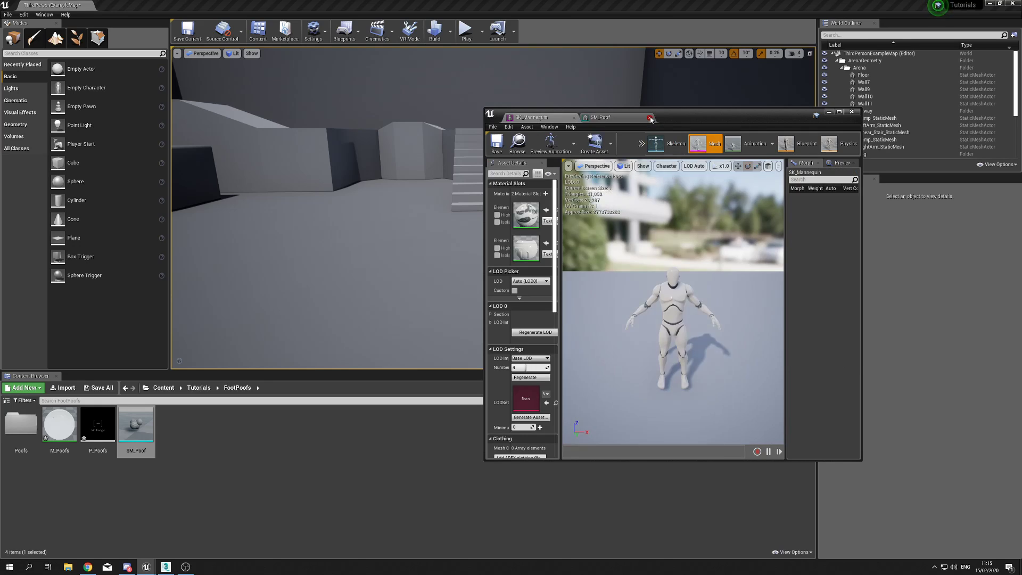
click(573, 117)
double_click(516, 123)
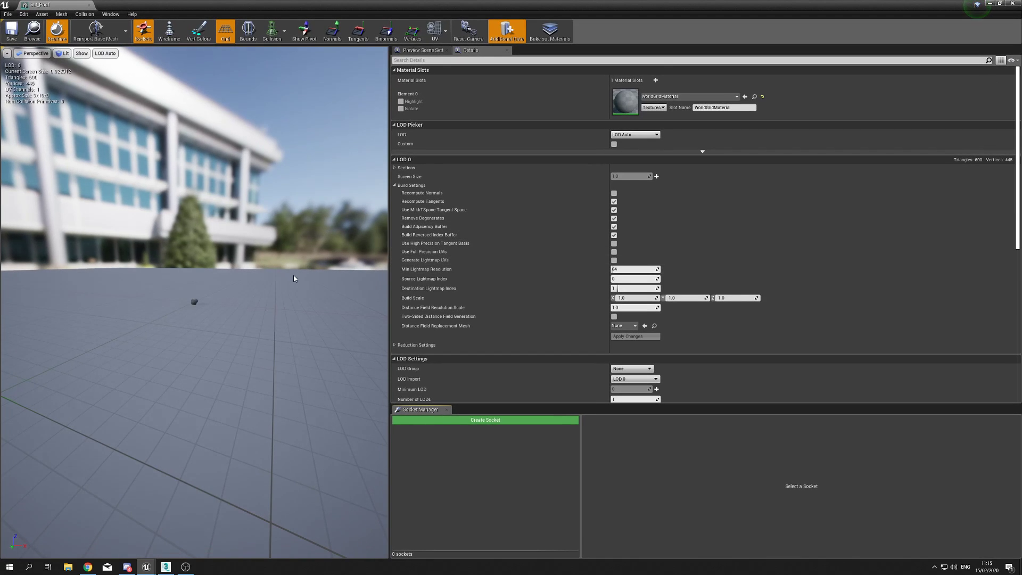
- Examine the SM_Poof mesh's shape from several angles in an enlarged preview, and close its editor
key(f)
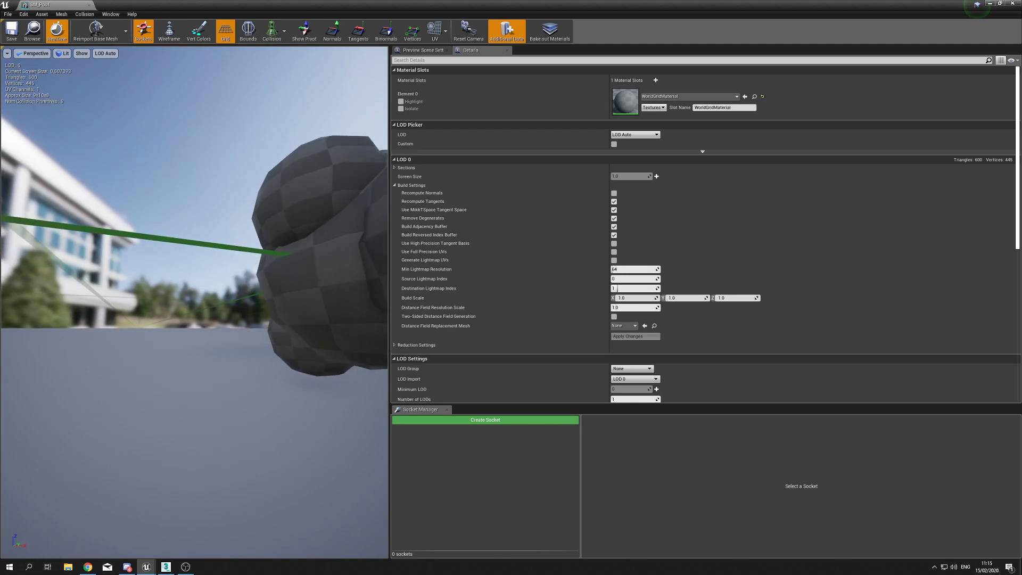
mouse_move(194, 302)
mouse_down()
mouse_move(224, 277)
mouse_move(250, 324)
mouse_move(223, 276)
mouse_move(194, 325)
mouse_move(250, 314)
mouse_move(224, 341)
mouse_move(194, 330)
mouse_move(245, 314)
mouse_move(273, 280)
mouse_up()
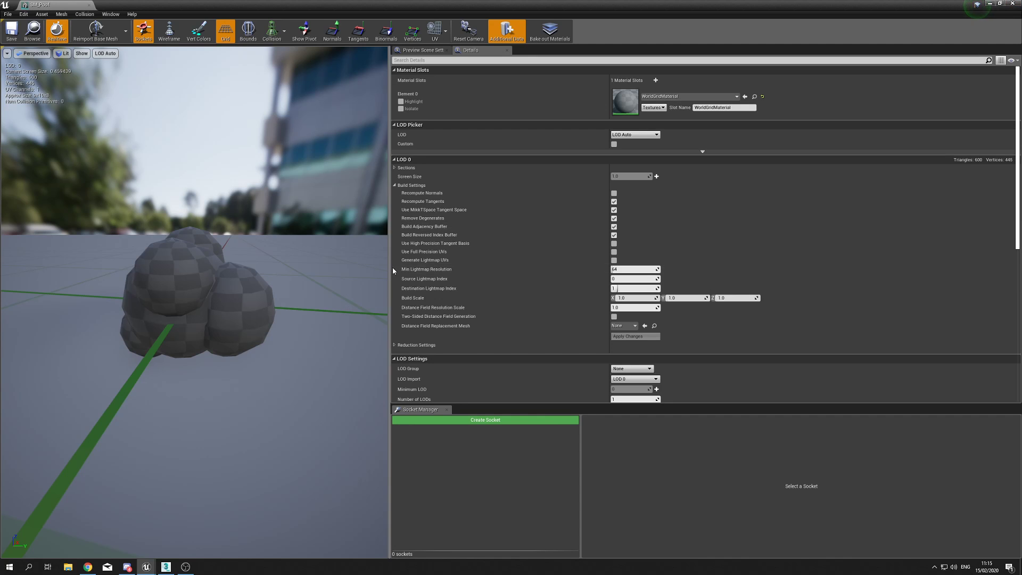
drag(391, 267, 496, 271)
drag(609, 267, 688, 270)
drag(362, 326, 343, 285)
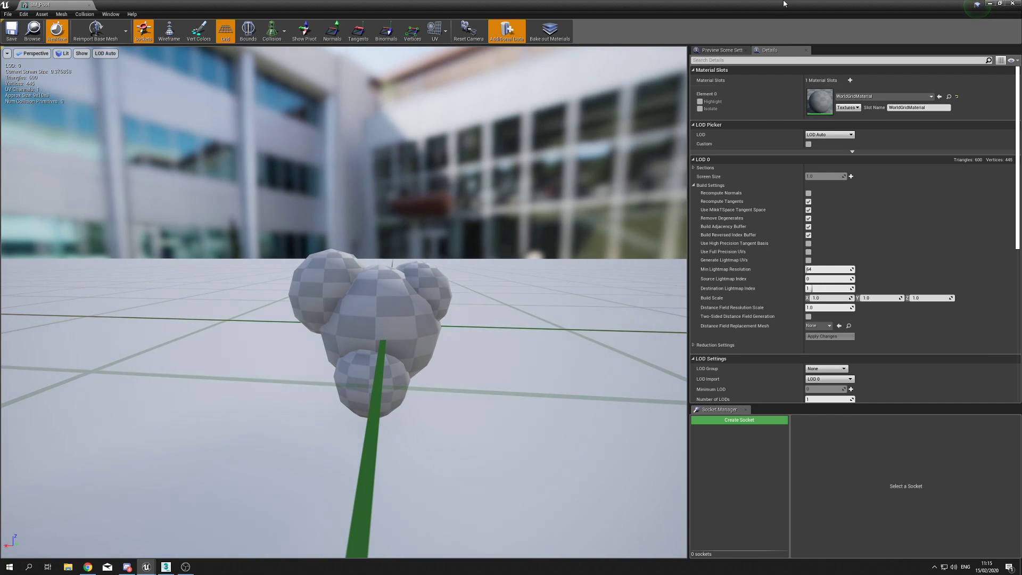
click(1014, 4)
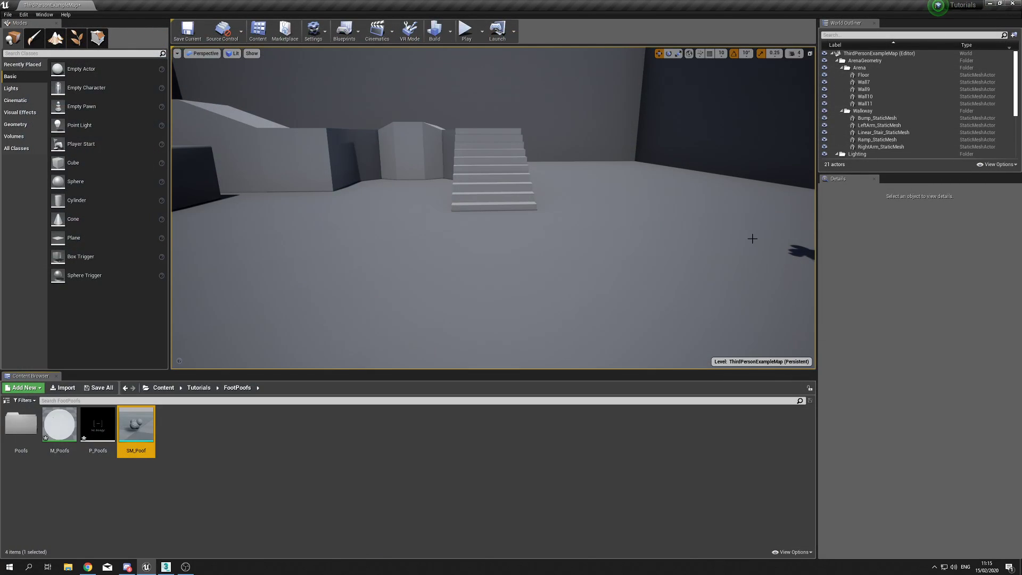
- Create a new material named M_FootPoof in the Poofs folder
click(15, 455)
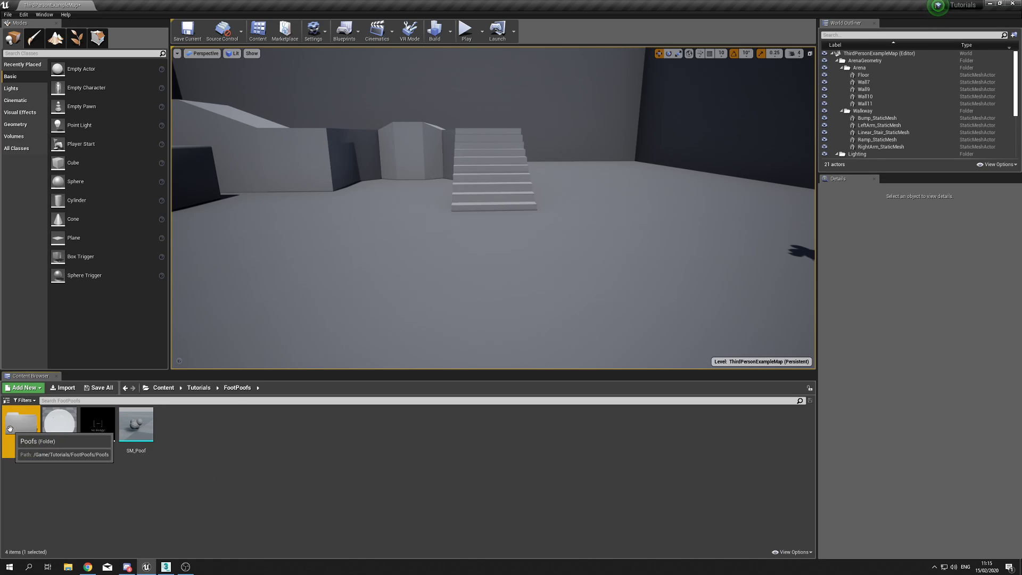
double_click(10, 429)
right_click(152, 442)
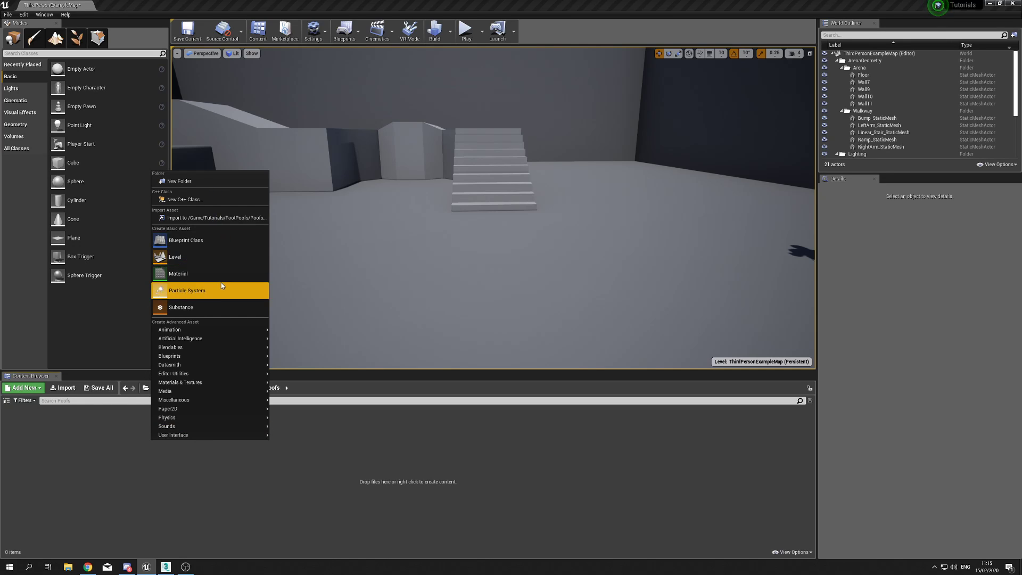
click(178, 274)
text(M_)
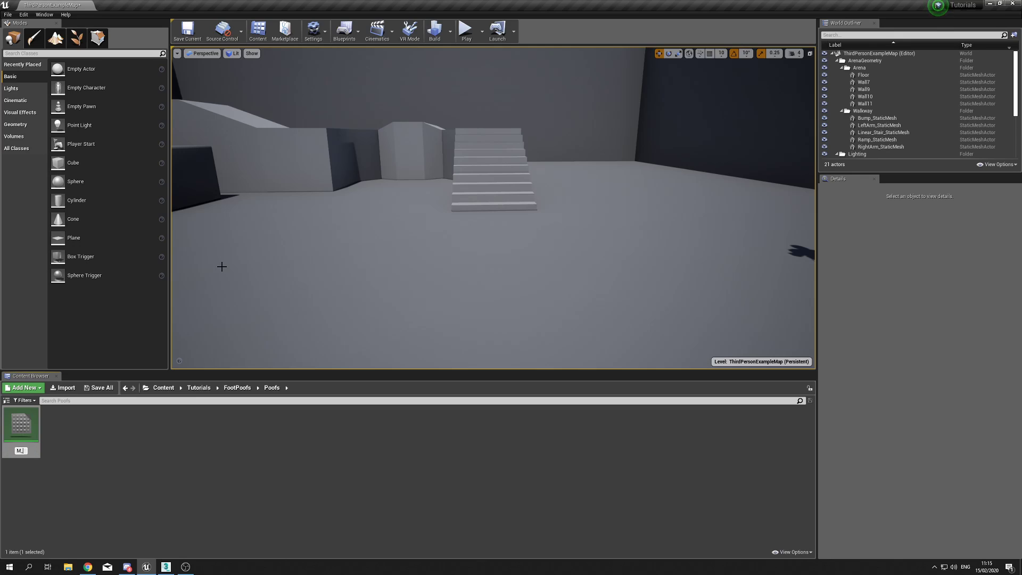
text(FootPoof)
key(Return)
- Open the M_FootPoof material and set its blend mode to Translucent
double_click(21, 426)
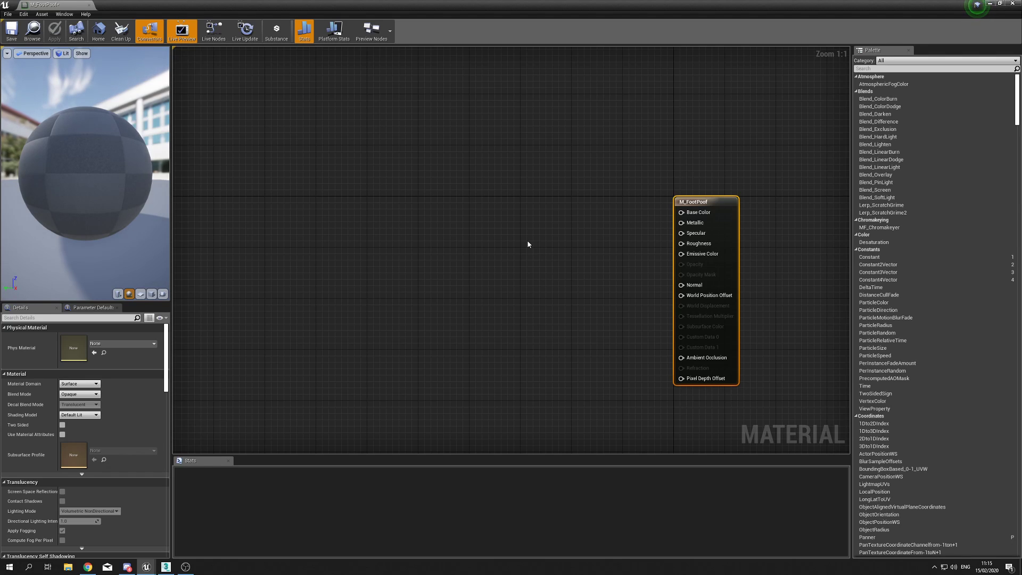
click(85, 394)
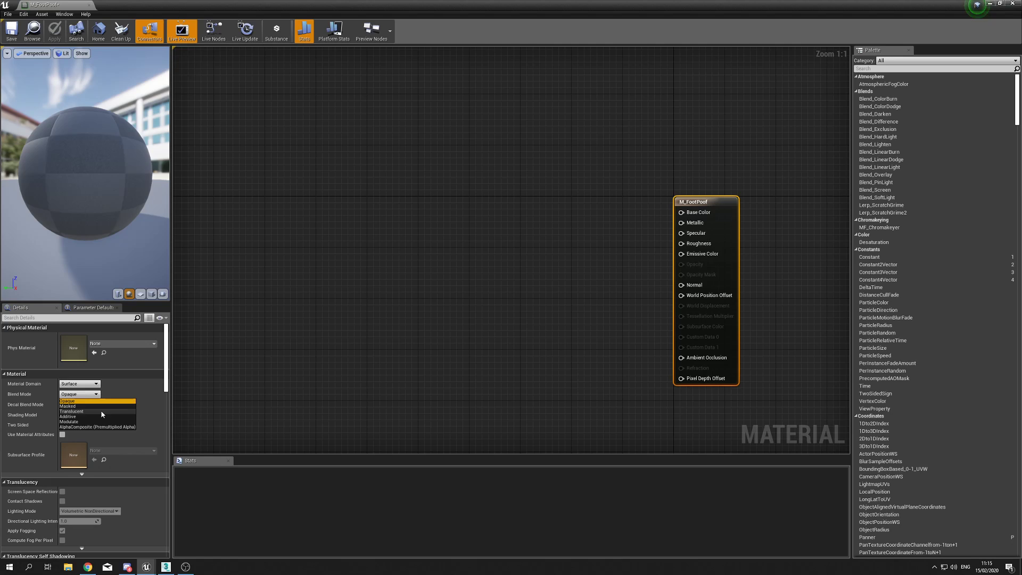
click(103, 413)
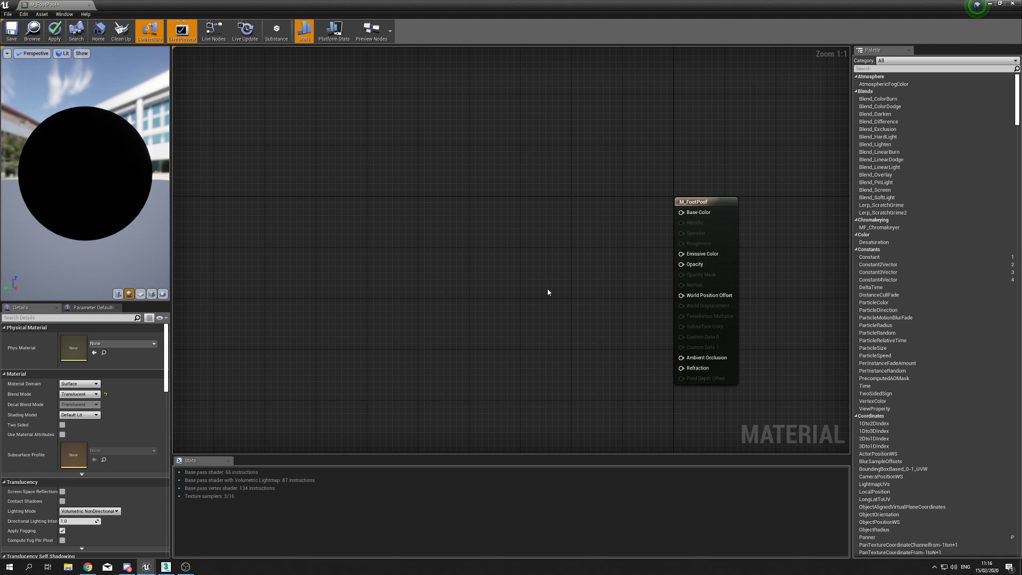
- Add a Particle Color node to the material graph and connect its color output to Base Color
right_drag(495, 255, 537, 254)
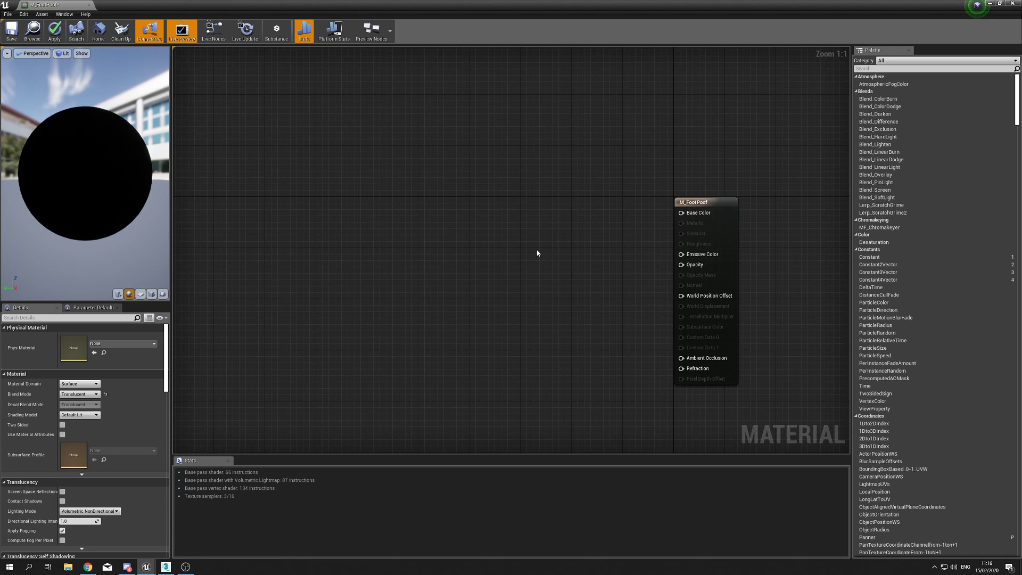
right_click(537, 253)
text(particle)
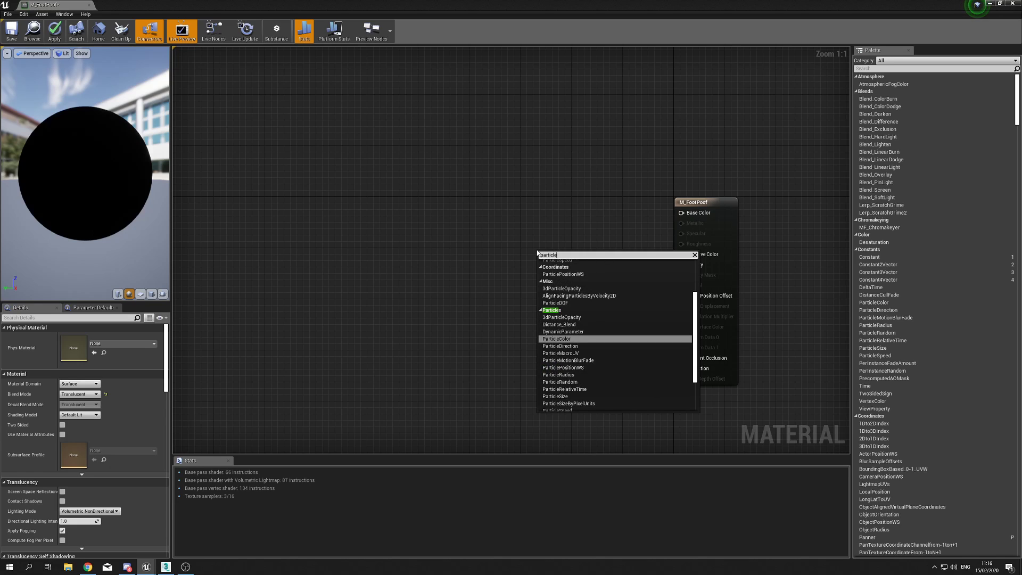
key(Return)
drag(543, 265, 682, 213)
drag(521, 218, 556, 270)
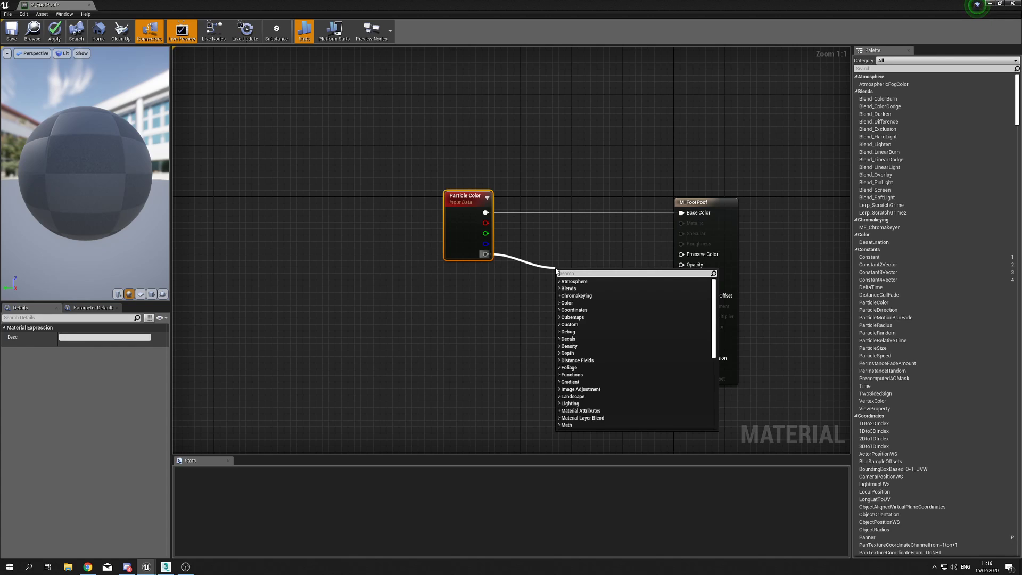
click(501, 295)
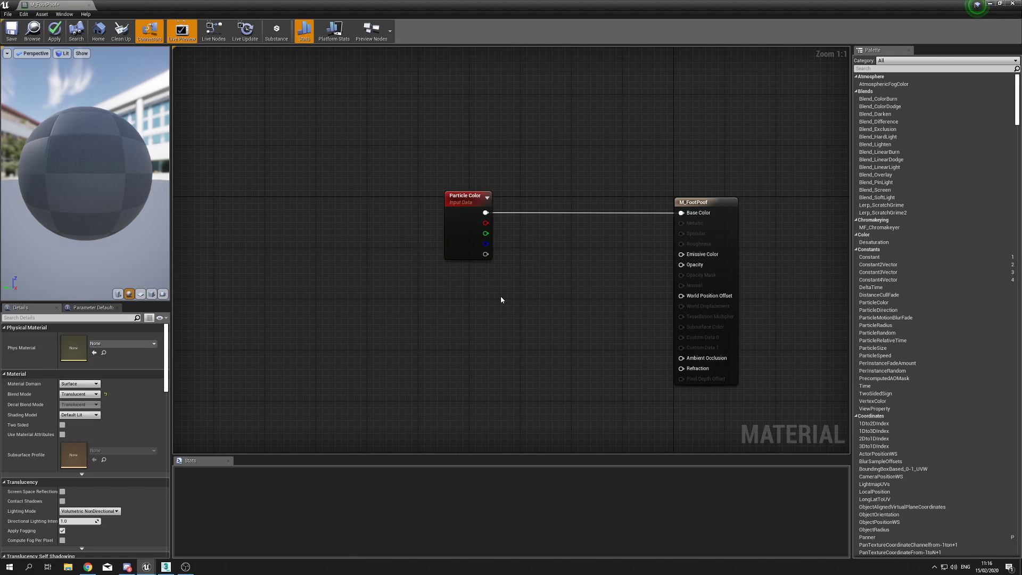
- Add a ValueStep node below Particle Color and connect its Result output to the material's Opacity
right_click(498, 347)
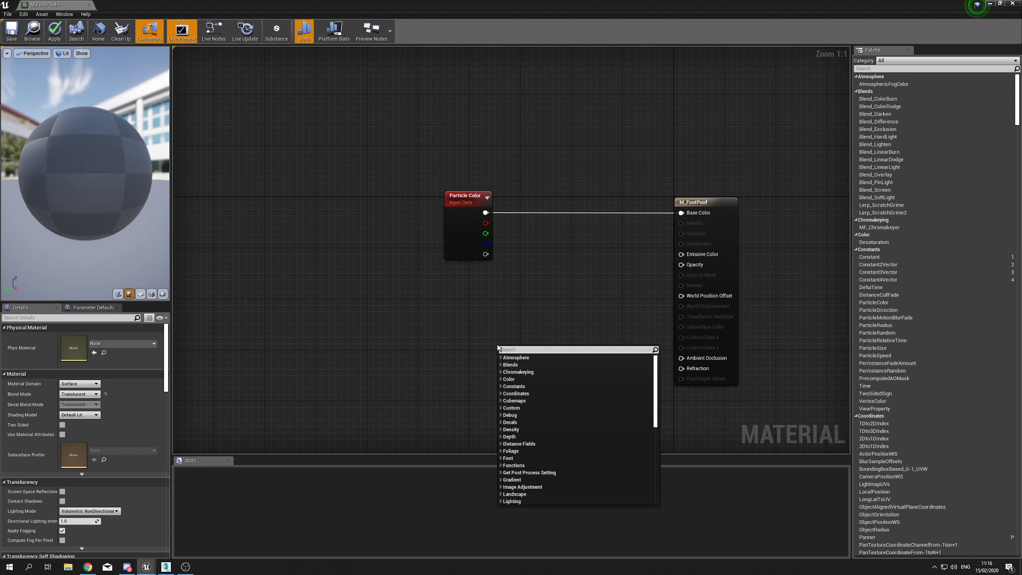
text(value step)
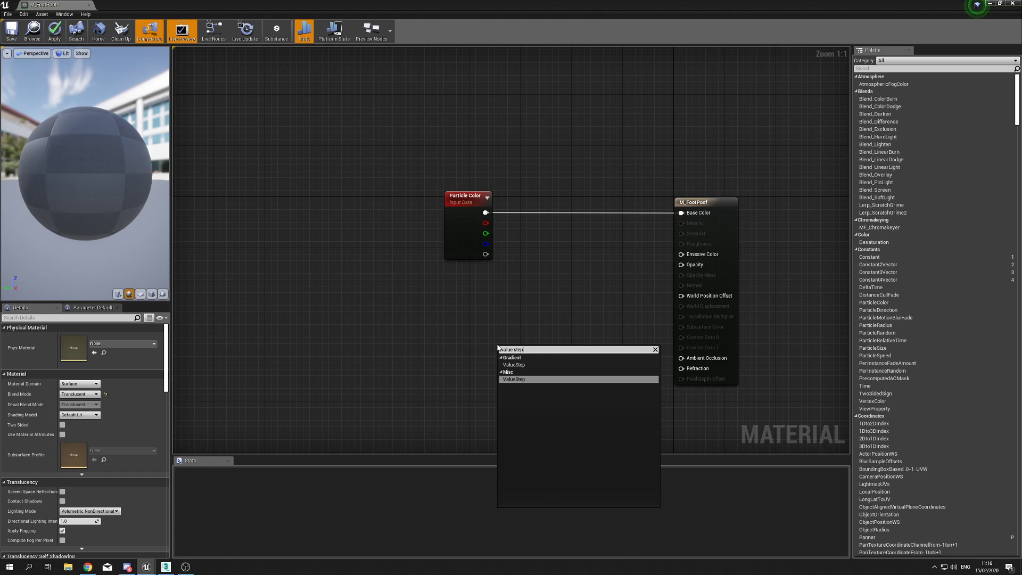
key(Return)
drag(595, 360, 682, 268)
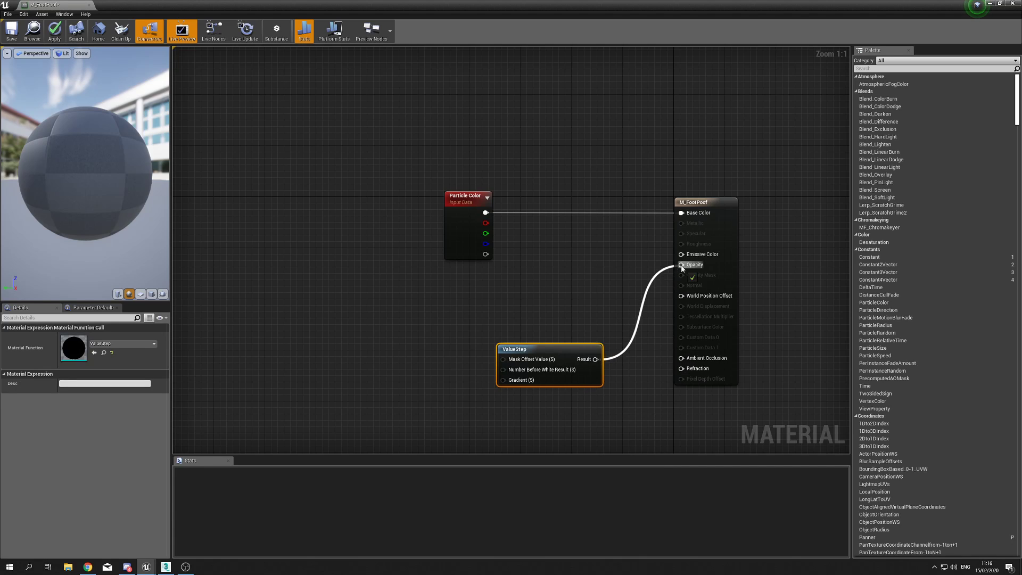
drag(531, 369, 478, 350)
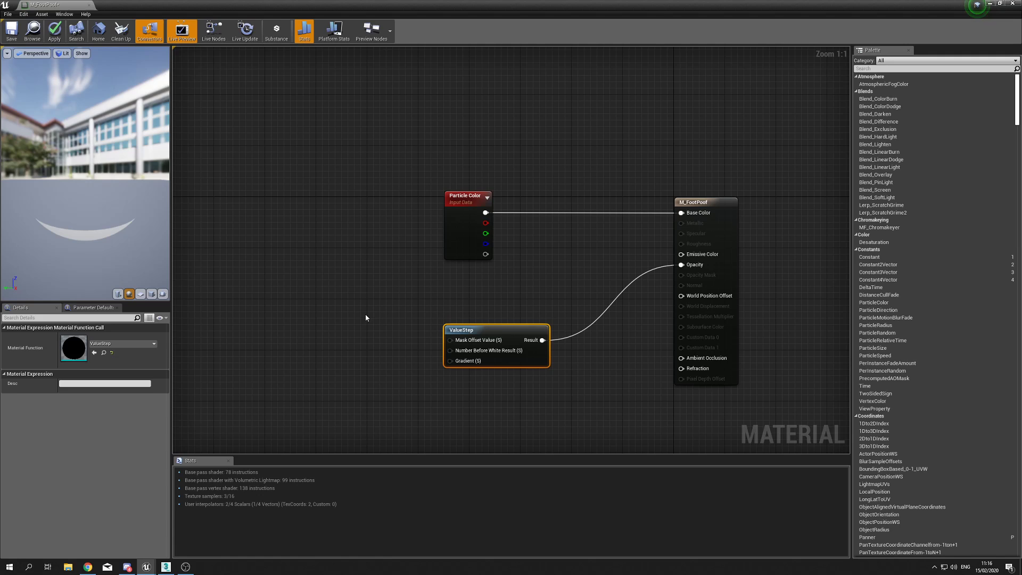
- Add a Texture Sample node beside ValueStep and assign it the T_Noise01 texture
drag(106, 181, 79, 198)
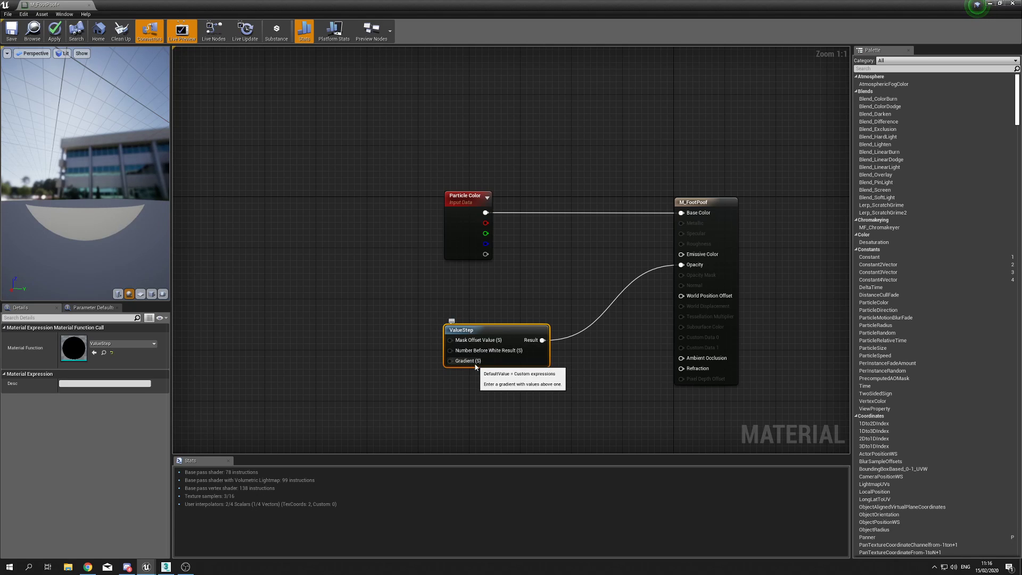
right_drag(411, 372, 410, 354)
key(t)
click(403, 353)
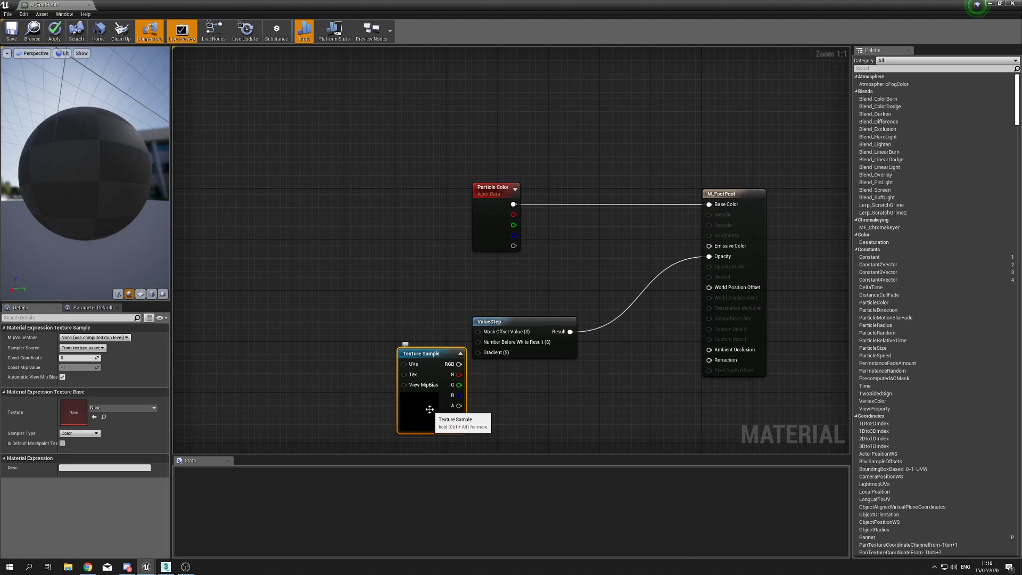
drag(429, 409, 395, 409)
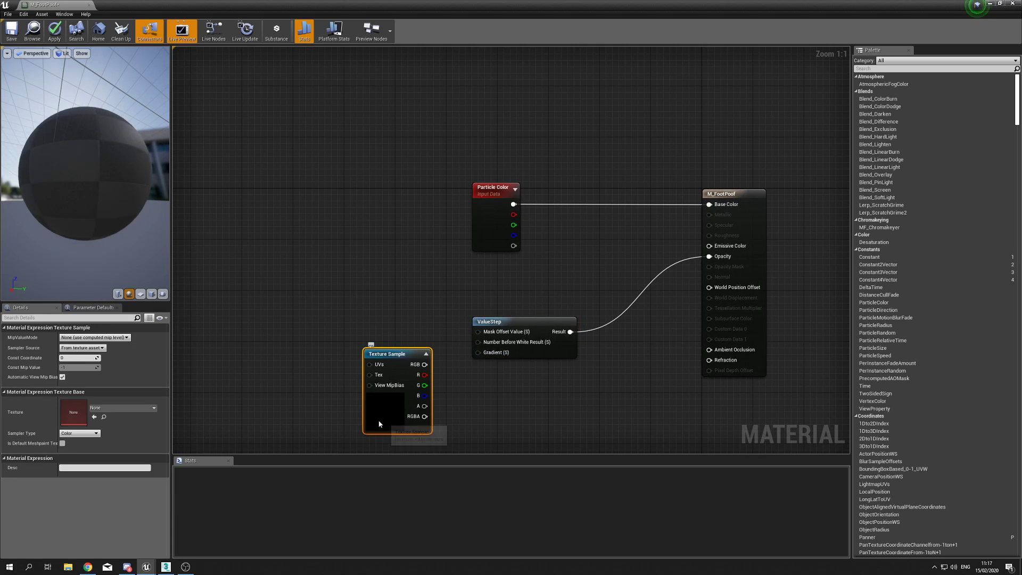
click(149, 414)
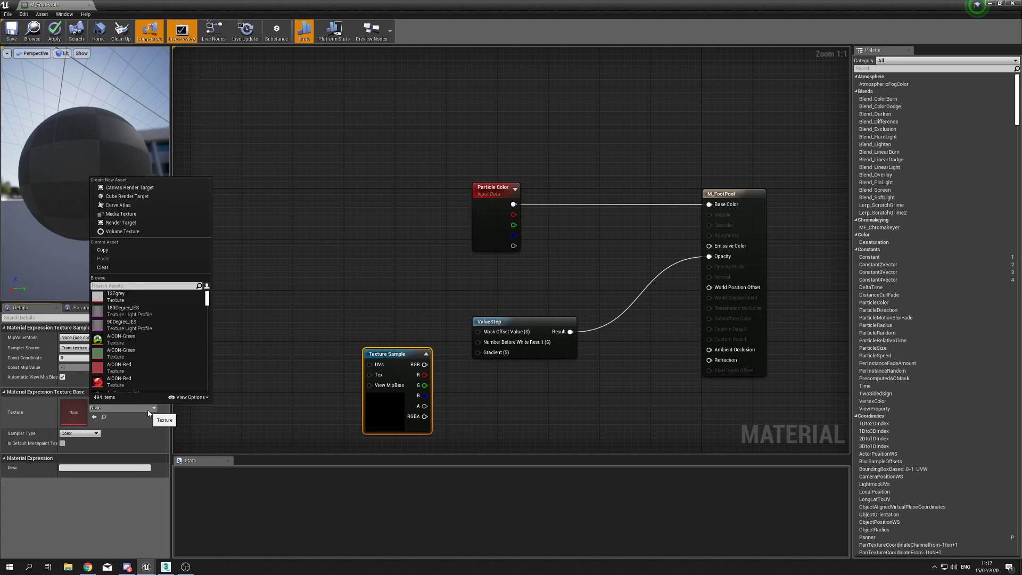
text(noise)
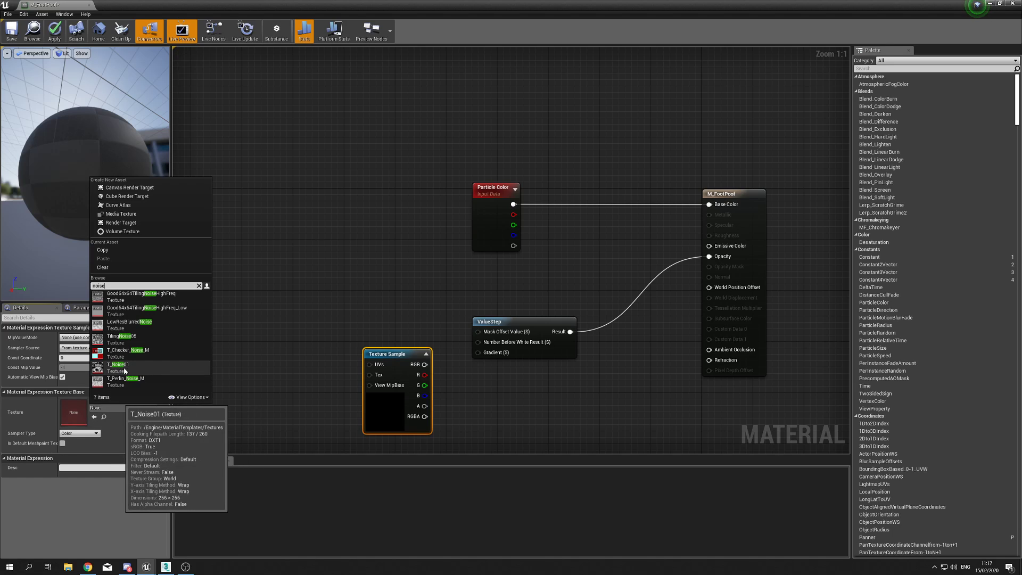
click(150, 368)
- Connect the Texture Sample's red channel to ValueStep's Gradient input and place the node just below and beside ValueStep
drag(395, 425, 344, 412)
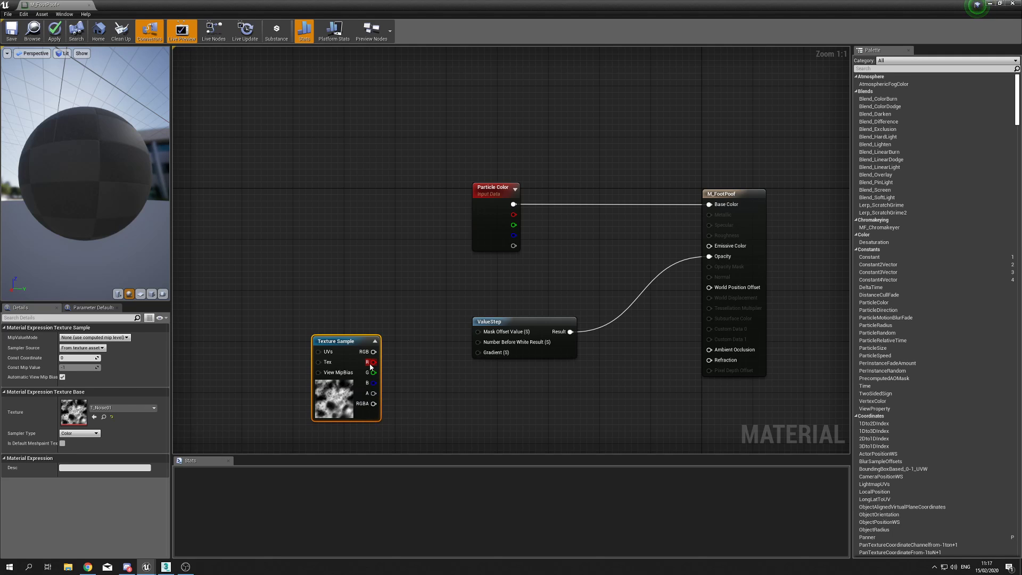
drag(374, 362, 495, 358)
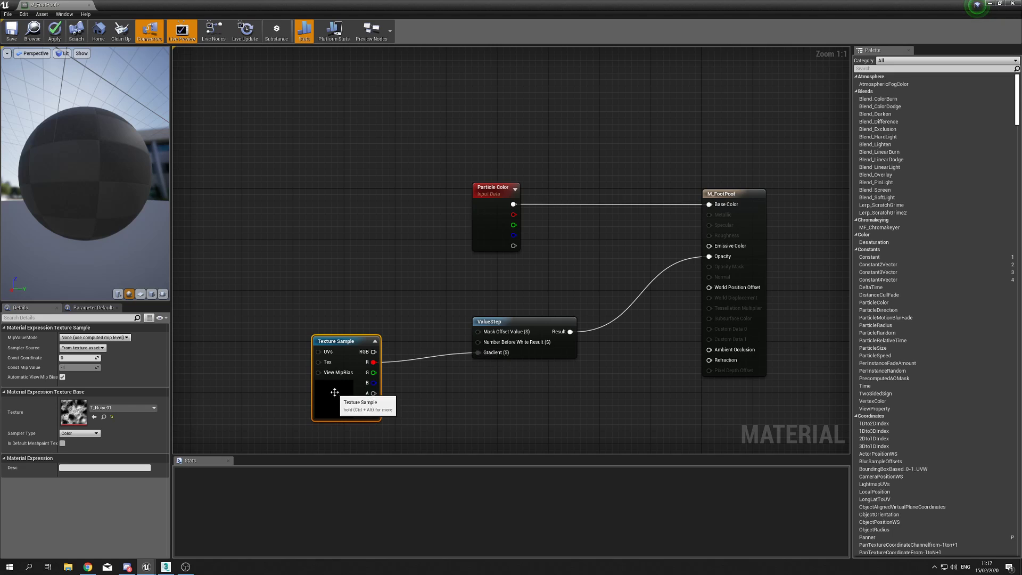
drag(341, 391, 387, 410)
click(380, 309)
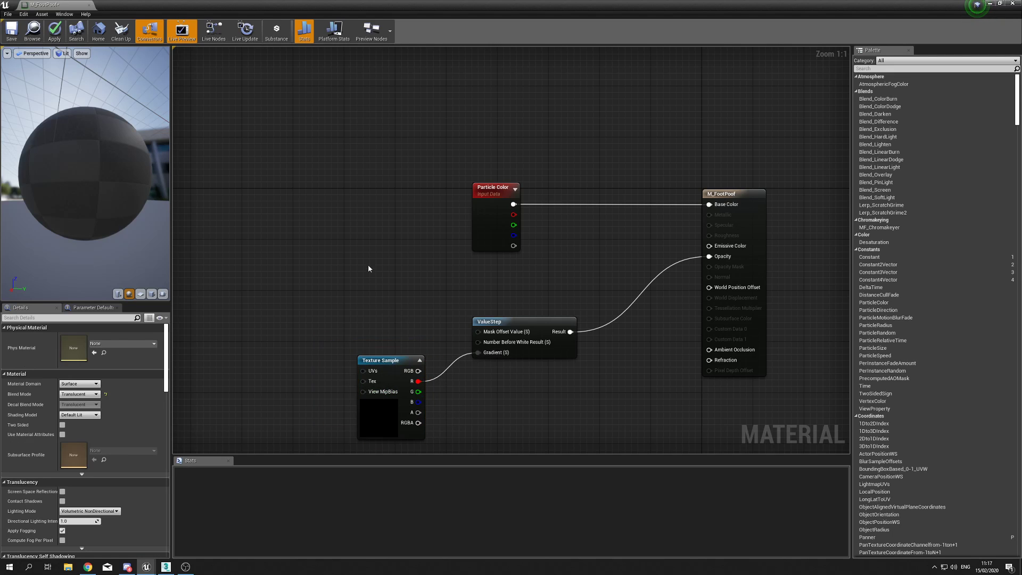
- Add a Dynamic Parameter node above the Texture Sample and connect its Param1 output to ValueStep's Mask Offset Value
right_click(375, 248)
text(dynami)
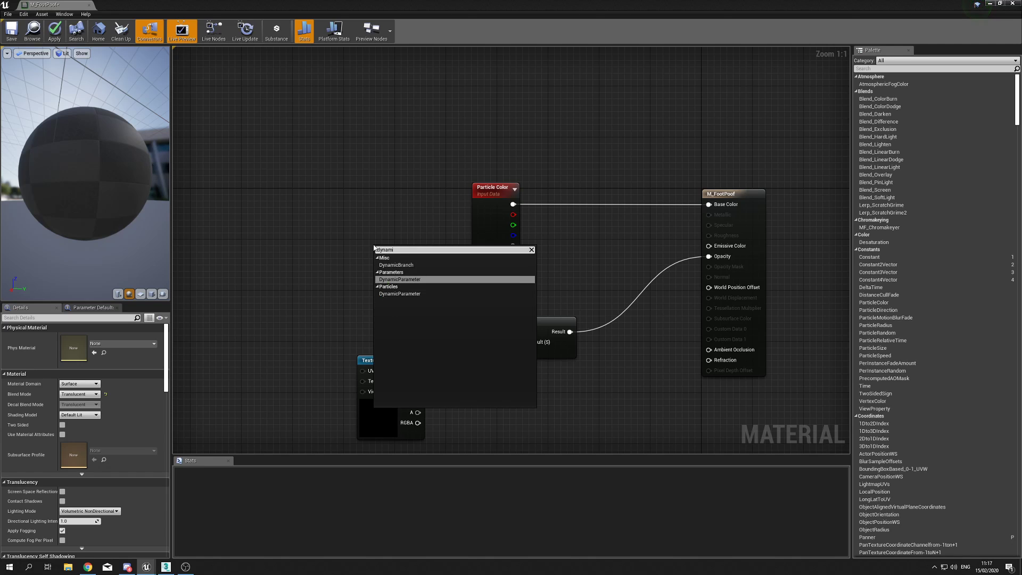
key(Return)
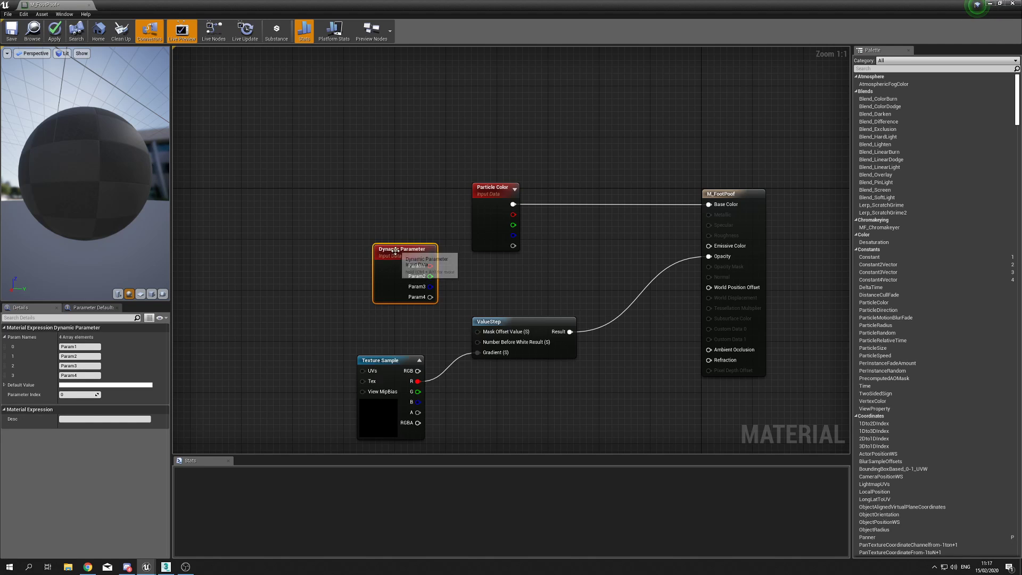
mouse_move(395, 252)
mouse_down()
mouse_move(385, 275)
mouse_move(384, 262)
mouse_up()
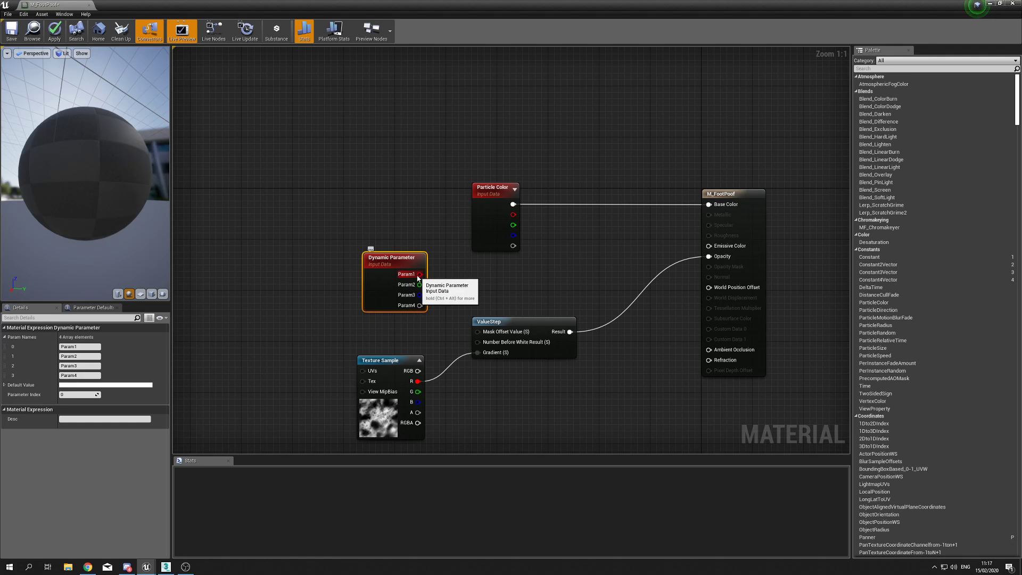
drag(420, 274, 490, 334)
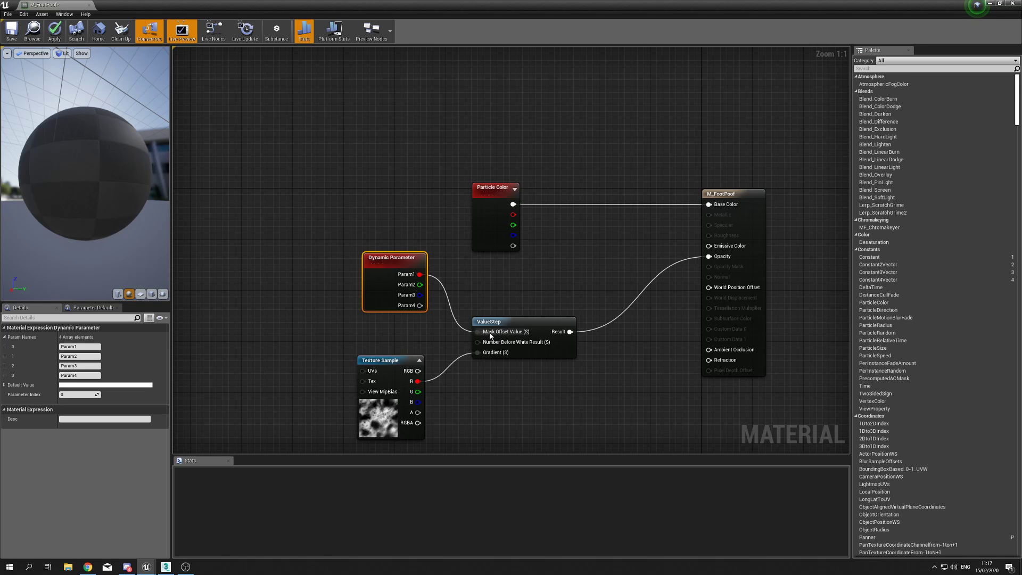
drag(377, 302, 377, 315)
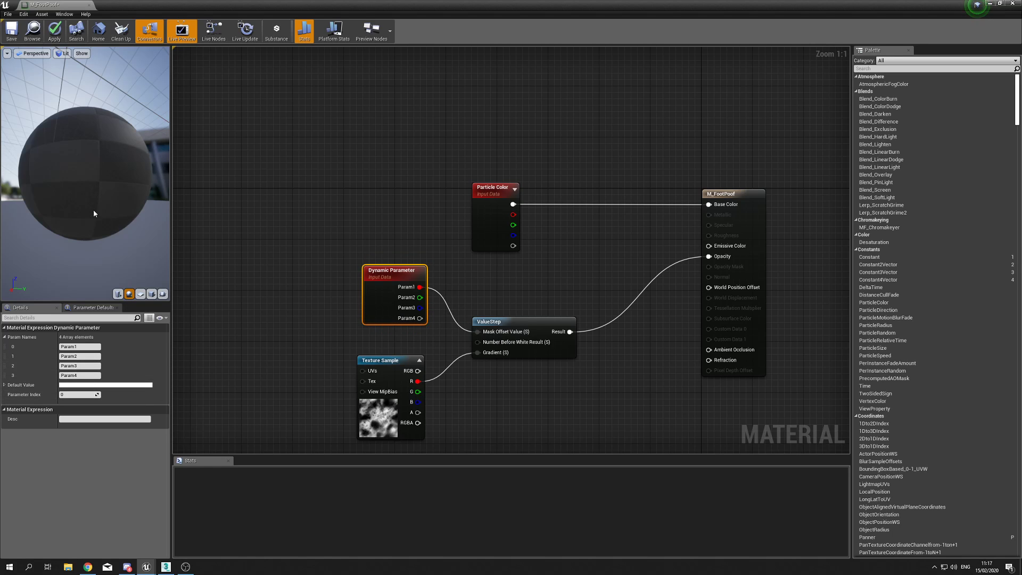
- Rename the Dynamic Parameter's first parameter to Erode and apply the material changes
drag(94, 213, 82, 173)
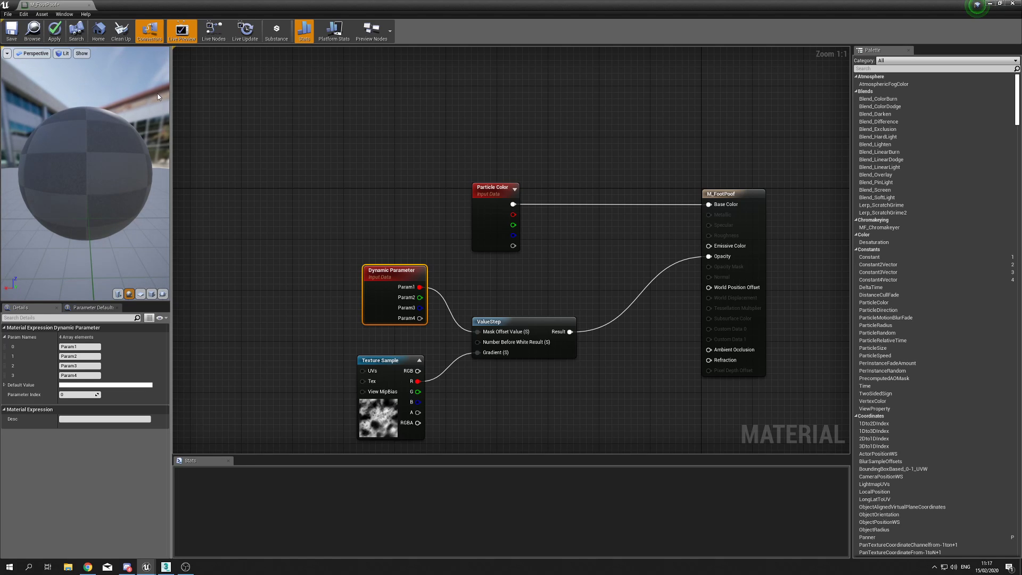
drag(108, 167, 144, 166)
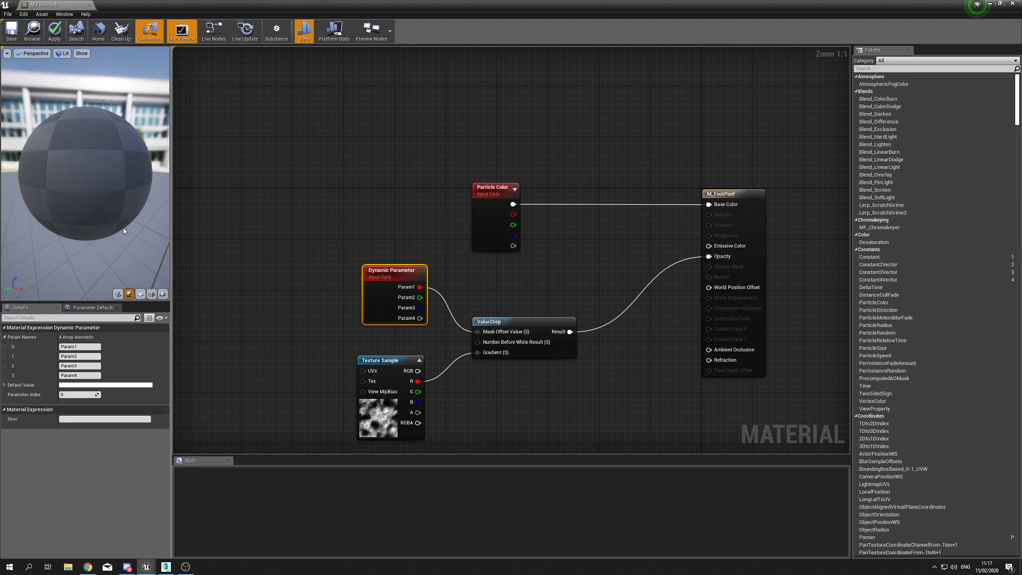
click(80, 347)
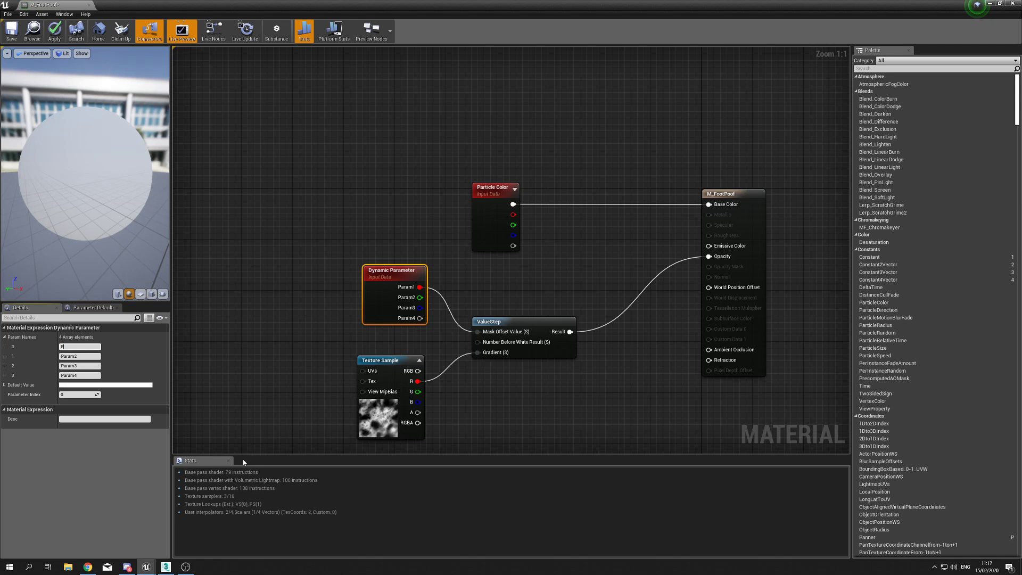
text(Erode)
key(Return)
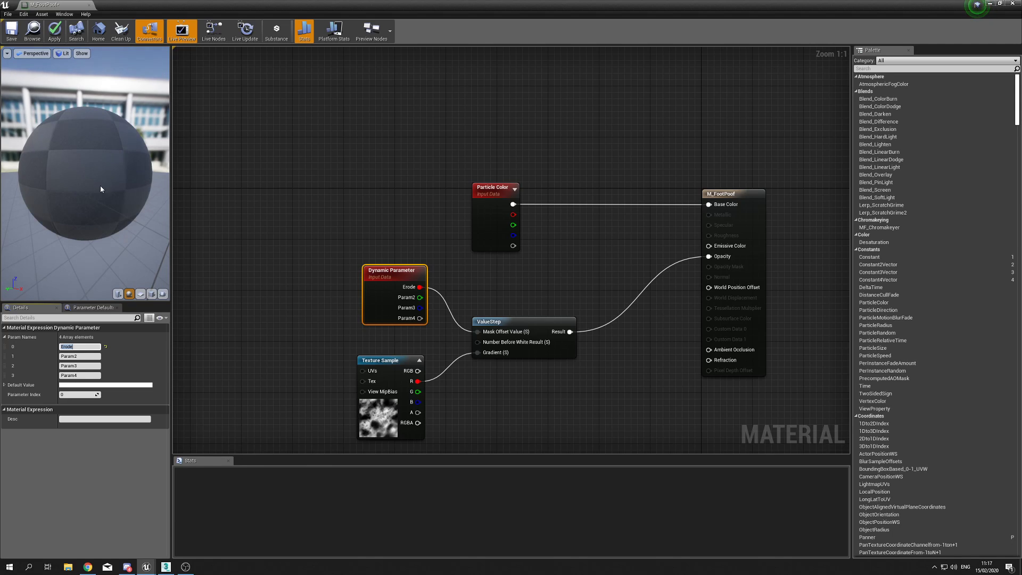
drag(101, 189, 66, 215)
click(54, 30)
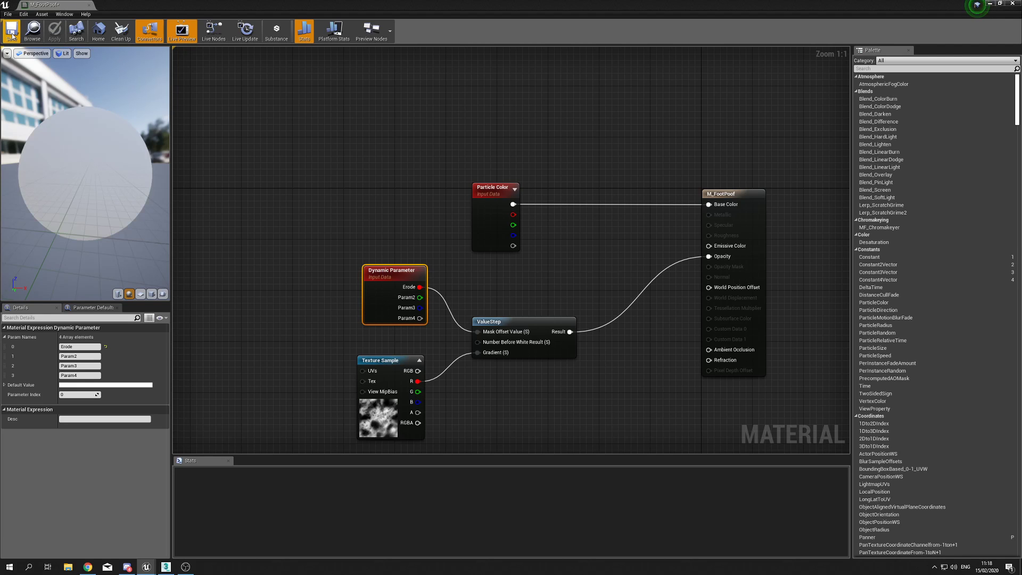
- Make the M_FootPoof material two-sided, apply the change, and close the material editor
drag(81, 137, 114, 192)
right_drag(213, 282, 229, 274)
click(229, 274)
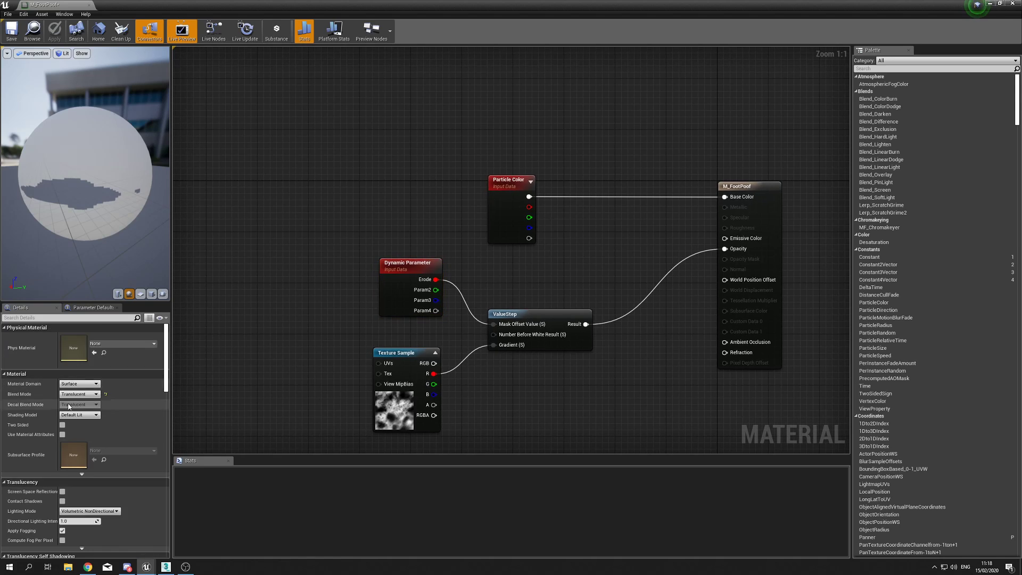
scroll(75, 452, down, 2)
click(62, 387)
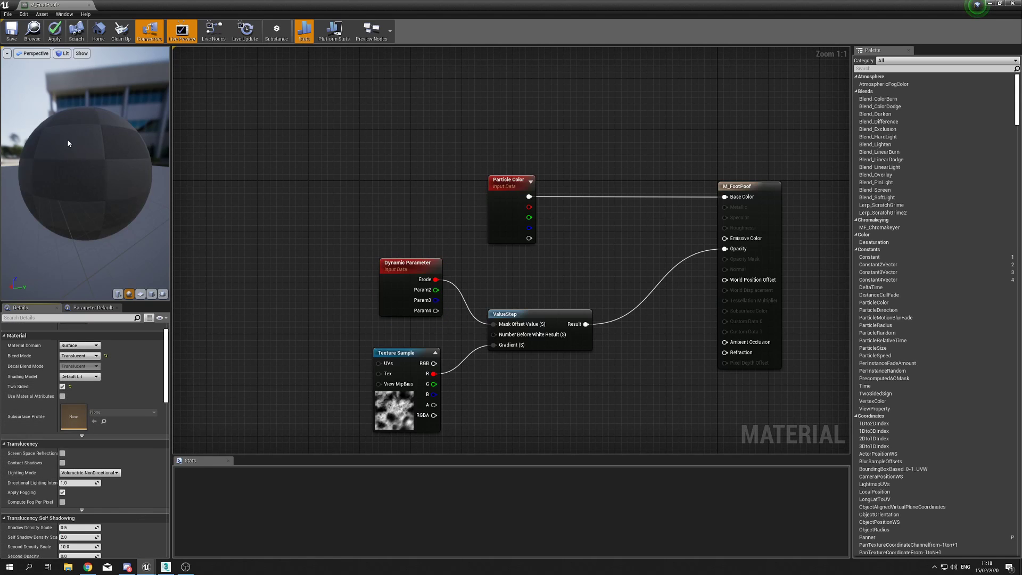
click(54, 31)
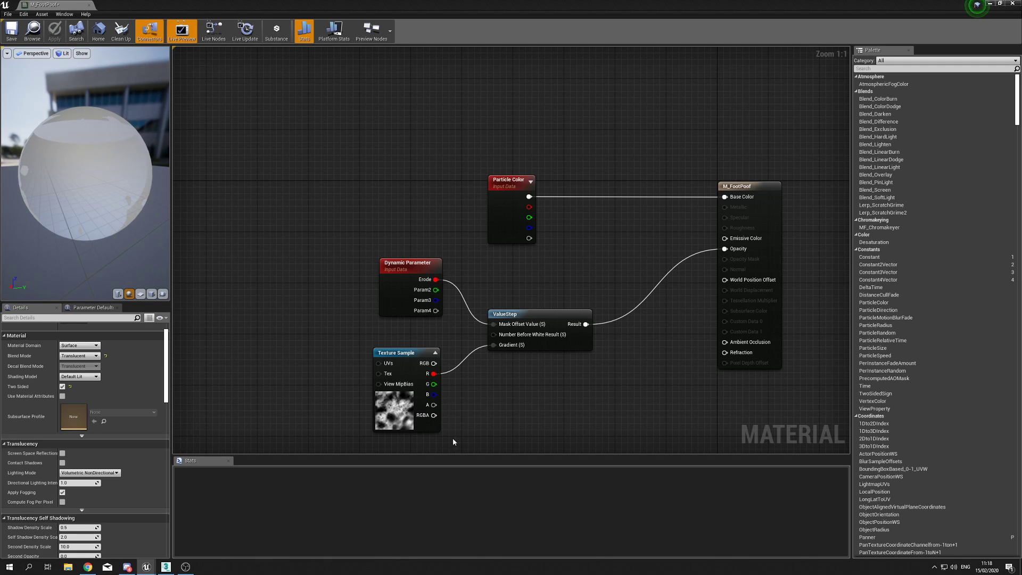
click(1013, 8)
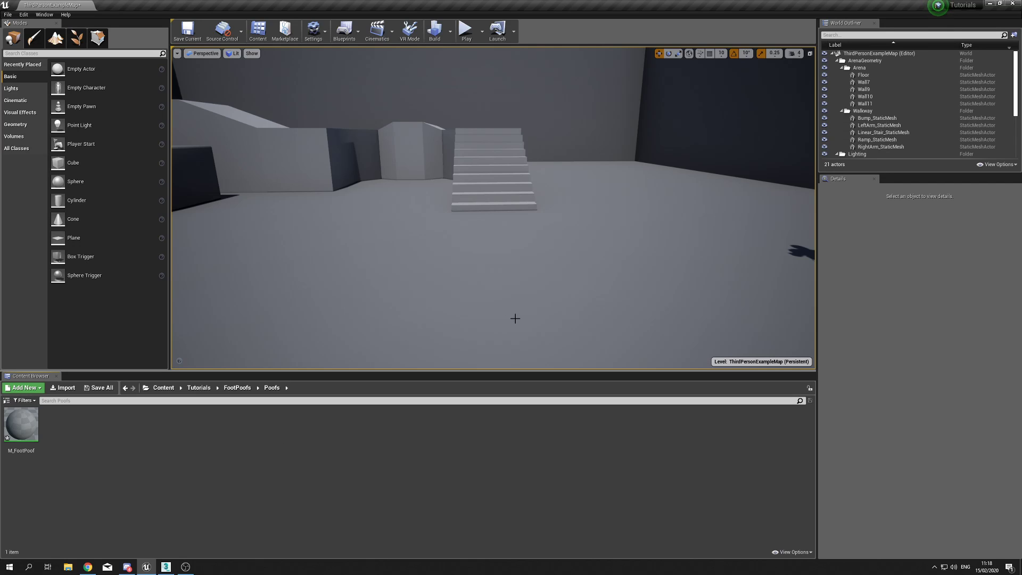
- Turn off game view in the level viewport and delete the extra actor near the third-person character
right_drag(516, 319, 559, 343)
key(g)
click(610, 301)
key(Delete)
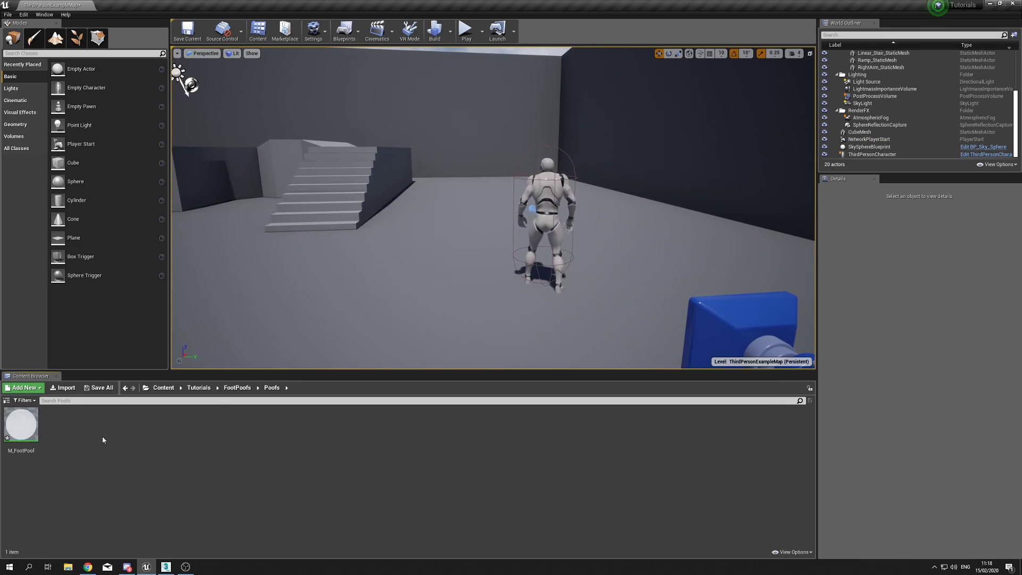
- Create a new particle system named P_FootPoof in the Poofs folder
right_click(103, 440)
click(157, 290)
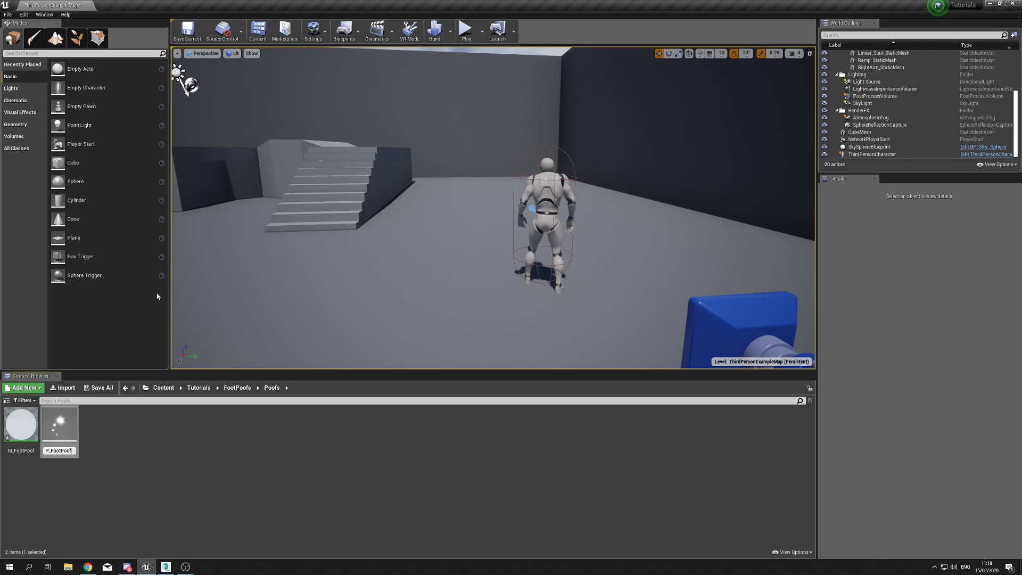
key(Return)
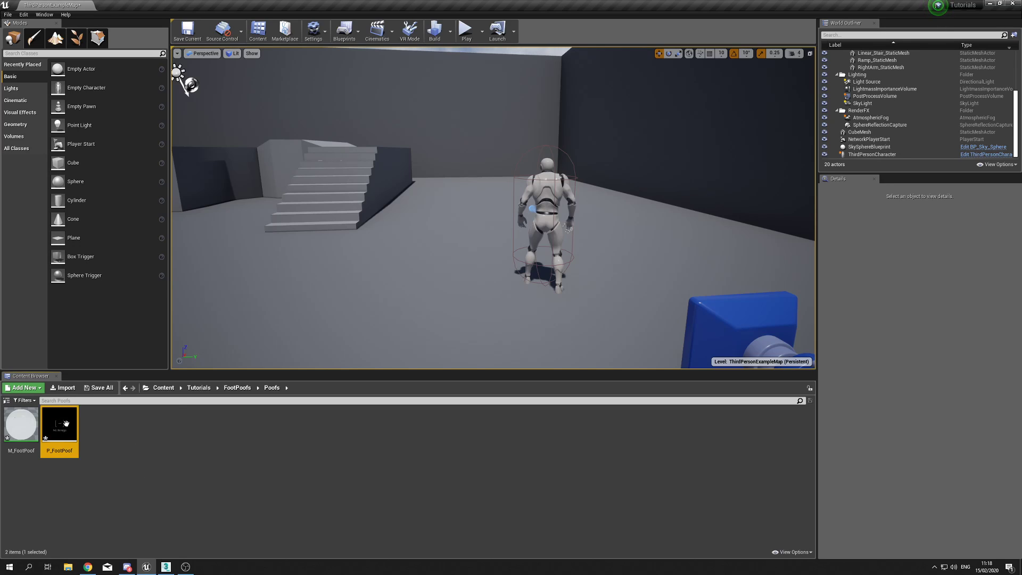
- Place P_FootPoof in the level at the third-person character's right foot and fine-tune its sideways position
drag(66, 423, 558, 290)
key(f)
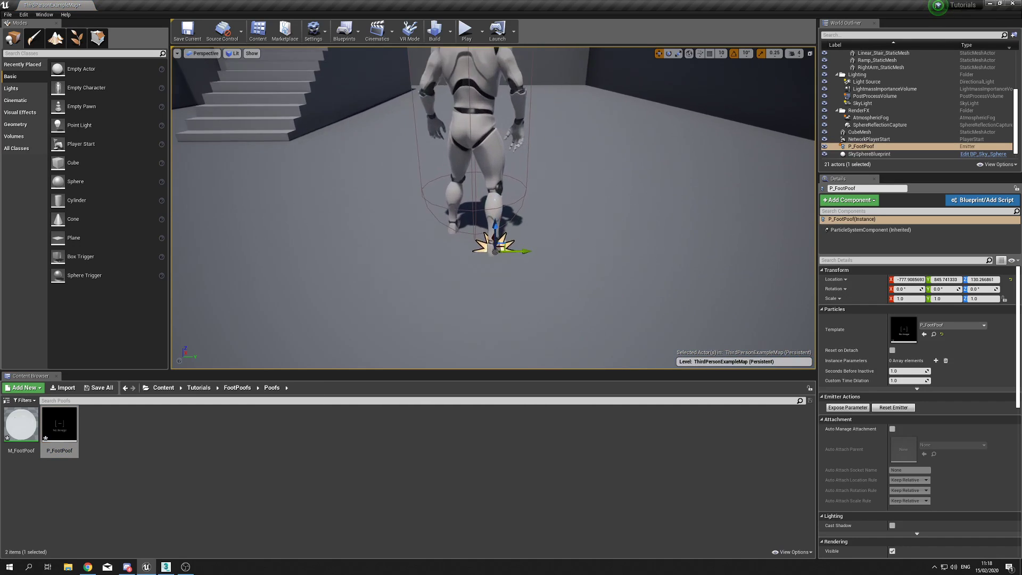
drag(515, 237, 509, 237)
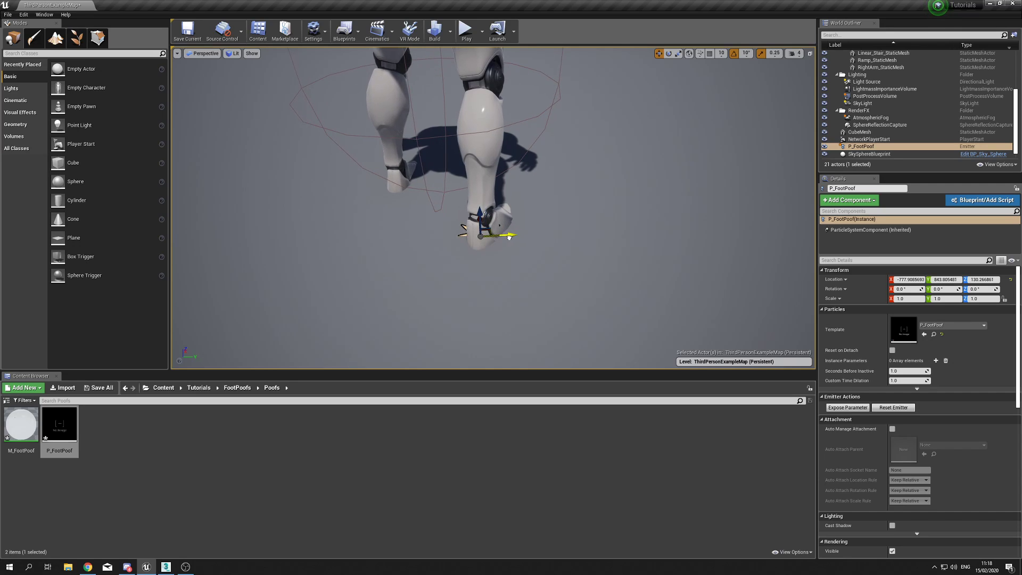
- Open P_FootPoof for editing and add a Mesh type data module to its particle emitter
double_click(59, 428)
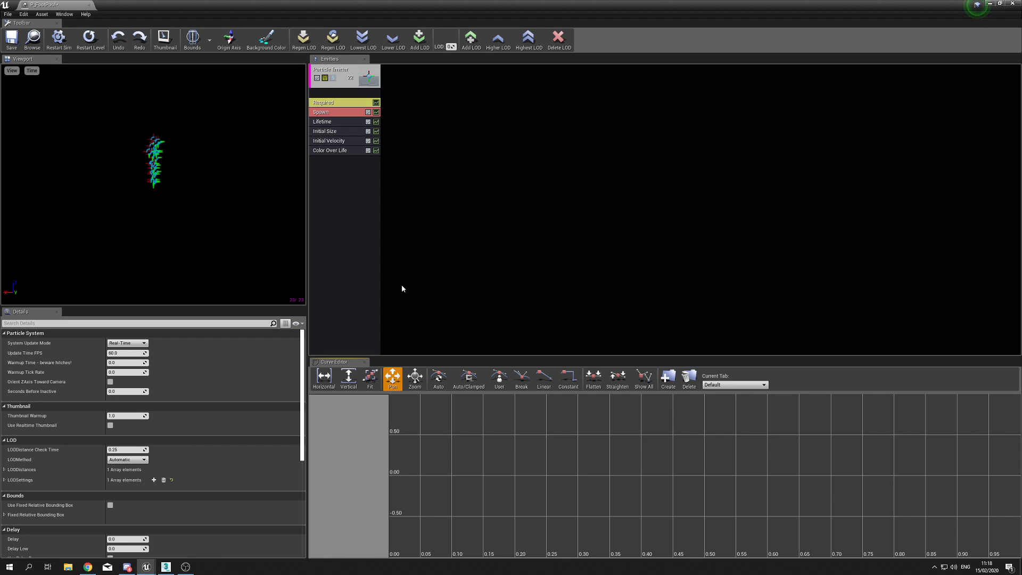
right_click(353, 181)
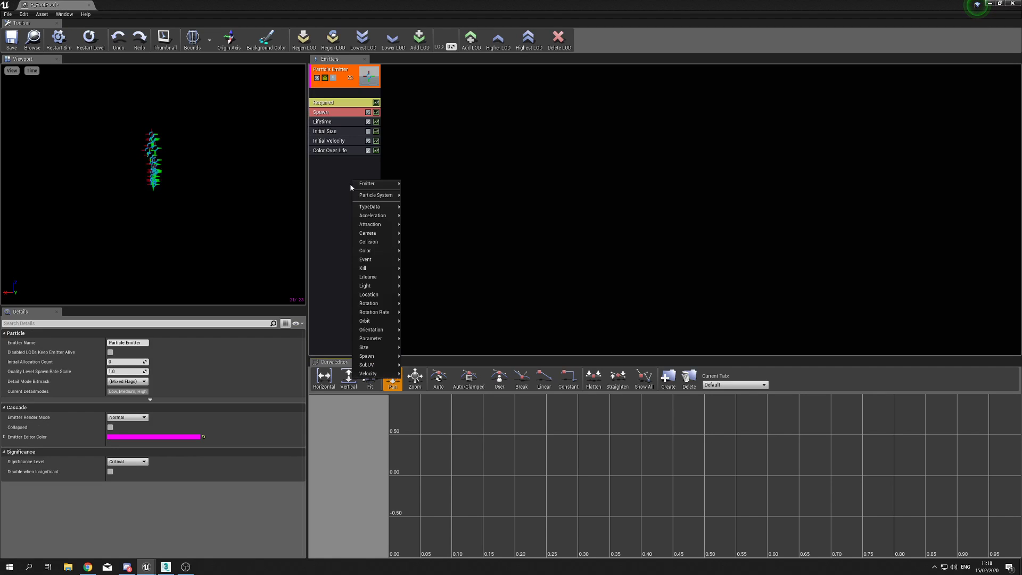
mouse_move(391, 209)
click(426, 240)
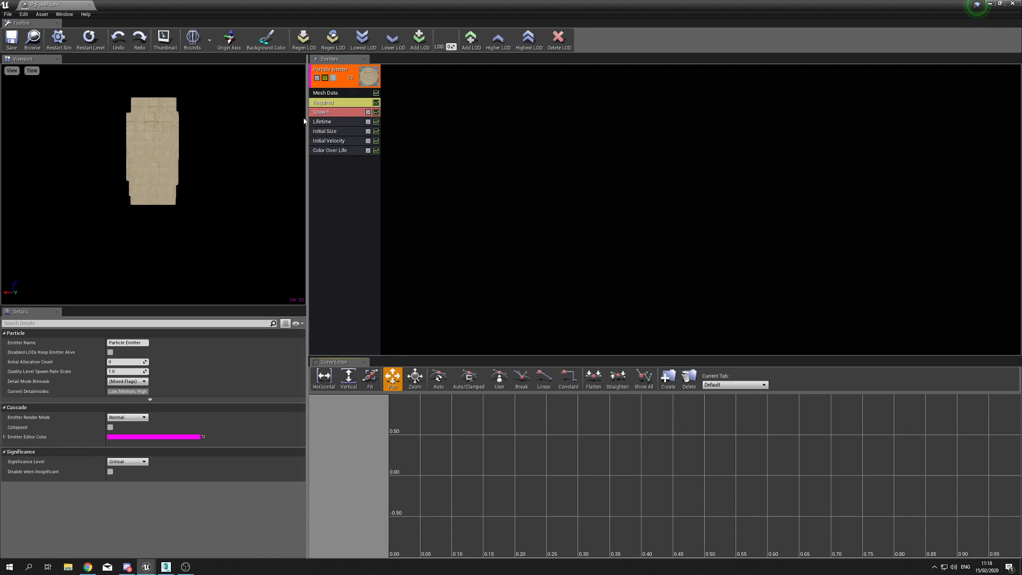
- Assign SM_Poof from the FootPoofs folder as the mesh of the emitter's Mesh Data module
click(326, 92)
drag(388, 5, 556, 159)
click(229, 389)
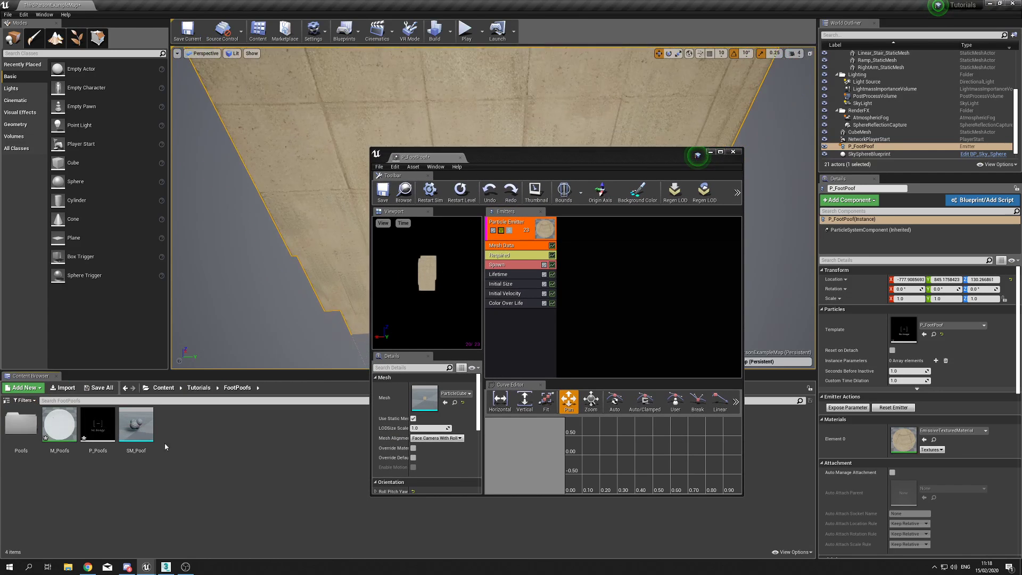
drag(133, 433, 424, 400)
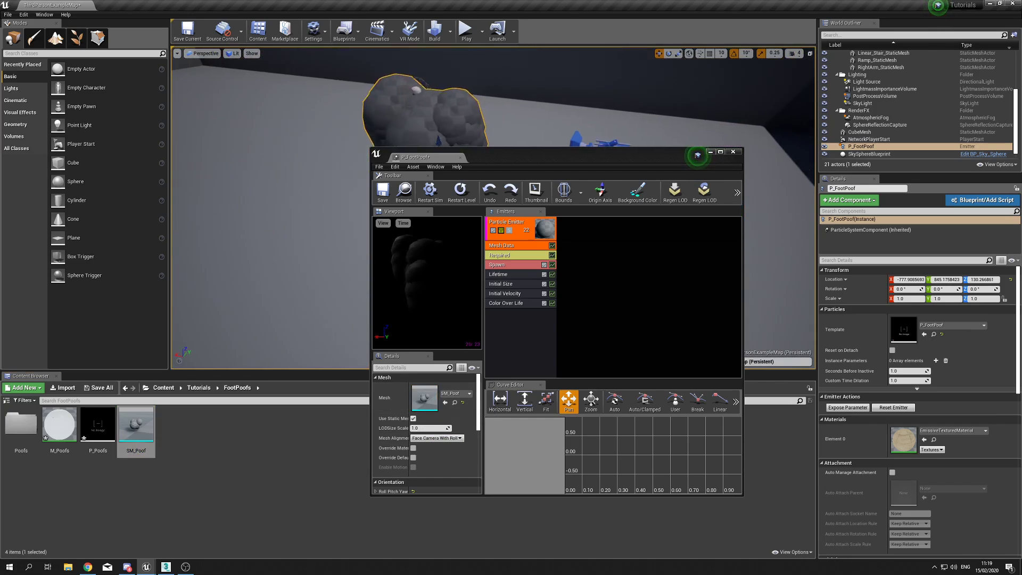
- Set the Initial Size module's maximum start size to 4 on X, Y and Z
click(508, 284)
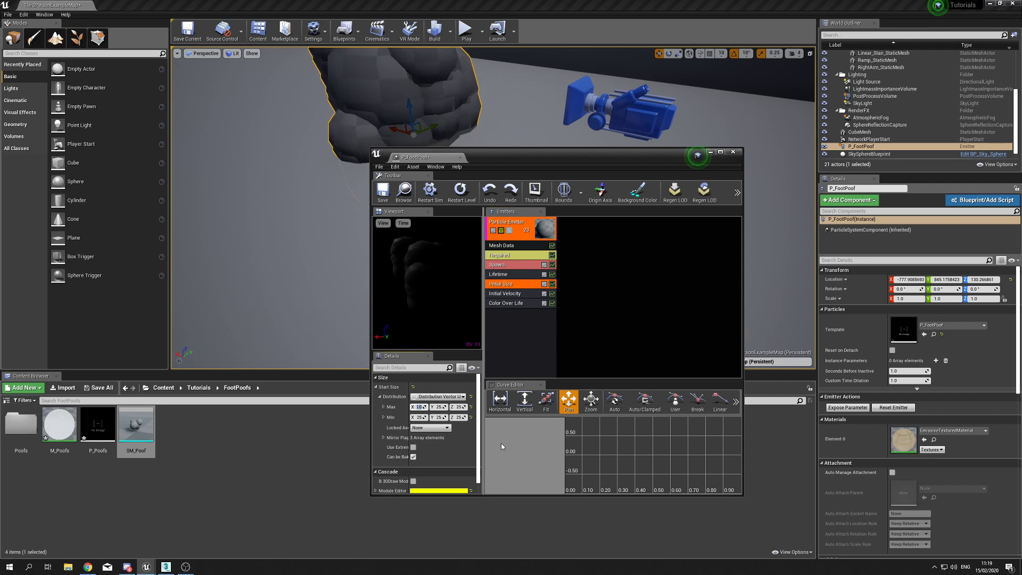
double_click(577, 154)
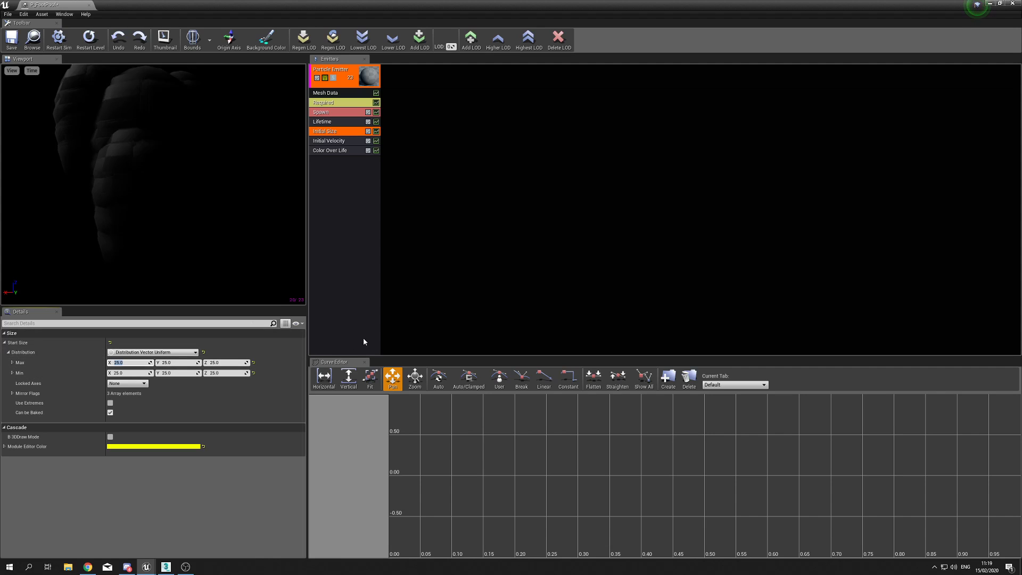
click(133, 362)
text(4)
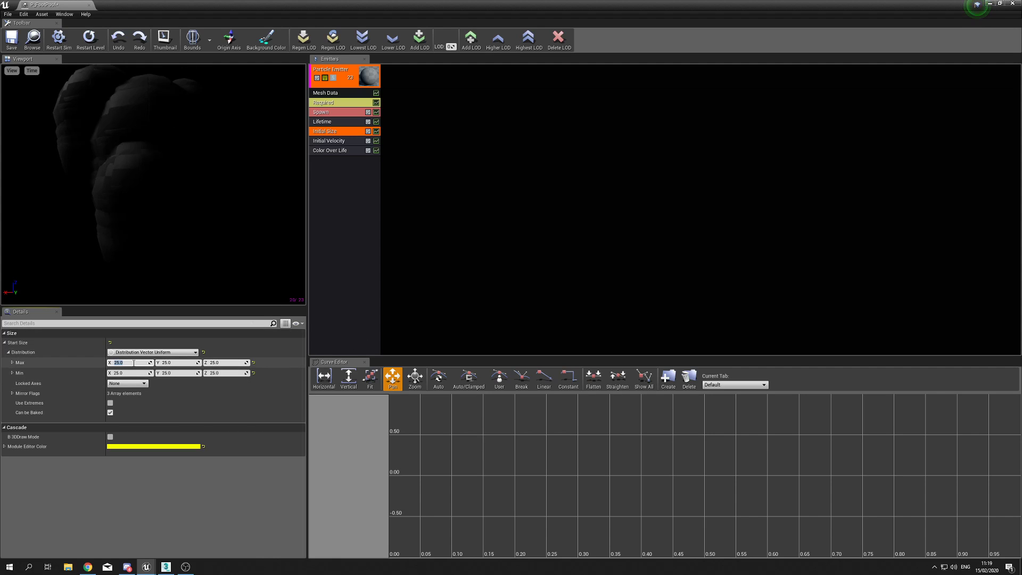
key(Tab)
text(4)
key(Tab)
text(4)
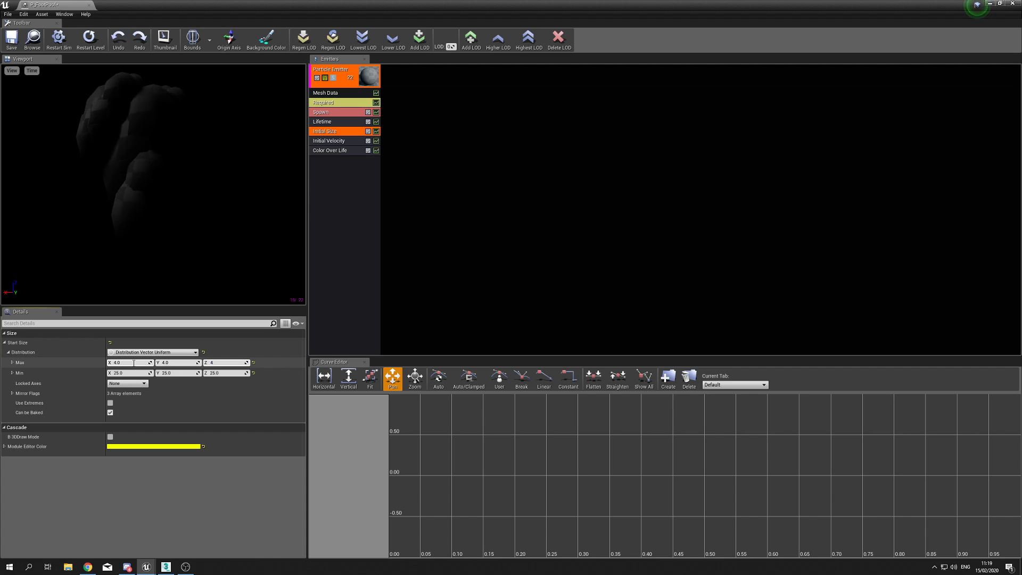
- Set the Initial Size module's minimum start size to 2 on all axes and its locked axes to XYZ
key(Tab)
text(2)
key(Tab)
text(2)
key(Tab)
text(2)
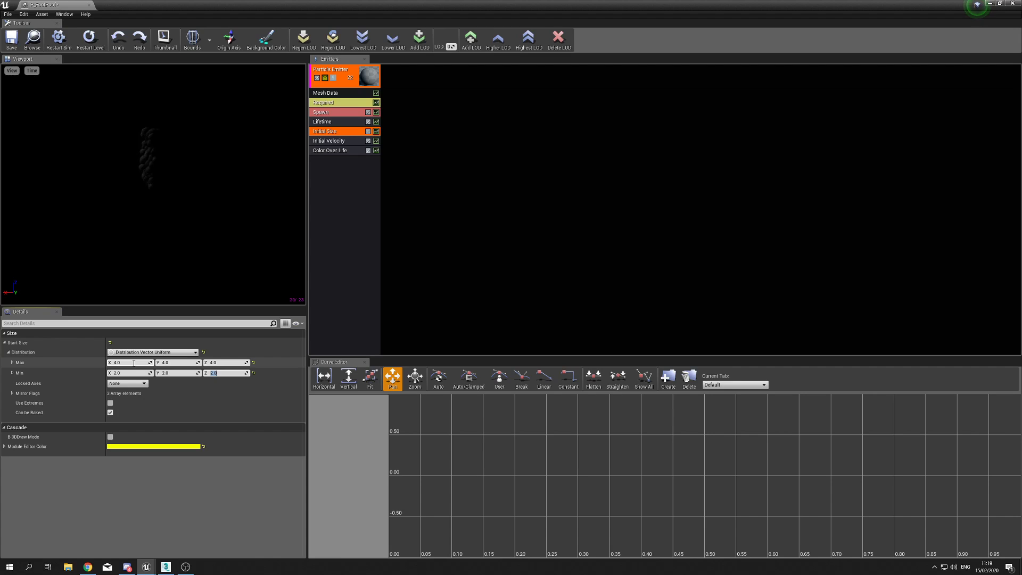
drag(143, 196, 213, 197)
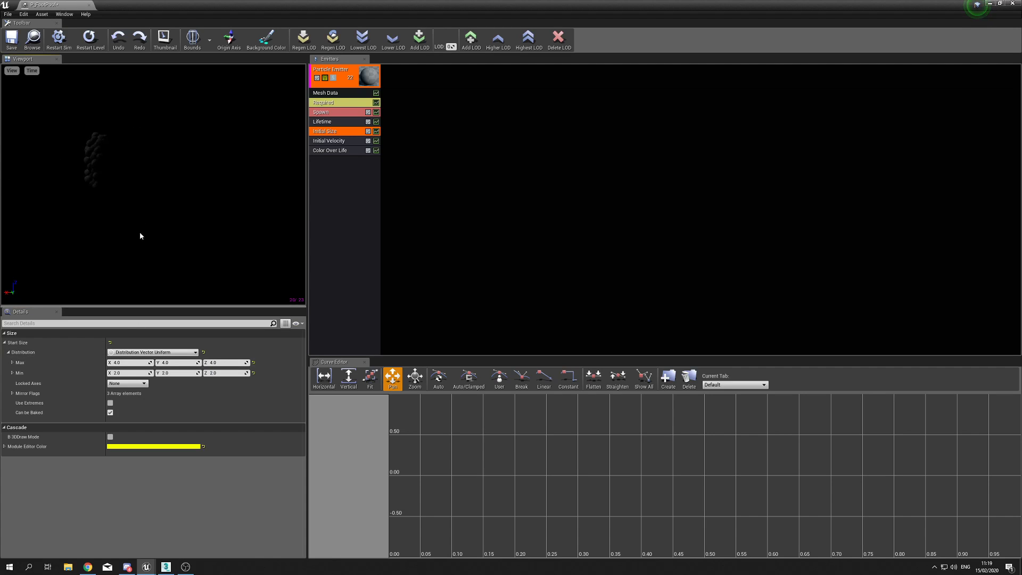
click(127, 383)
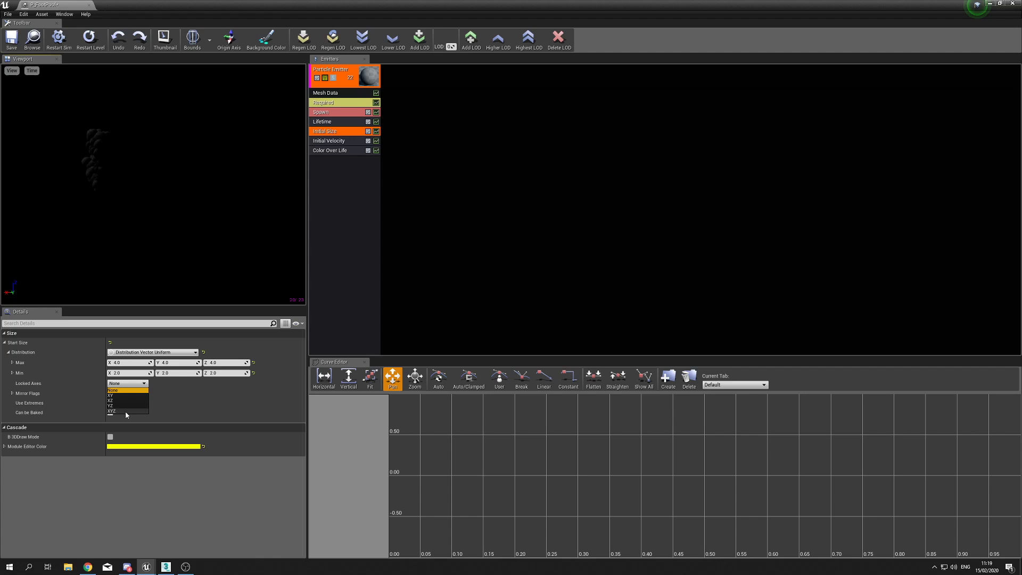
click(127, 411)
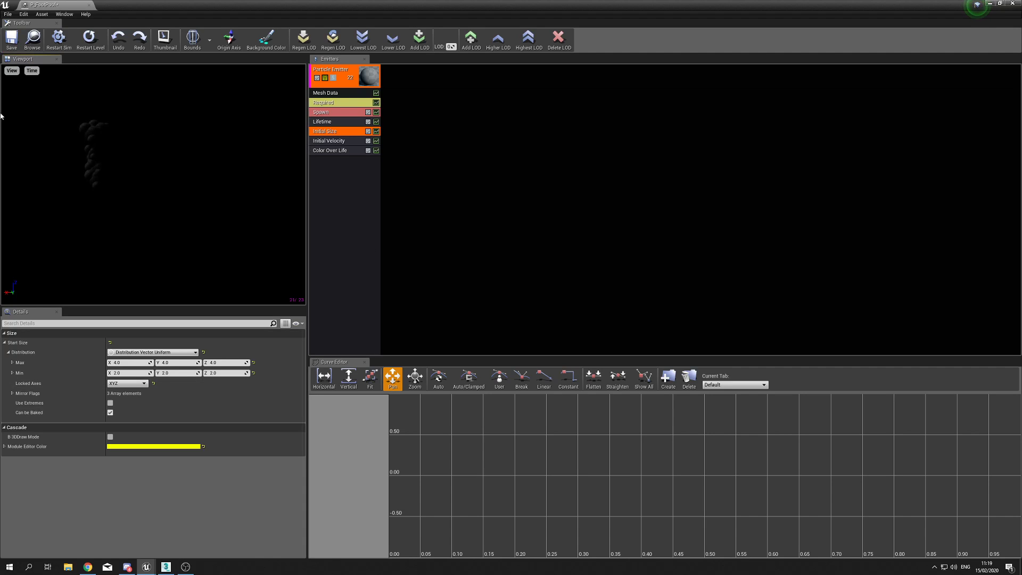
- Delete the Initial Velocity module from the P_FootPoof emitter, keeping the effect at the character's foot in view
drag(219, 5, 663, 207)
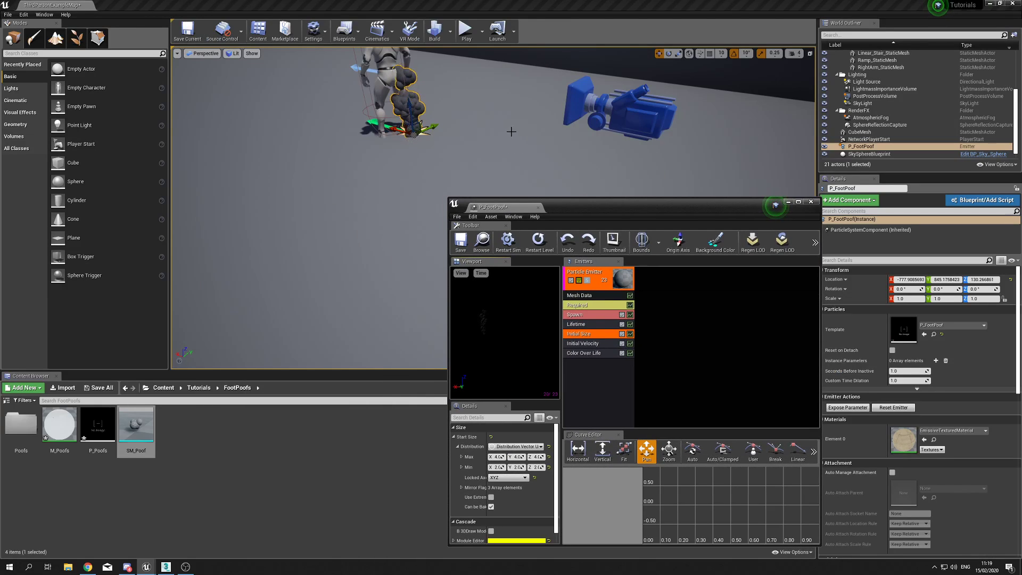
right_drag(291, 136, 250, 101)
key(w)
mouse_move(361, 242)
right_down()
mouse_move(362, 250)
mouse_move(361, 242)
right_up()
key(s)
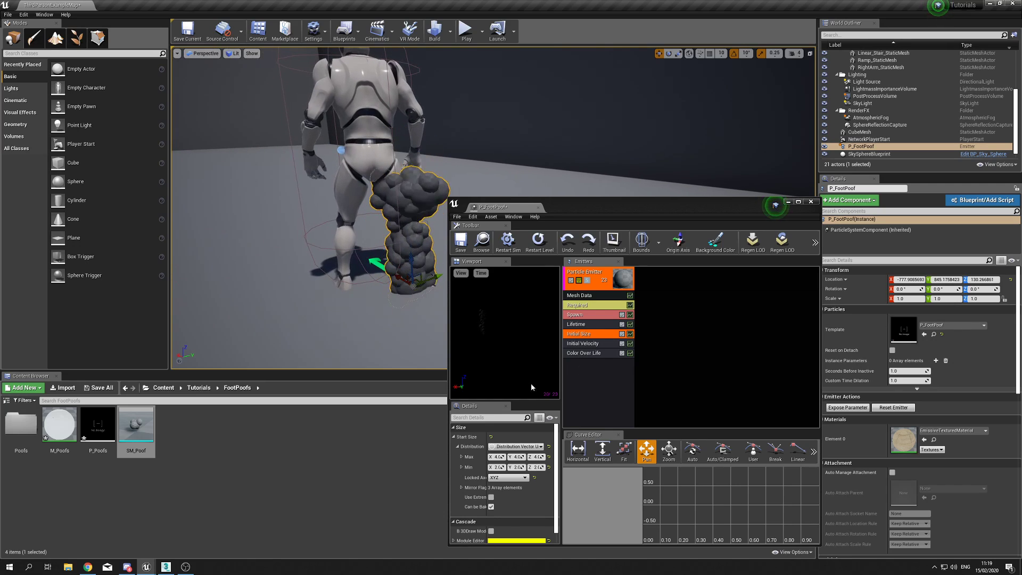
click(584, 343)
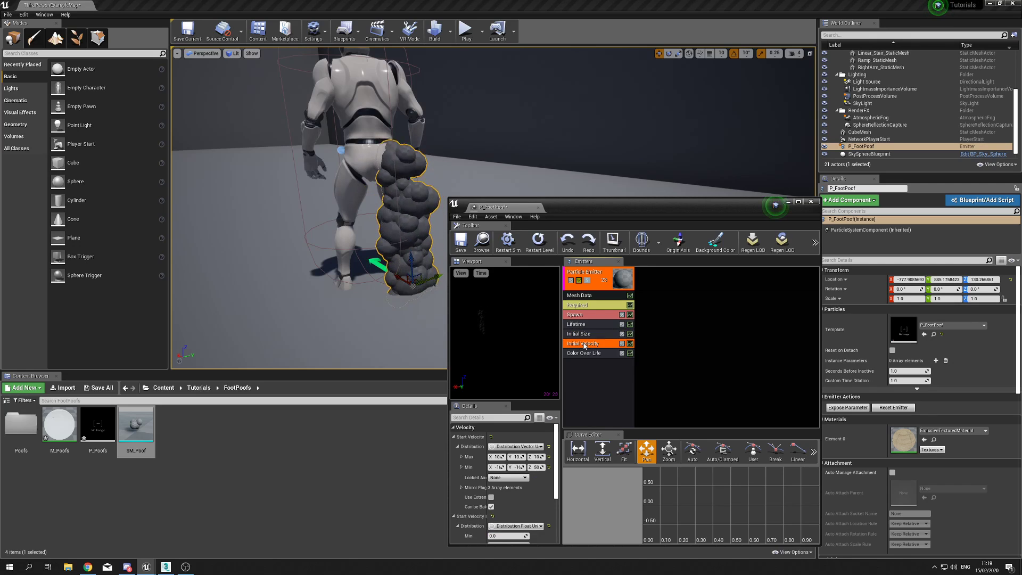
key(Delete)
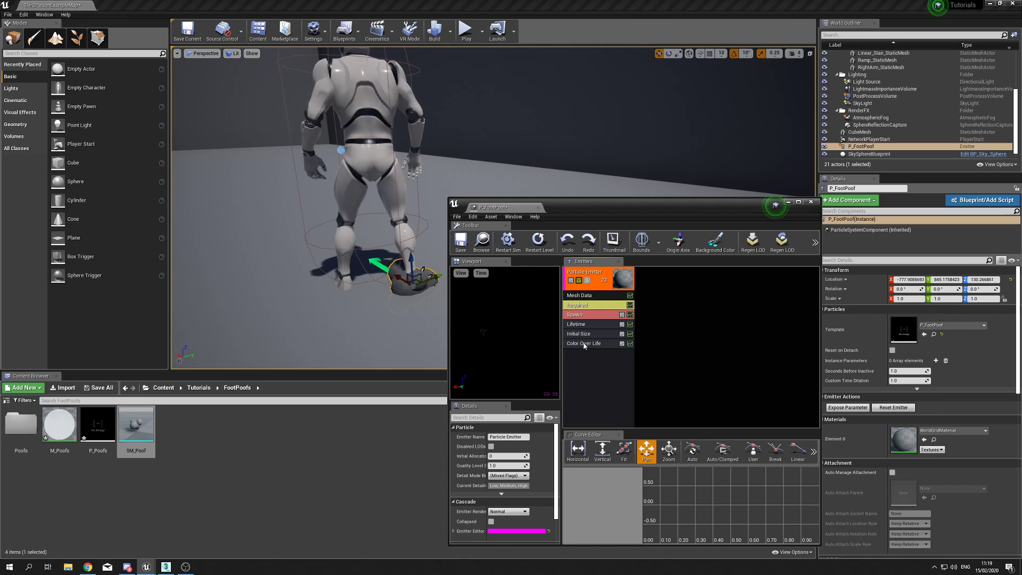
- Add a Cylinder location module to the particle emitter and uncover the effect in the level viewport
right_click(603, 367)
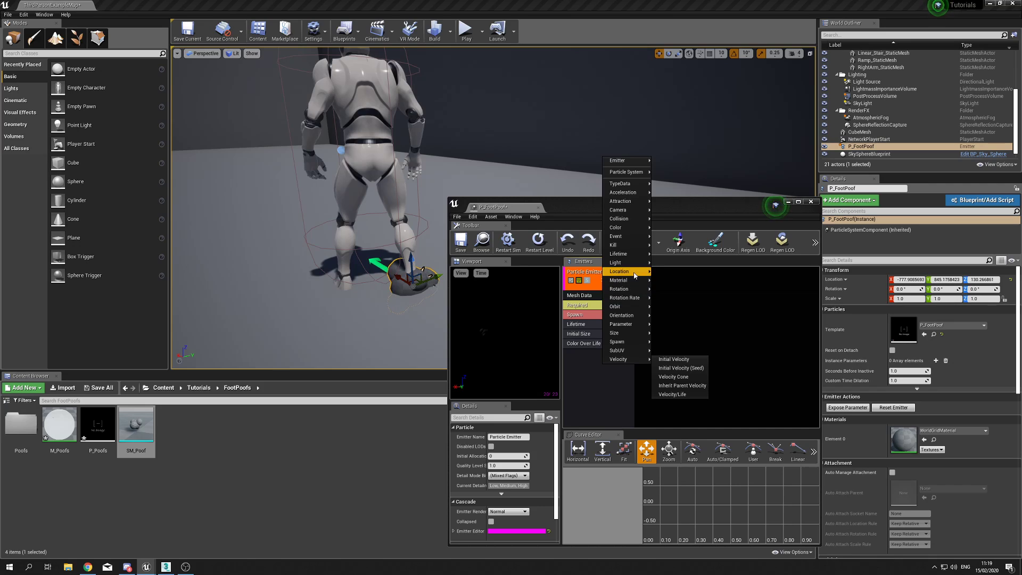
mouse_move(621, 272)
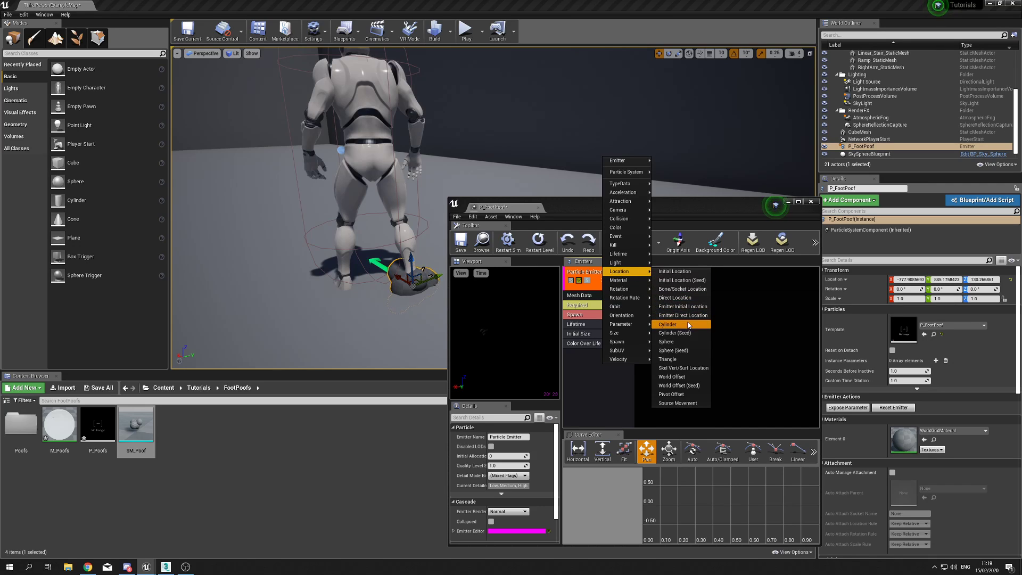
click(669, 324)
drag(614, 207, 703, 199)
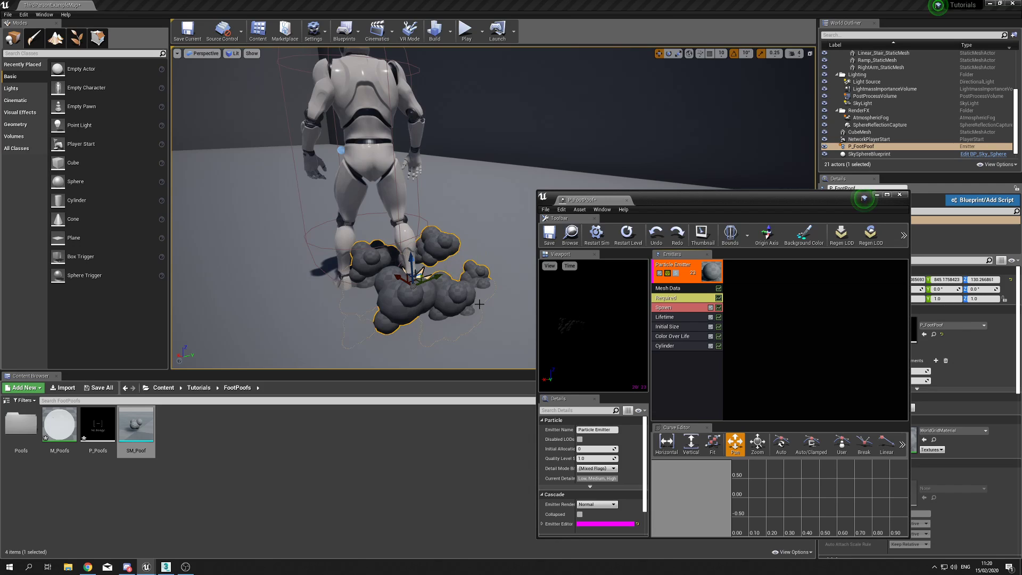
- Set the Cylinder module's start height to 1 and enable its 3D draw mode
double_click(714, 202)
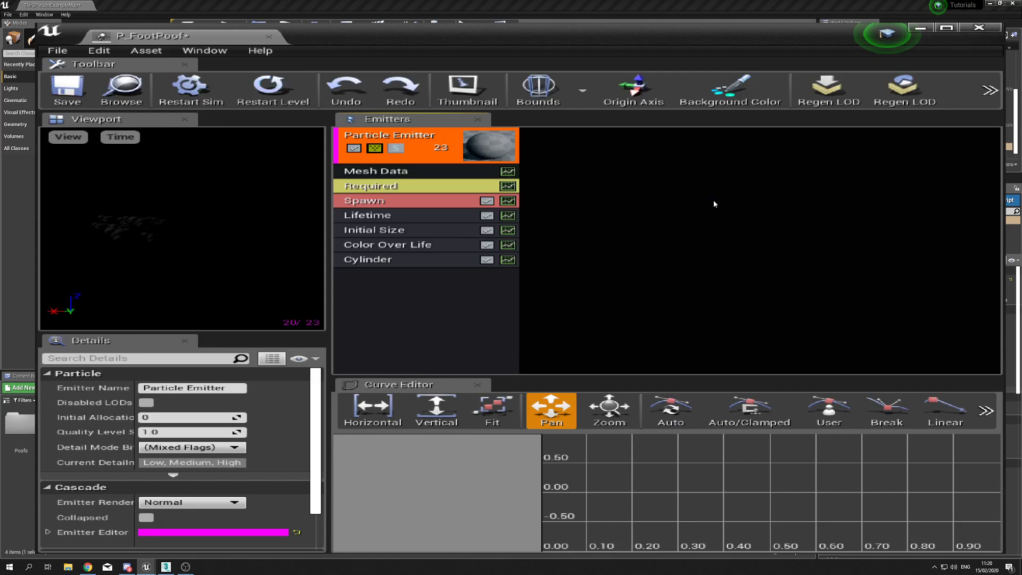
click(340, 151)
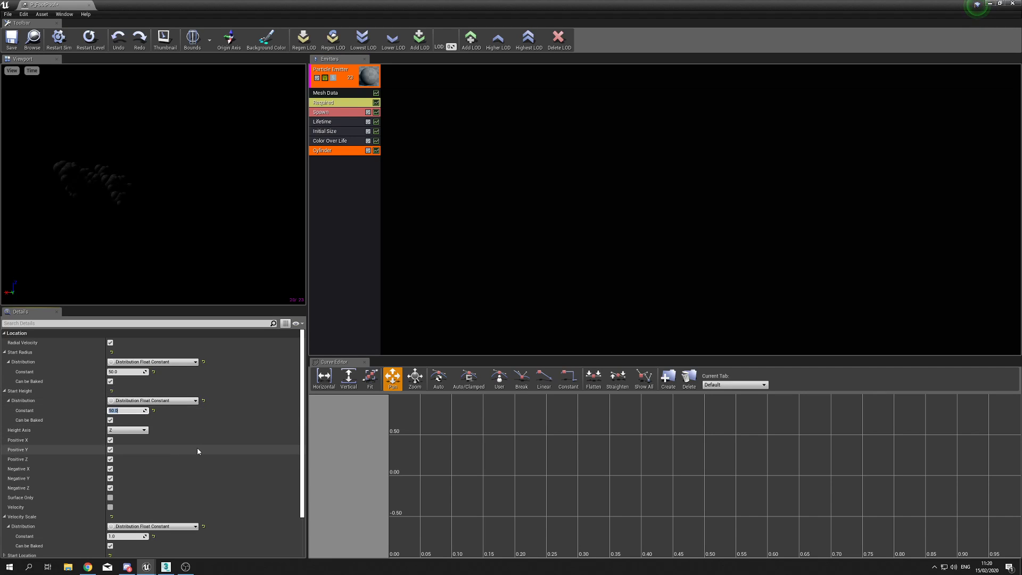
key(Return)
scroll(198, 451, down, 2)
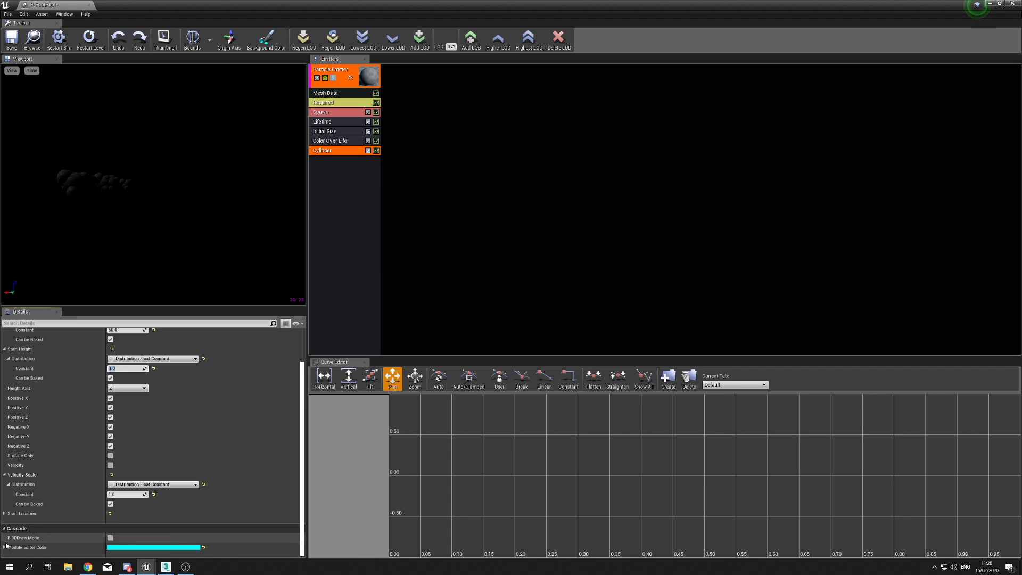
click(110, 538)
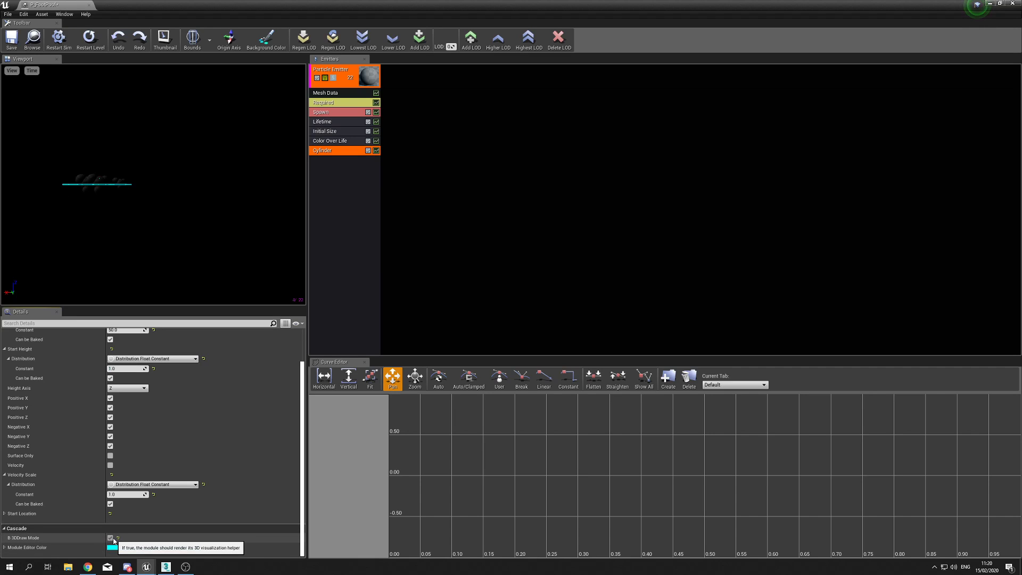
mouse_move(151, 230)
right_down()
mouse_move(160, 224)
mouse_move(151, 251)
mouse_move(151, 231)
right_up()
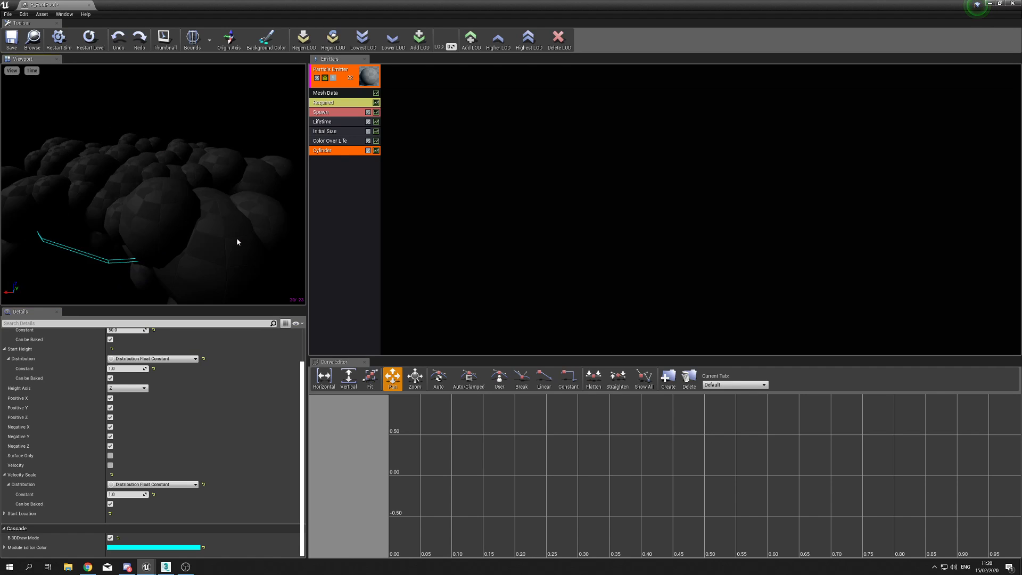
- Set the Cylinder module's start radius to 10, judging the spread around the character's foot in the level
scroll(209, 394, up, 3)
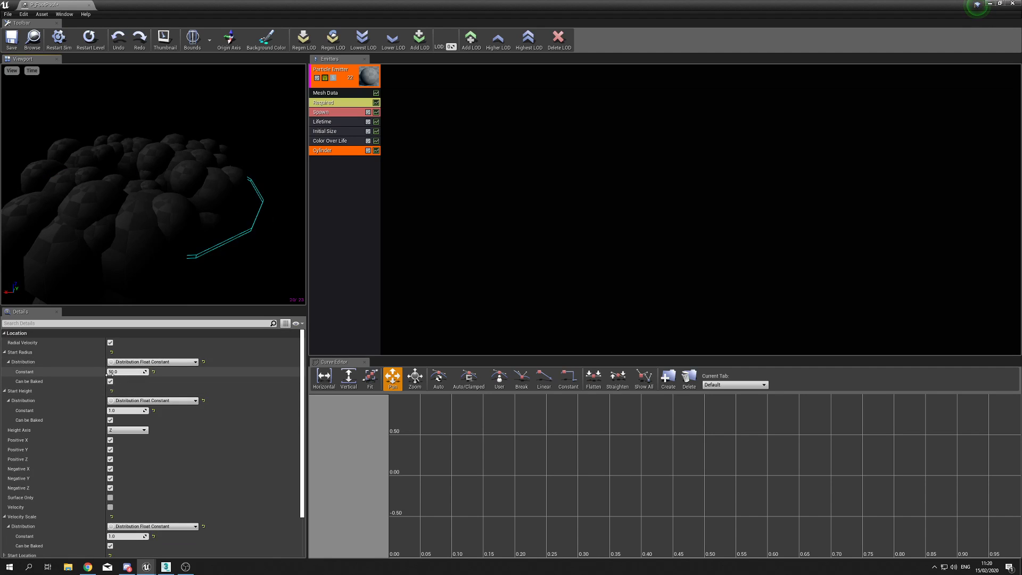
drag(546, 3, 736, 156)
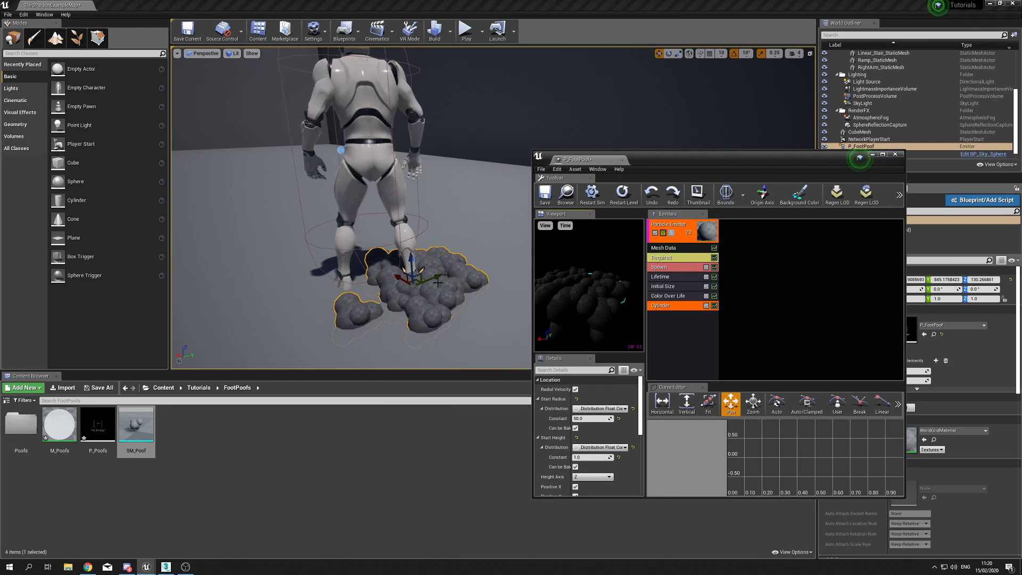
click(595, 418)
text(5)
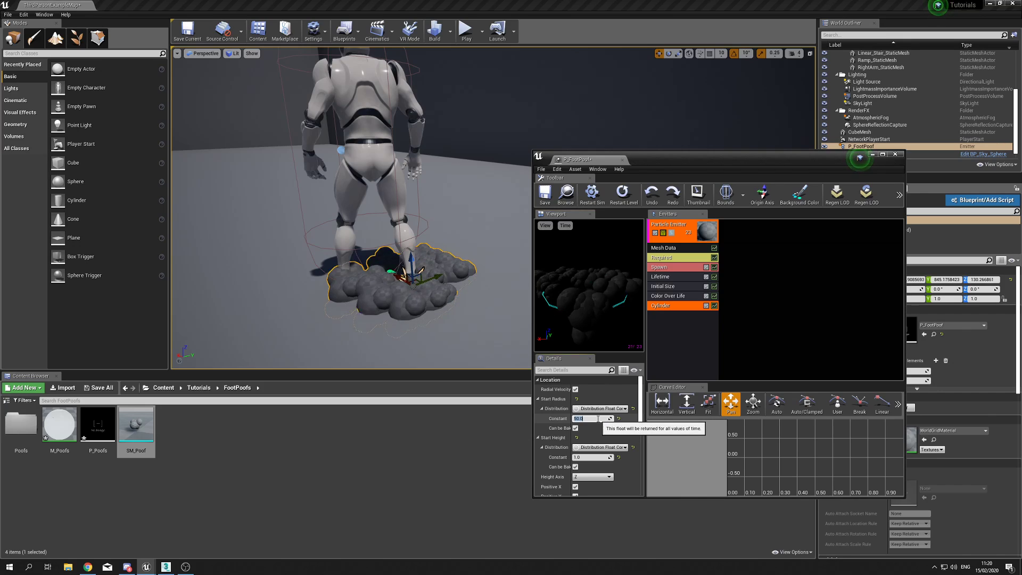
key(Return)
text(10)
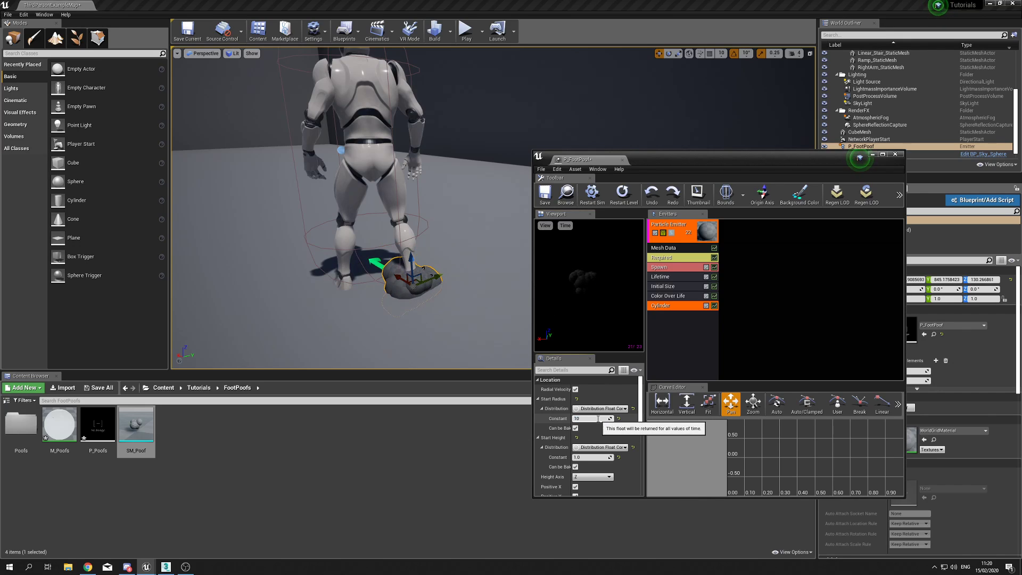
key(Return)
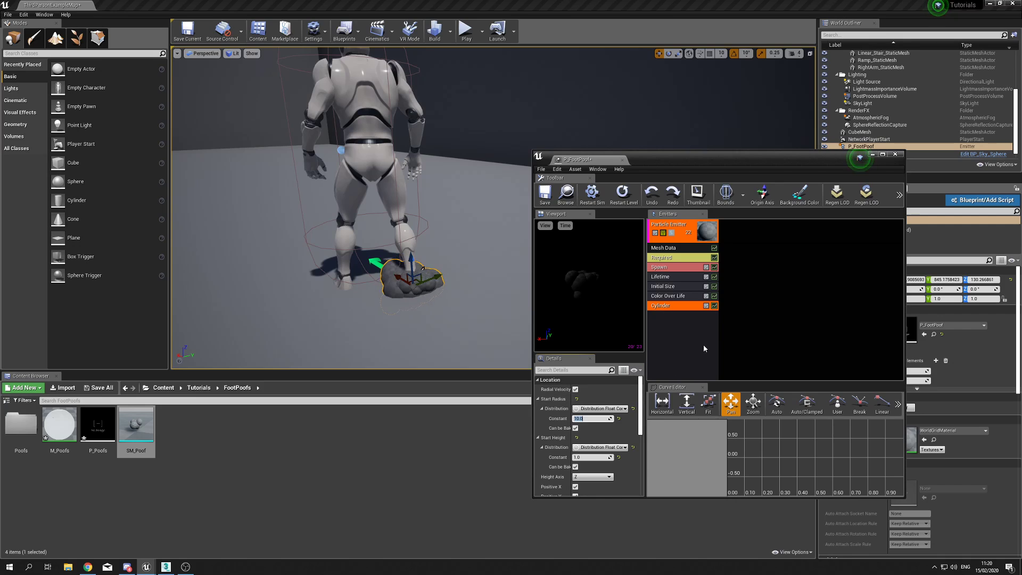
- Add a Mesh Material module to the emitter and assign M_FootPoof from the Poofs folder to a new material element
right_click(681, 331)
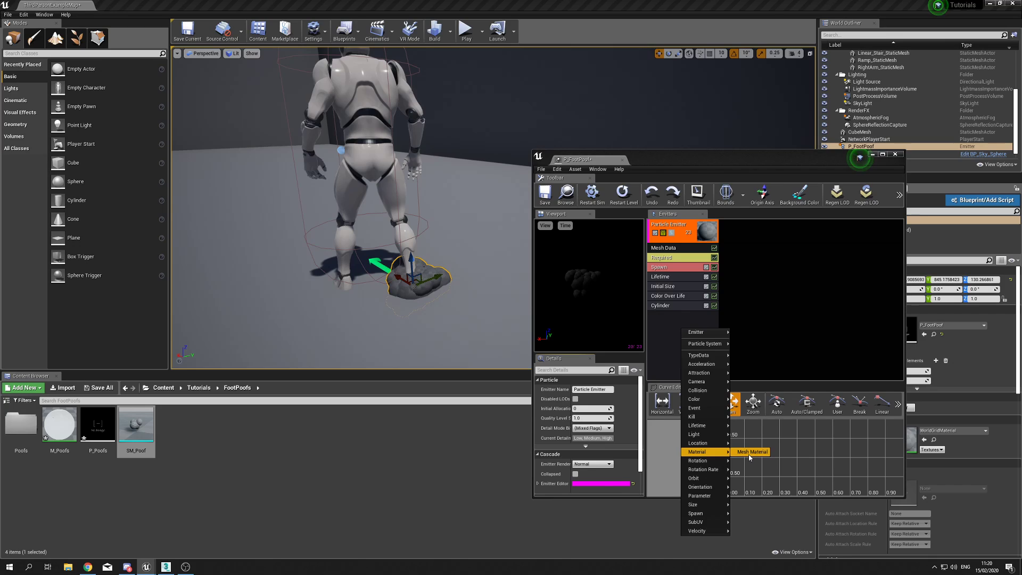
click(751, 456)
click(679, 320)
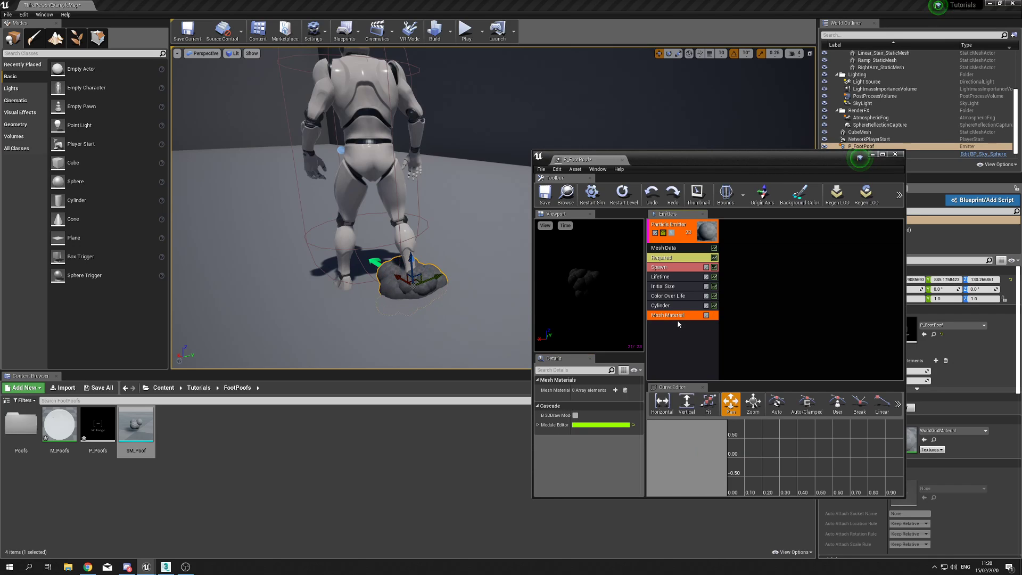
click(615, 391)
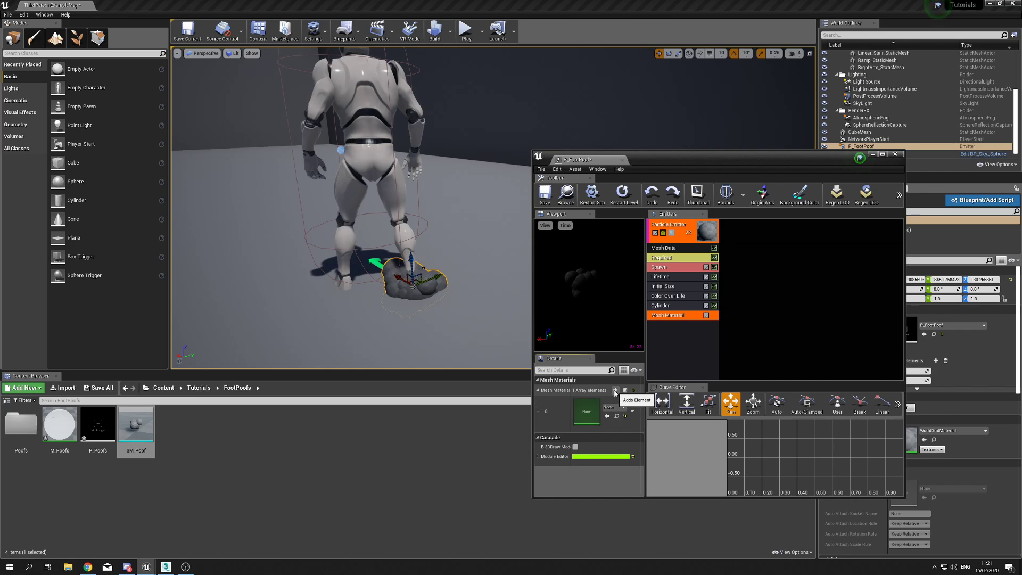
double_click(6, 428)
drag(21, 426, 584, 413)
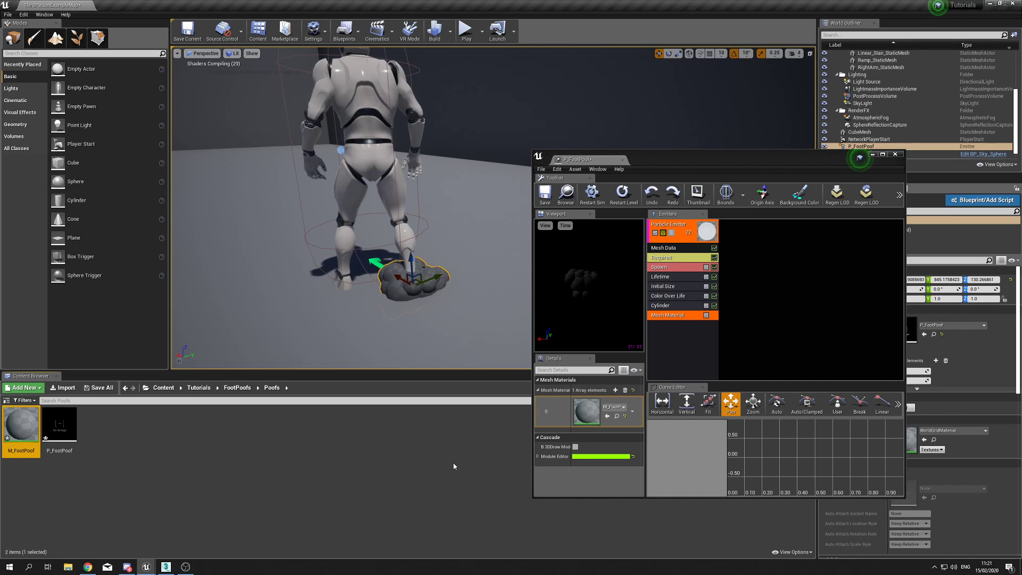
- Open the M_FootPoof material in the full-screen editor and examine its usage settings for mesh particles
double_click(22, 426)
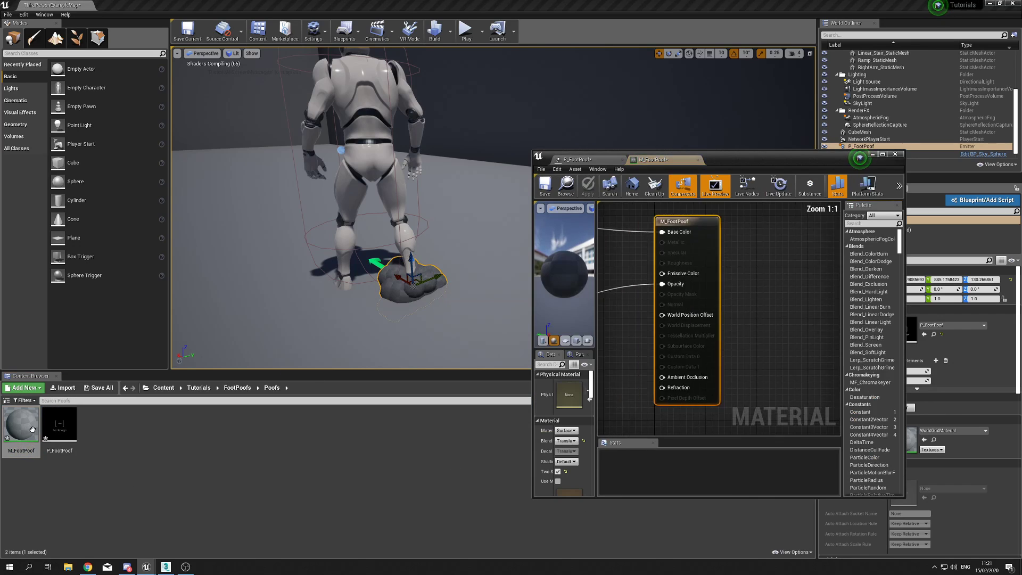
drag(765, 159, 654, 0)
scroll(121, 410, down, 5)
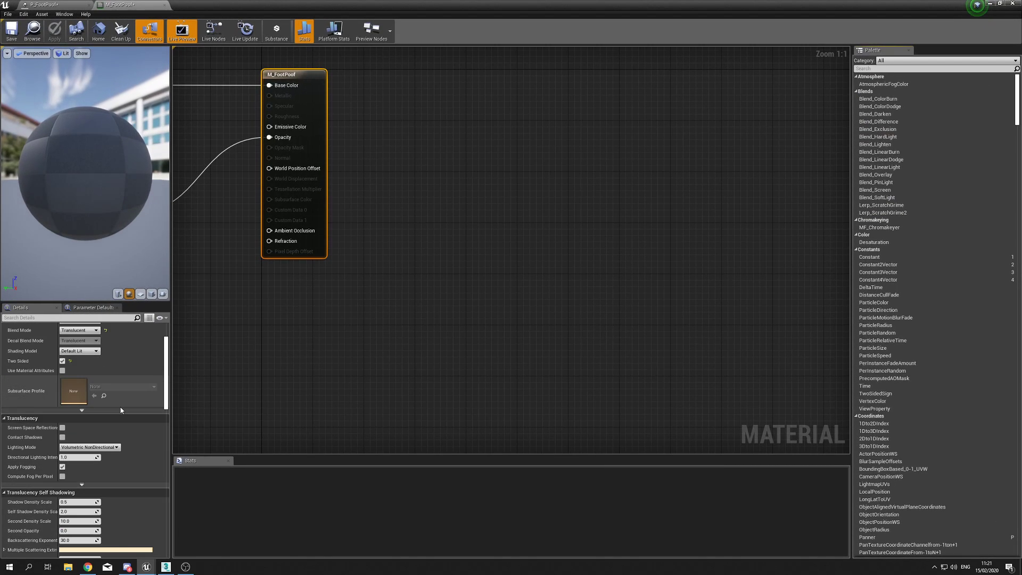
scroll(138, 385, up, 1)
right_click(408, 336)
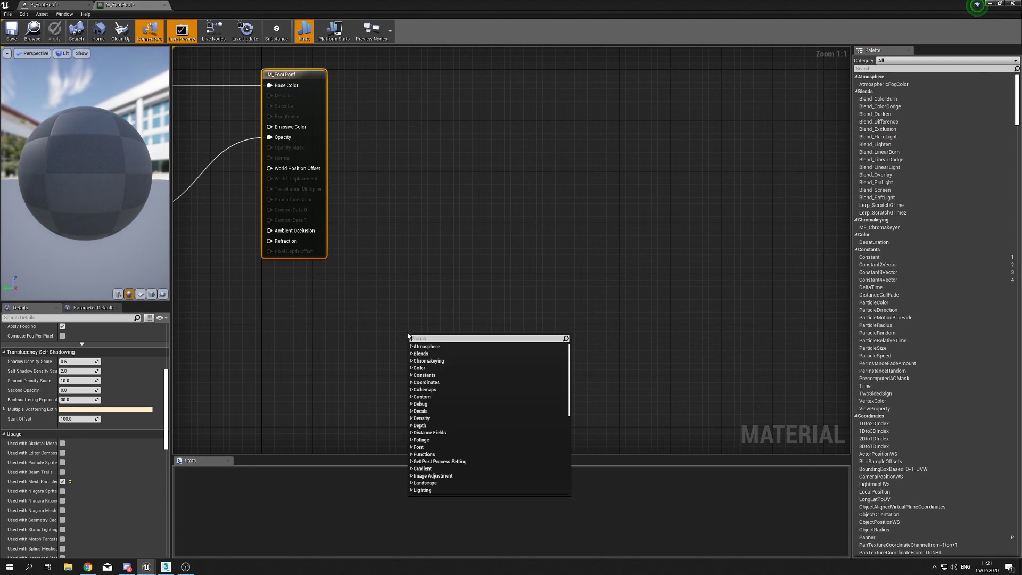
right_drag(253, 273, 431, 288)
scroll(69, 449, down, 10)
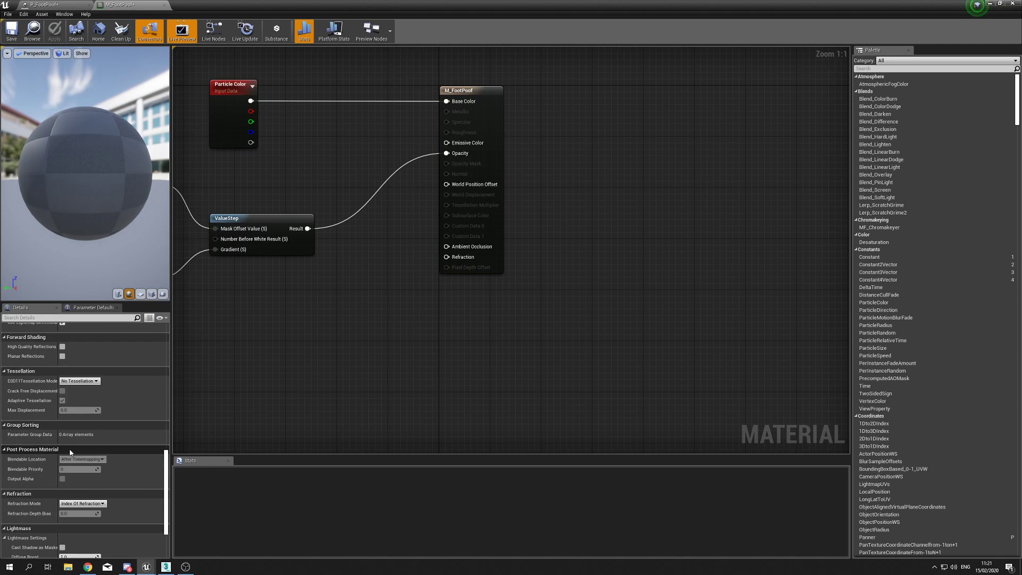
scroll(70, 451, up, 10)
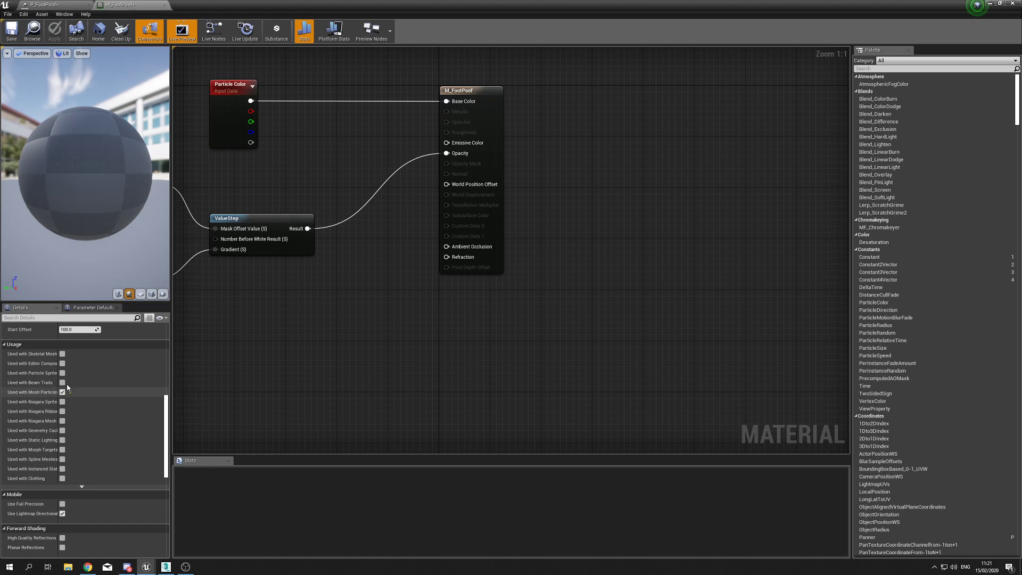
- Return to the P_FootPoof particle system and enable Velocity on the Cylinder module
click(51, 5)
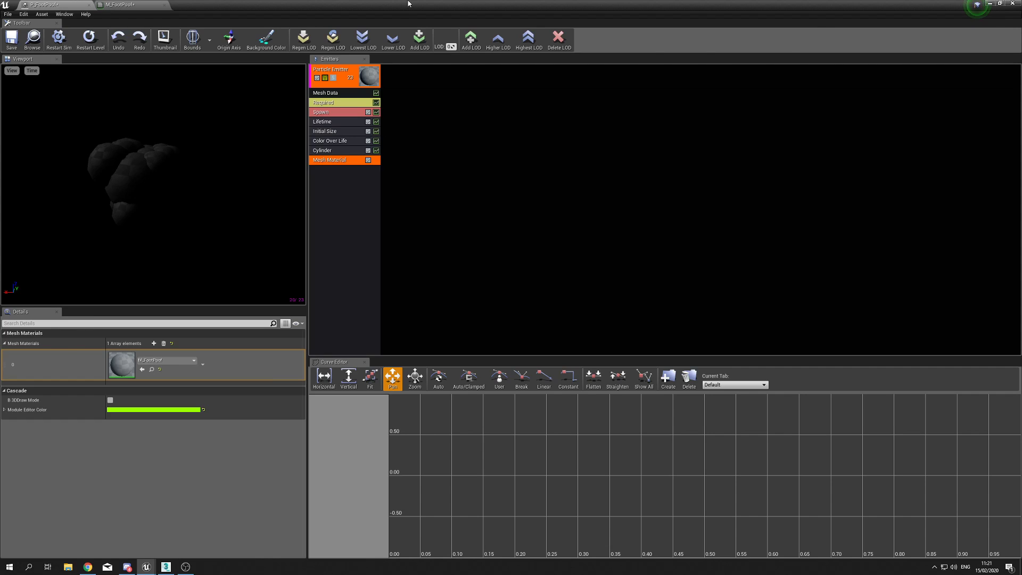
drag(409, 4, 749, 195)
click(722, 388)
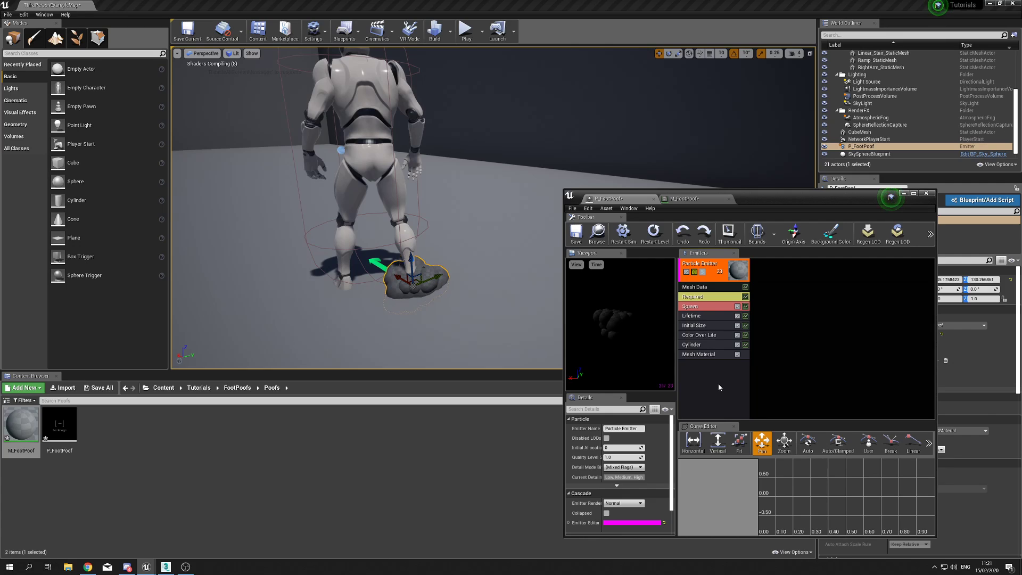
click(718, 347)
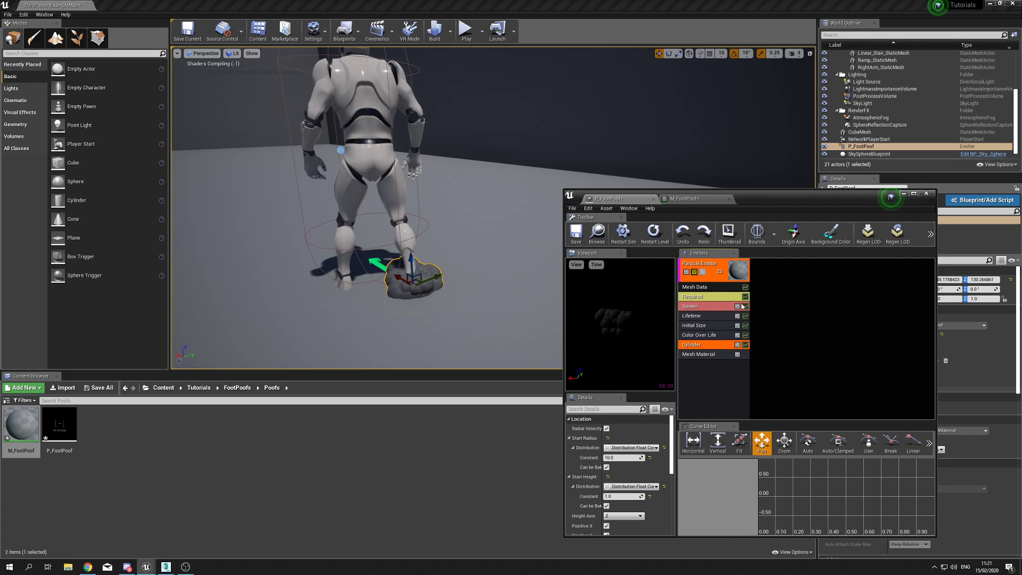
double_click(784, 198)
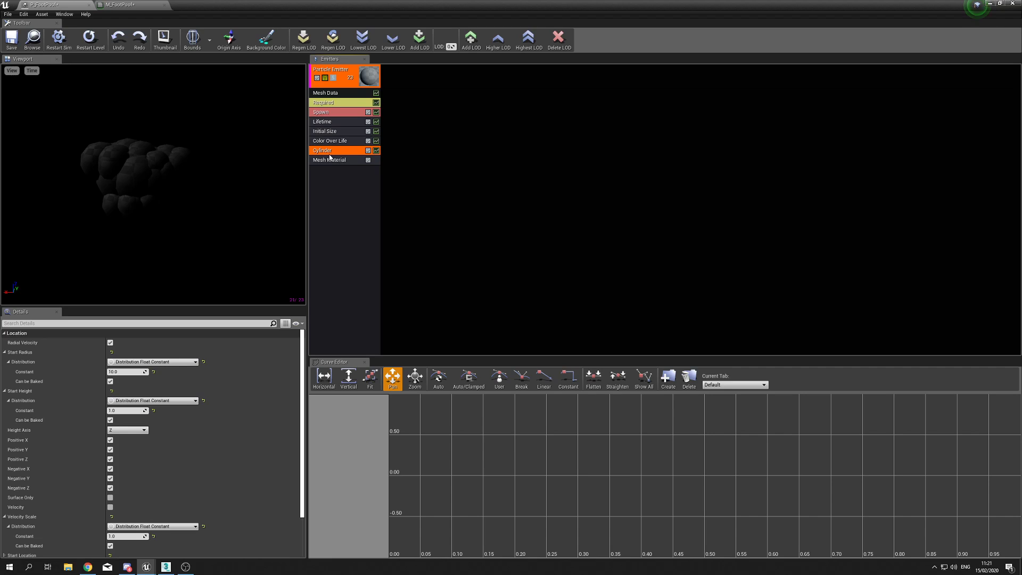
scroll(183, 422, down, 3)
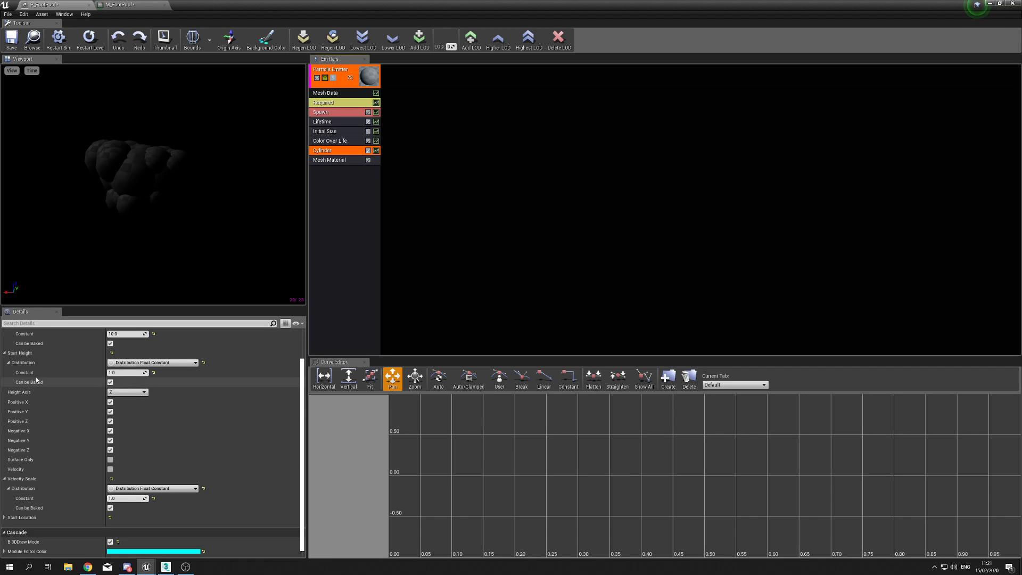
click(111, 469)
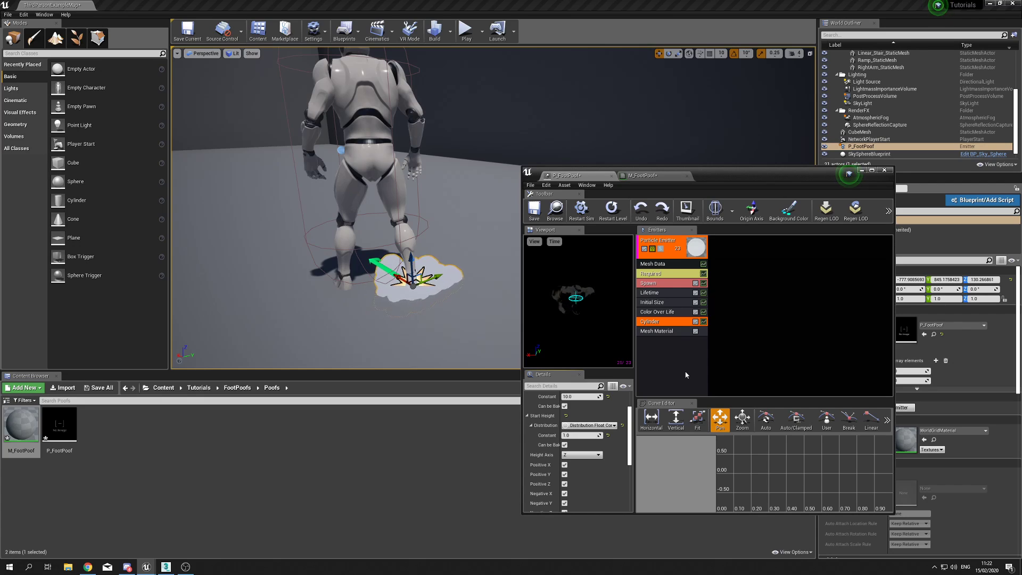
- Set the Lifetime module's minimum to 0.2 and maximum to 0.5
click(668, 293)
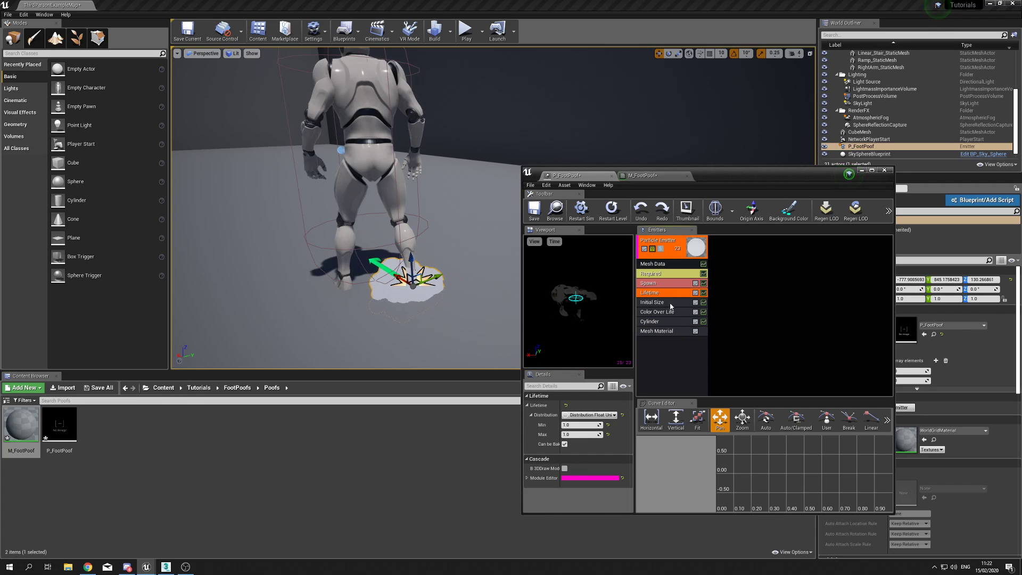
click(583, 425)
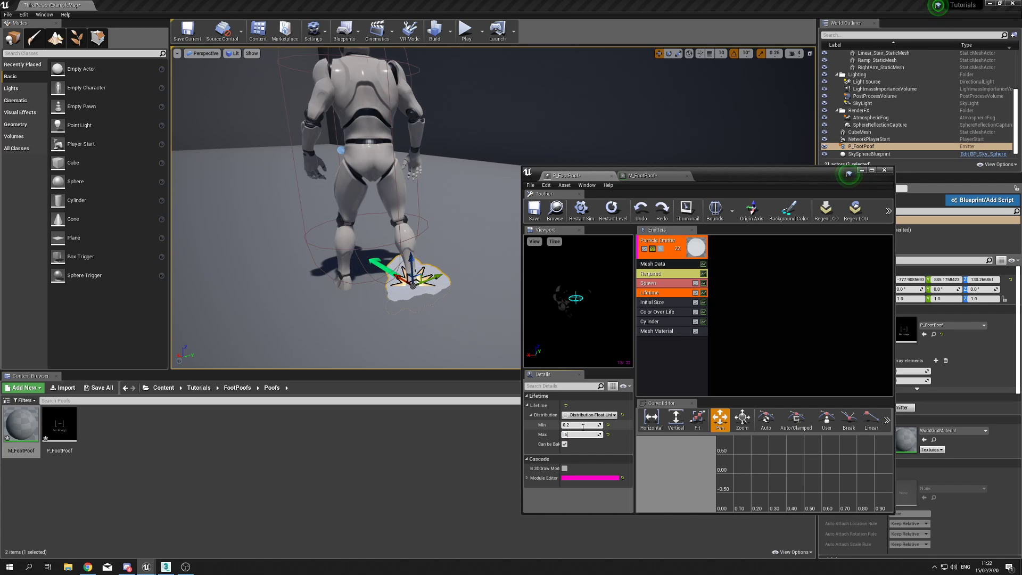
text(.5)
key(Return)
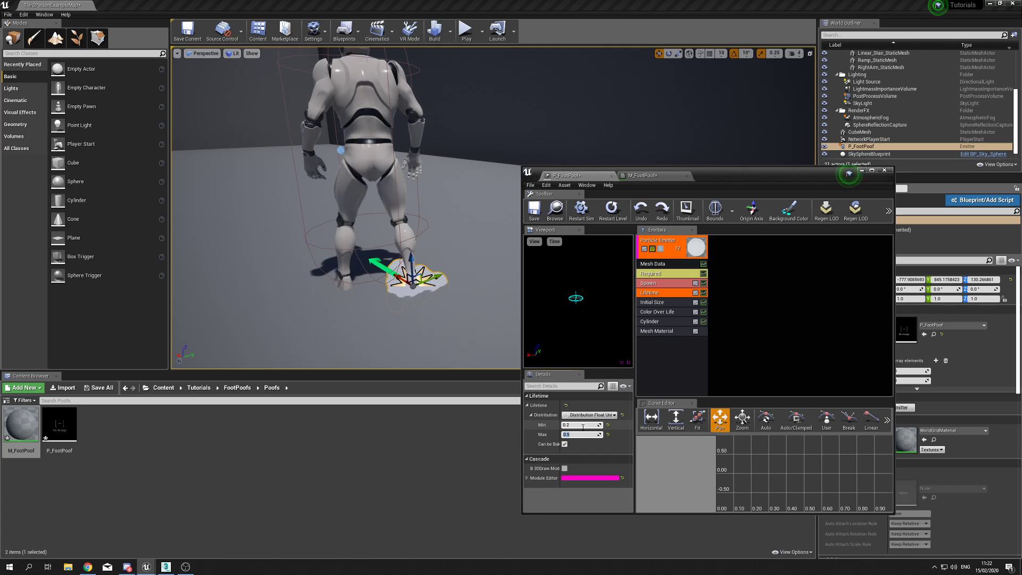
- Add a Dynamic parameter module to the particle emitter and refresh it to load the material's parameters
right_click(669, 351)
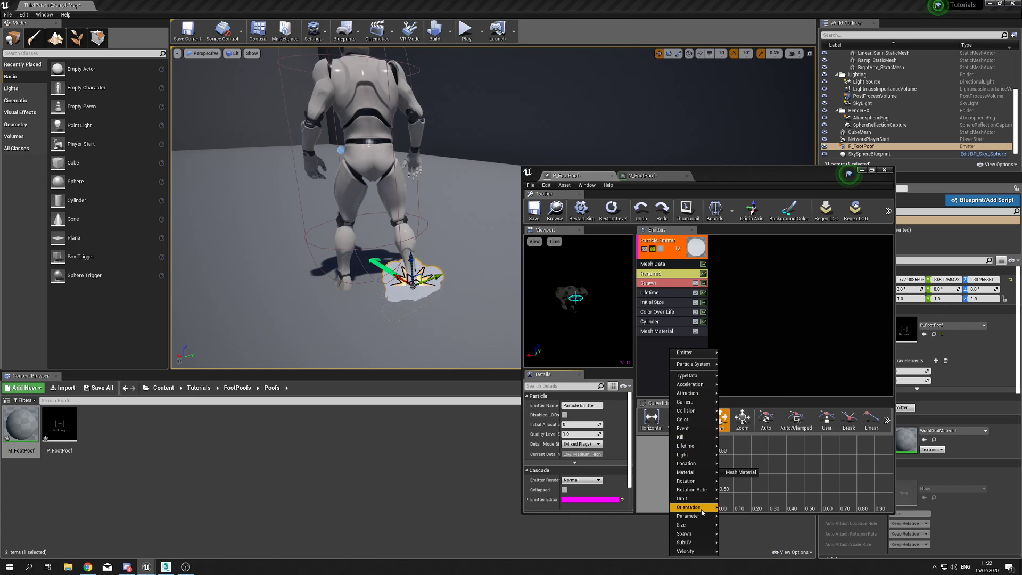
mouse_move(695, 516)
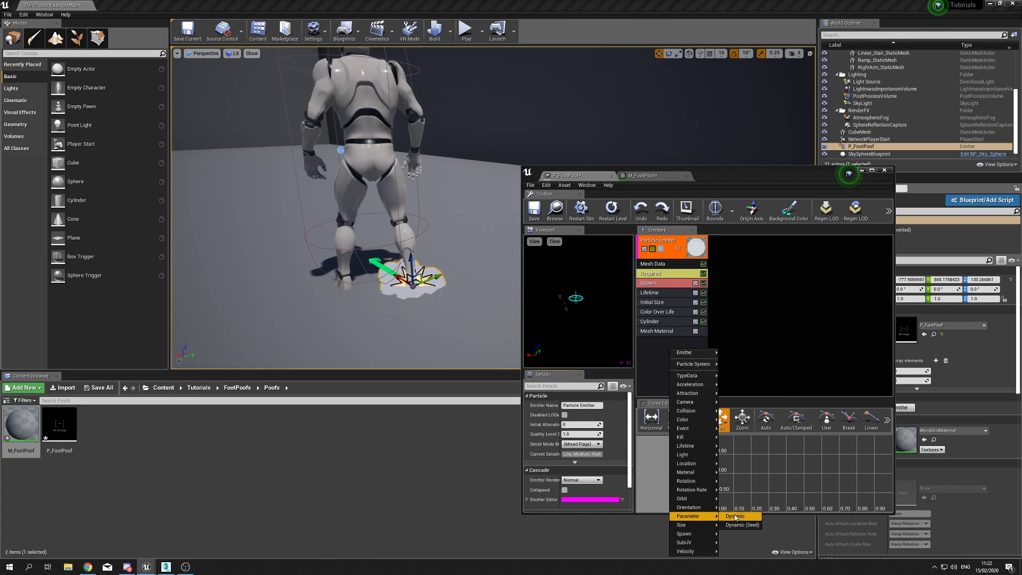
click(736, 516)
double_click(771, 174)
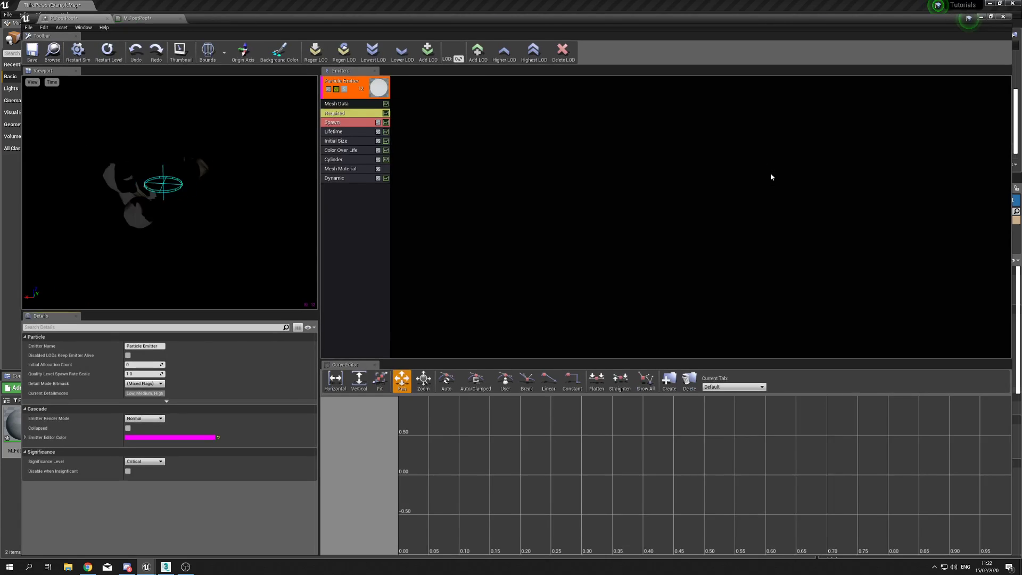
click(337, 169)
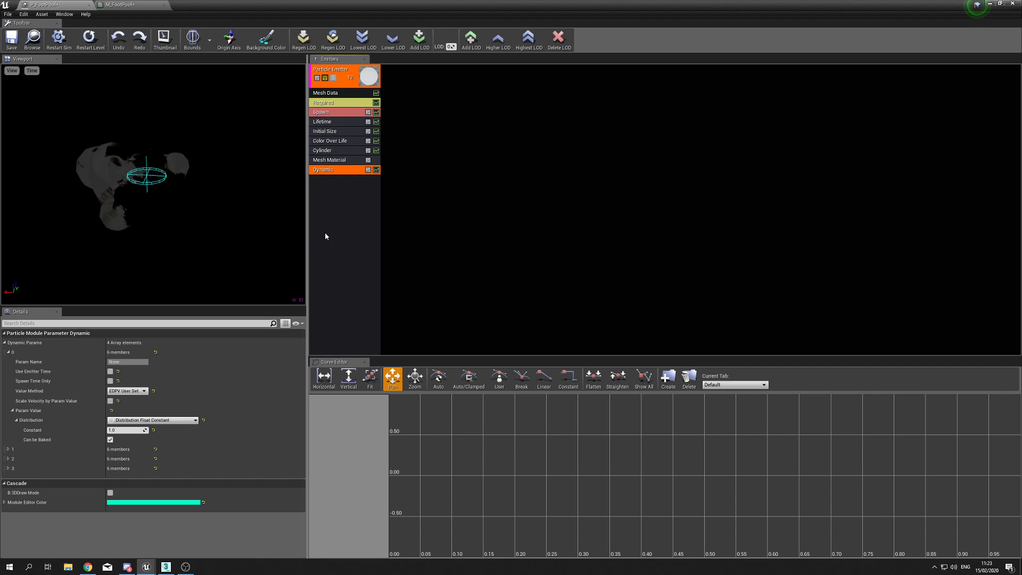
right_click(328, 169)
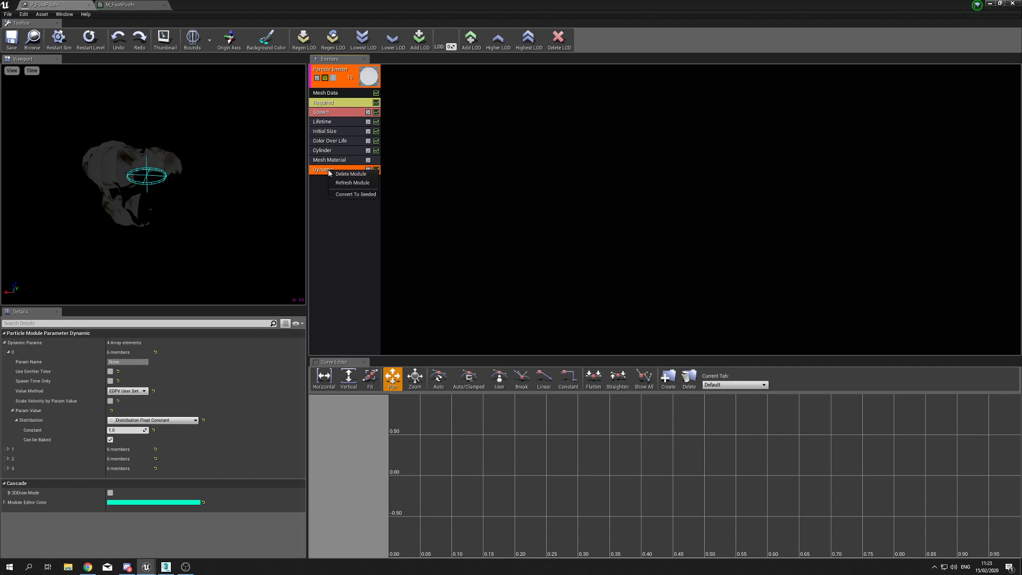
click(353, 183)
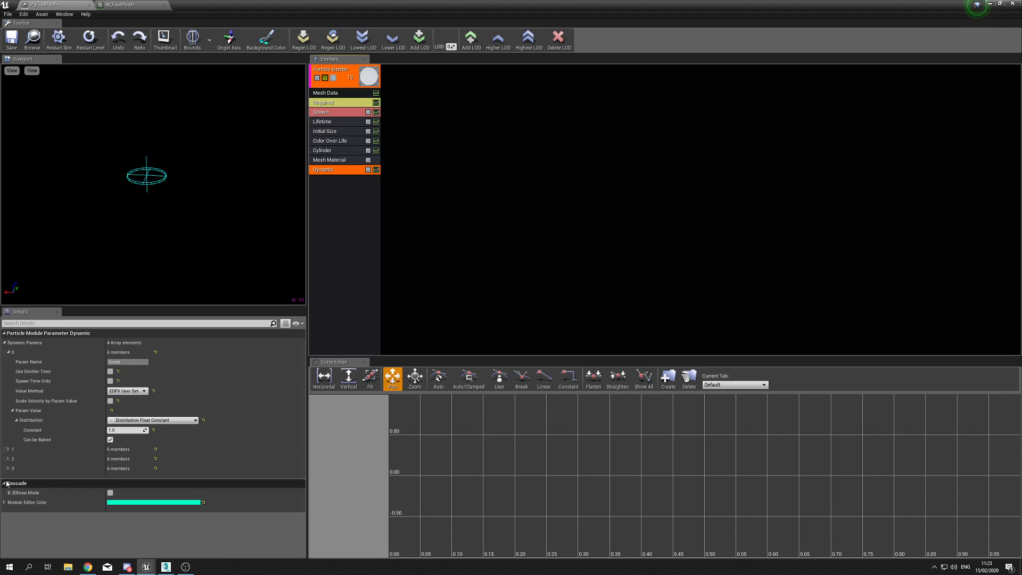
- Expand the remaining dynamic parameters and change the first parameter's value distribution to Distribution Float Constant Curve
click(8, 450)
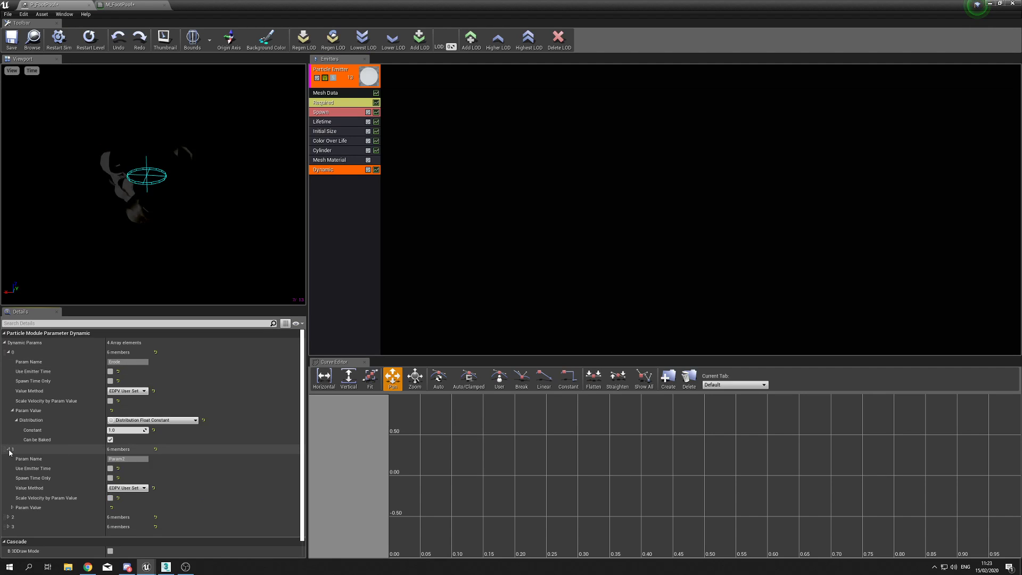
click(8, 517)
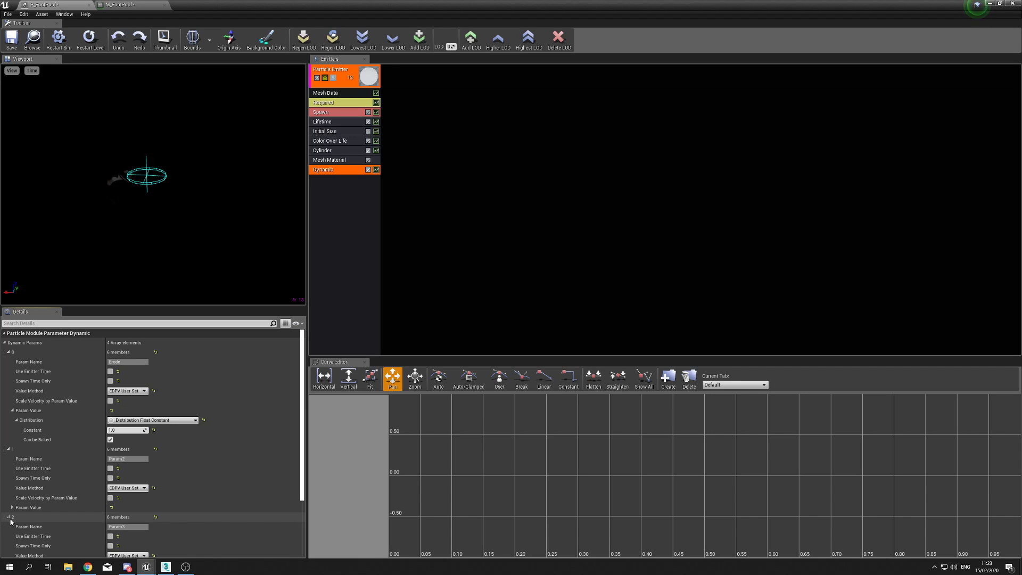
scroll(10, 527, down, 2)
click(9, 534)
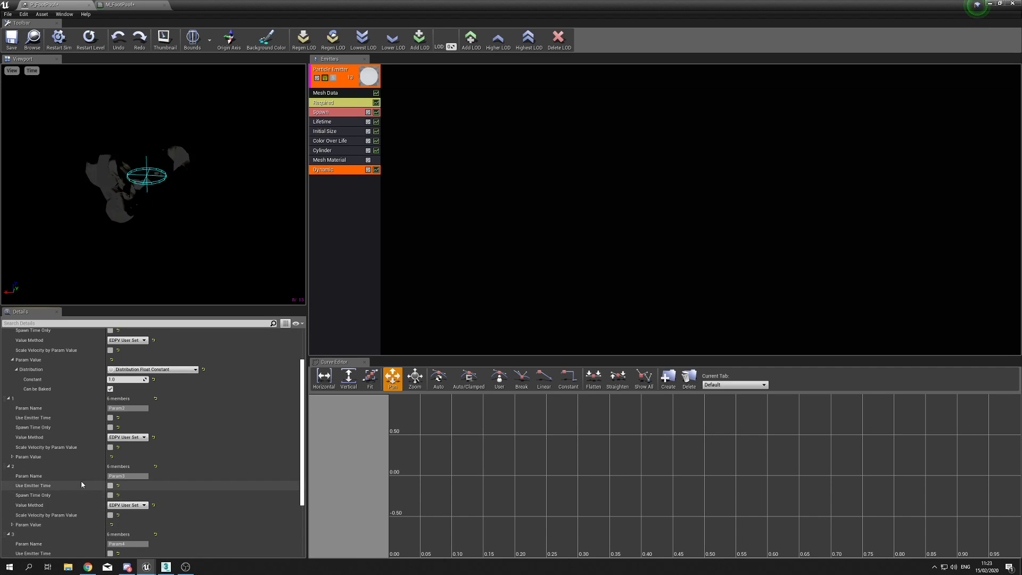
scroll(81, 480, up, 2)
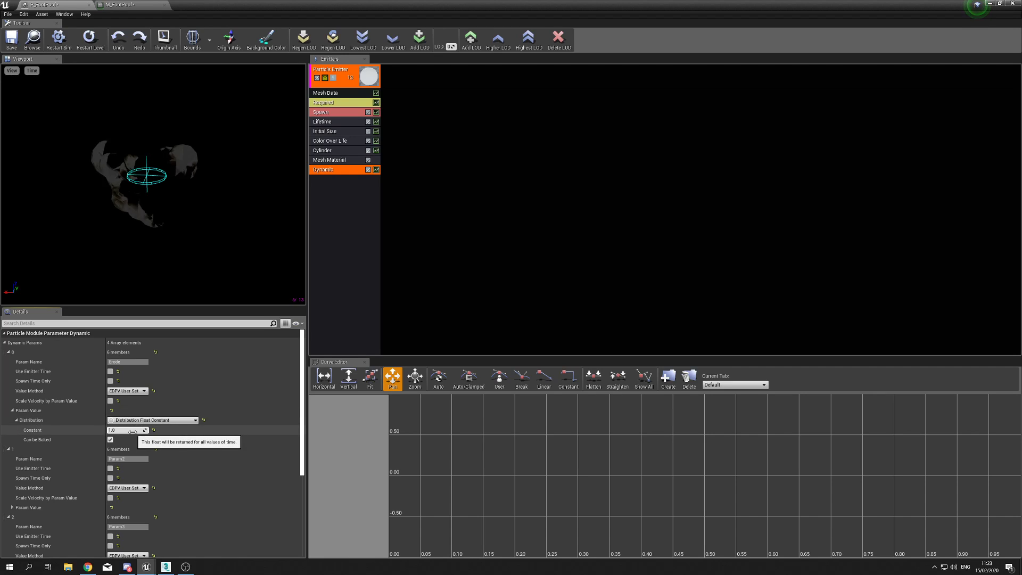
click(154, 420)
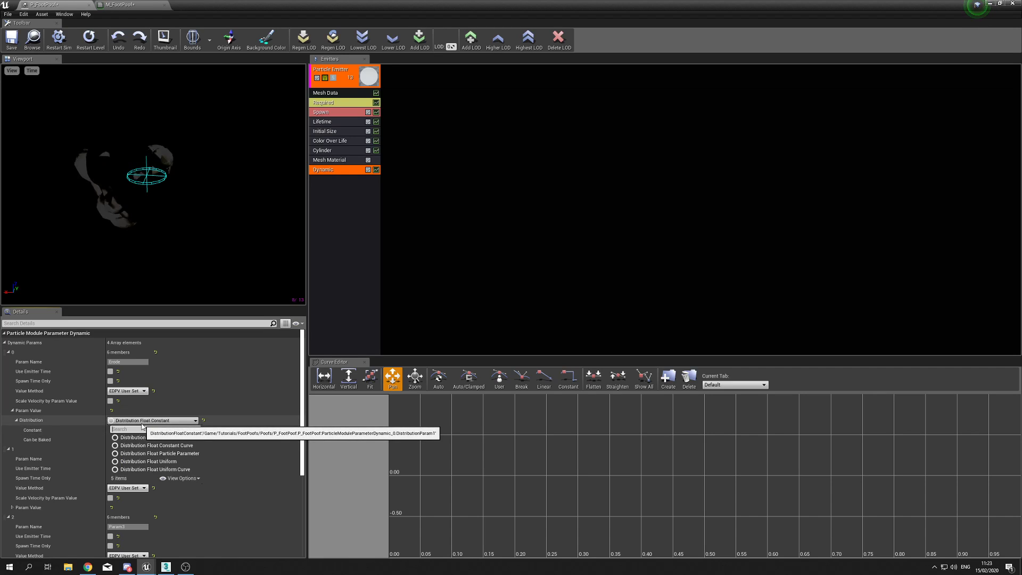
click(163, 449)
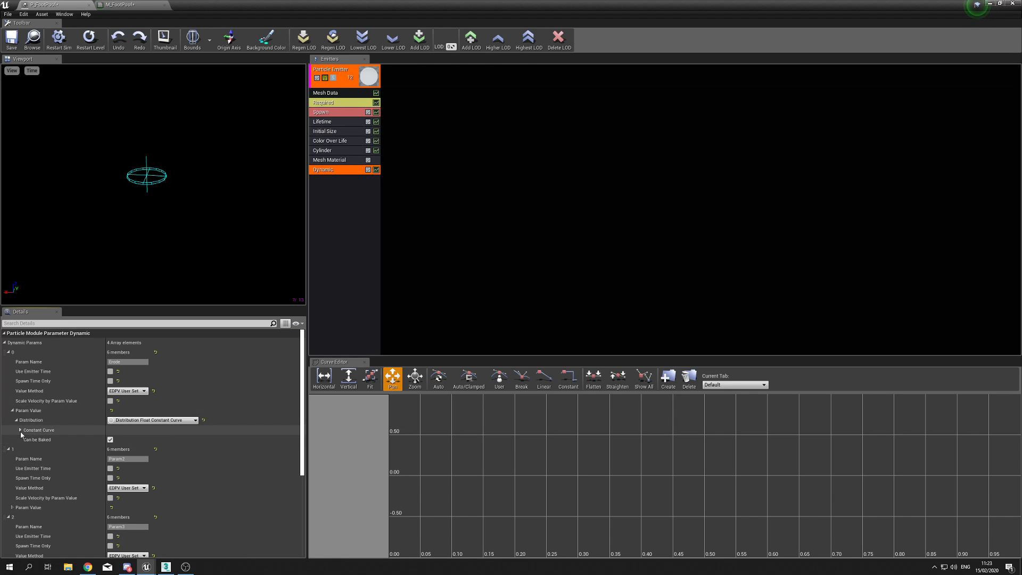
- Add two points to the first parameter's constant curve, with out value 1 on point 0 and in value 1 on point 1
click(20, 430)
click(154, 440)
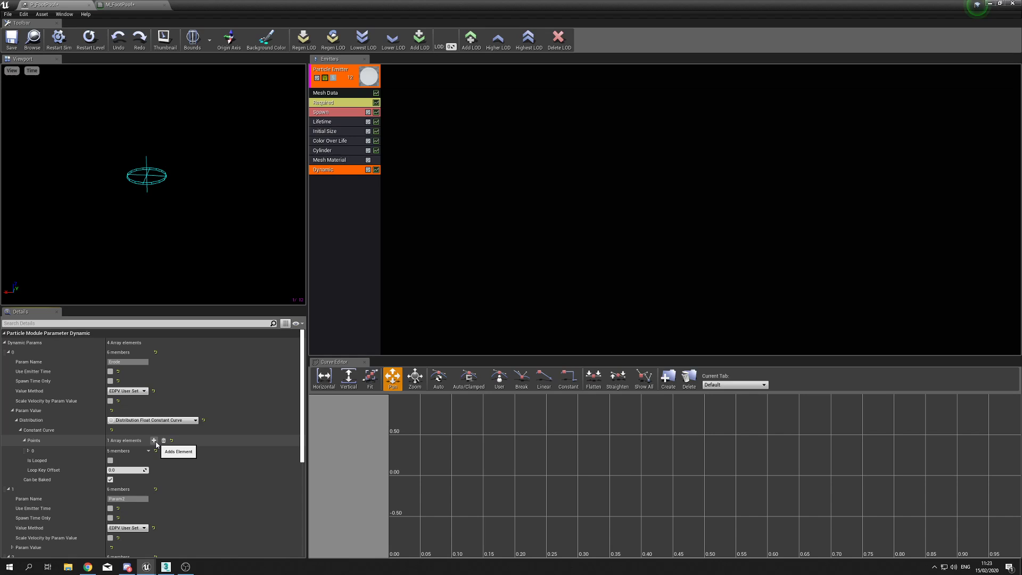
click(153, 440)
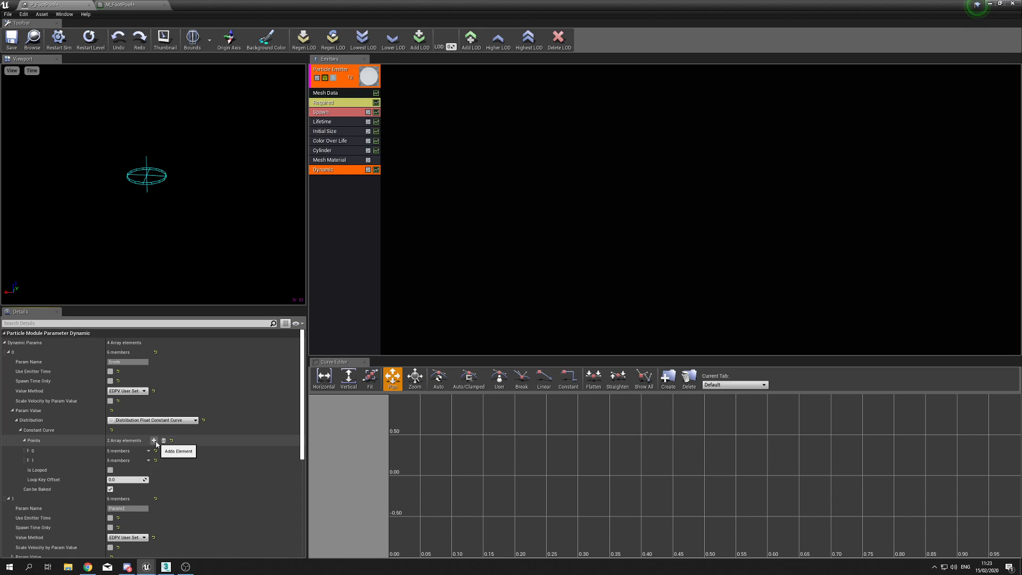
click(28, 450)
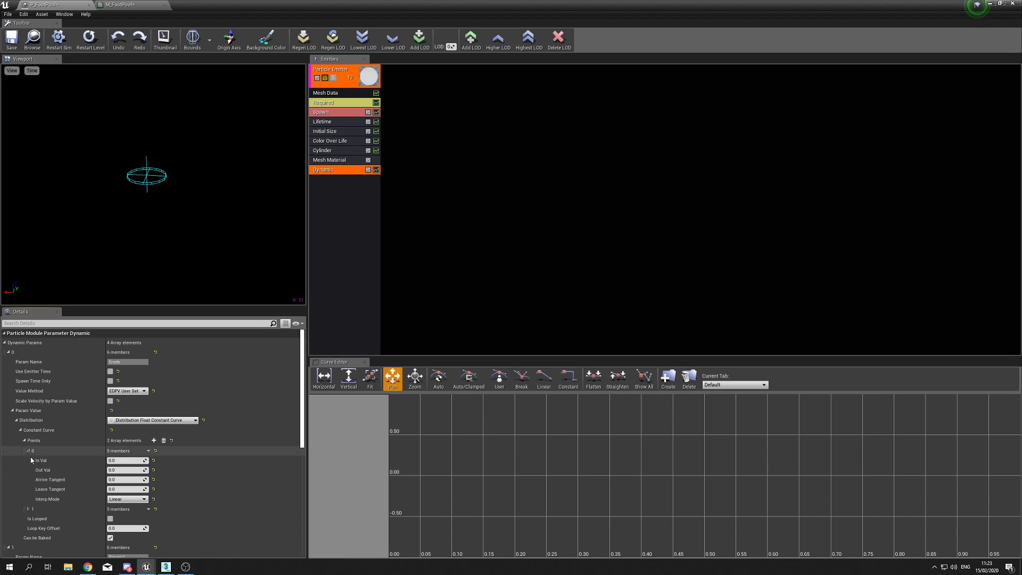
click(28, 509)
scroll(80, 487, down, 1)
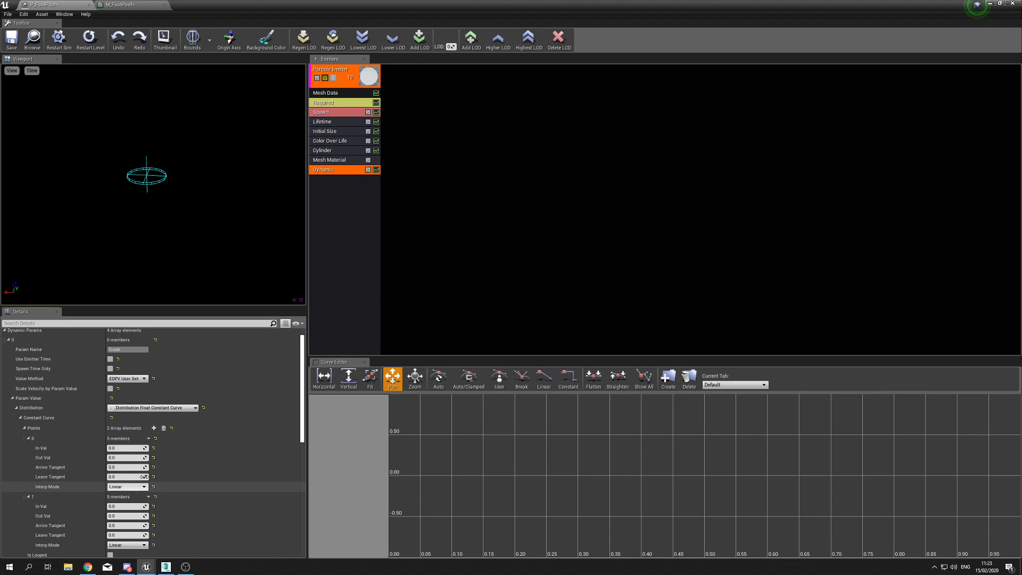
click(127, 458)
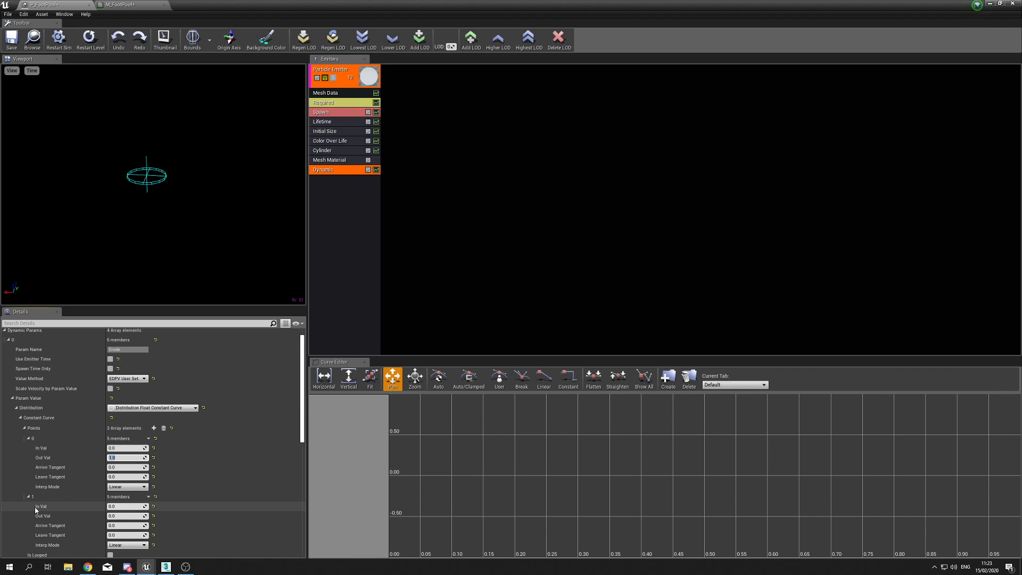
click(120, 506)
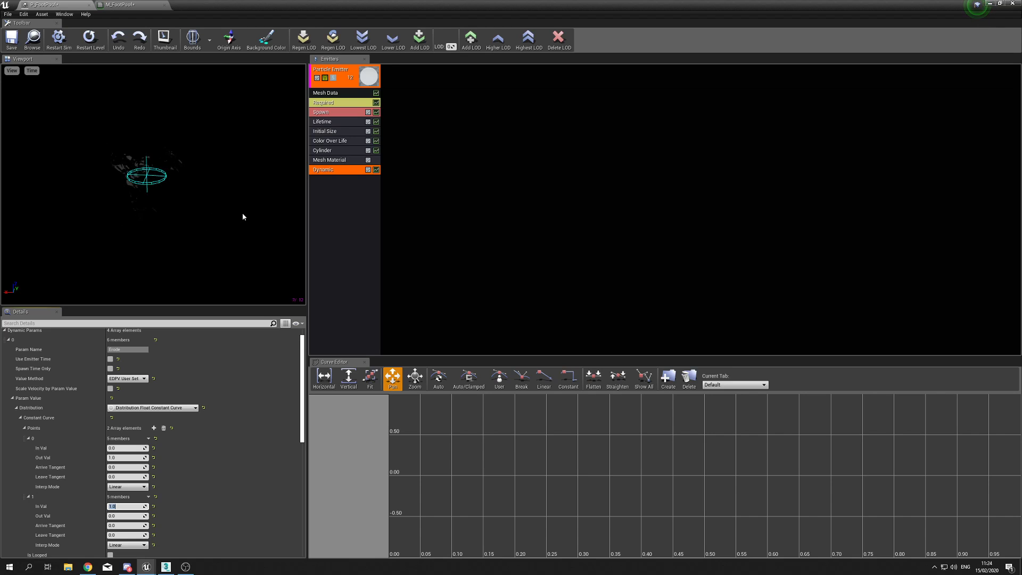
- Add an Init Mesh Rotation module to the emitter and show its settings
right_click(341, 200)
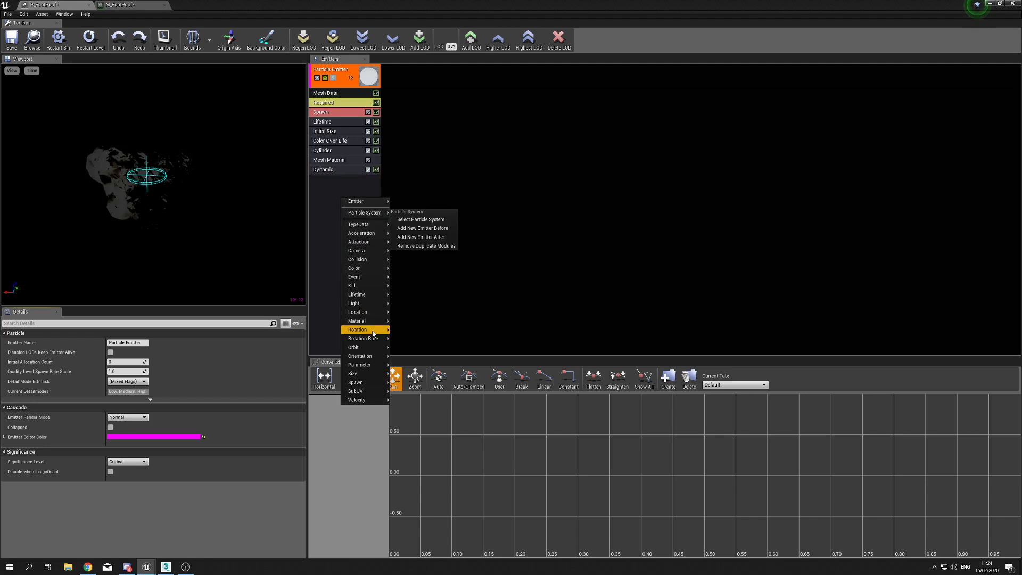
mouse_move(373, 334)
click(407, 330)
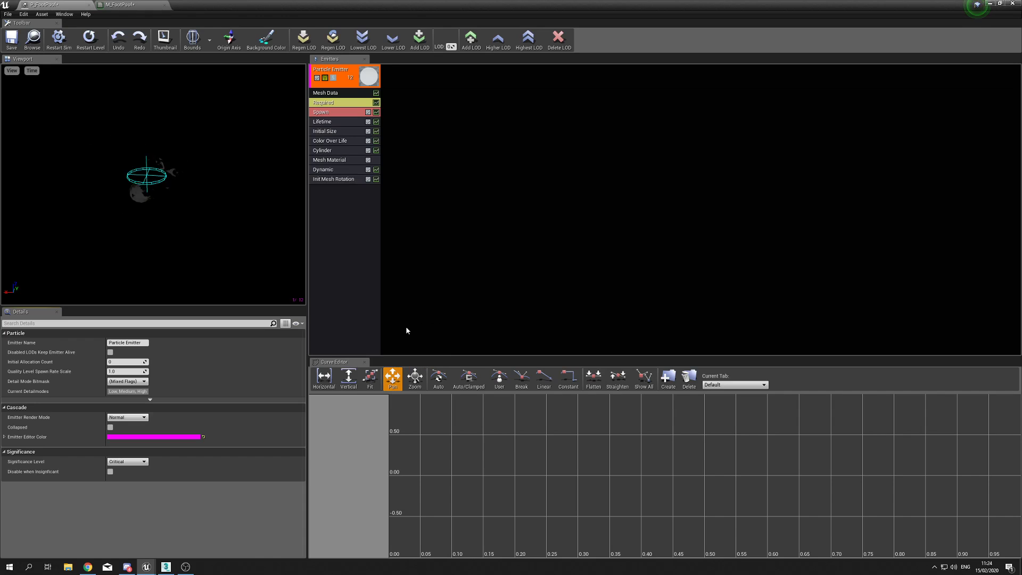
click(322, 179)
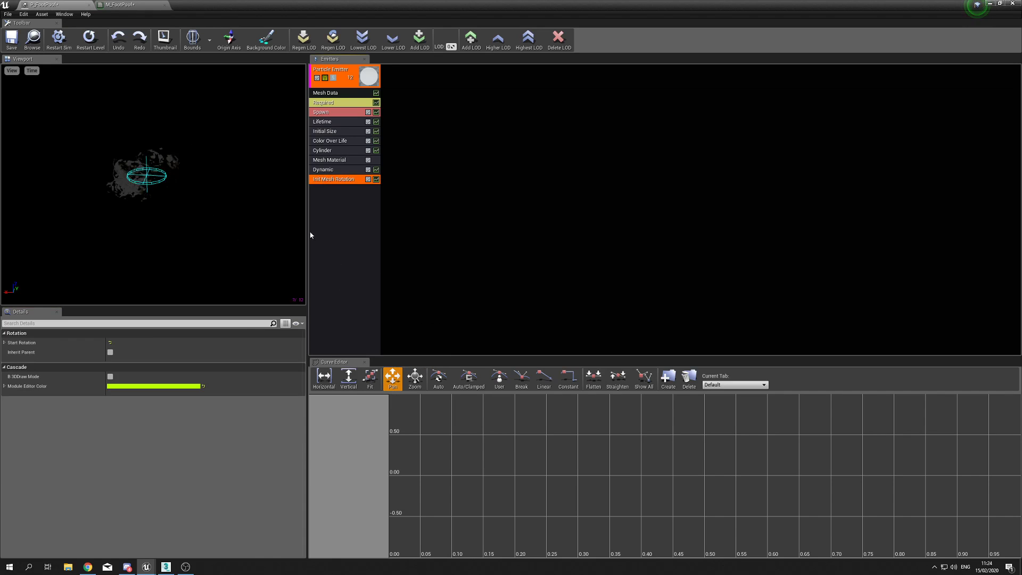
- Expand the start rotation distribution of the Init Mesh Rotation module and view the effect beside the character in the level
click(5, 343)
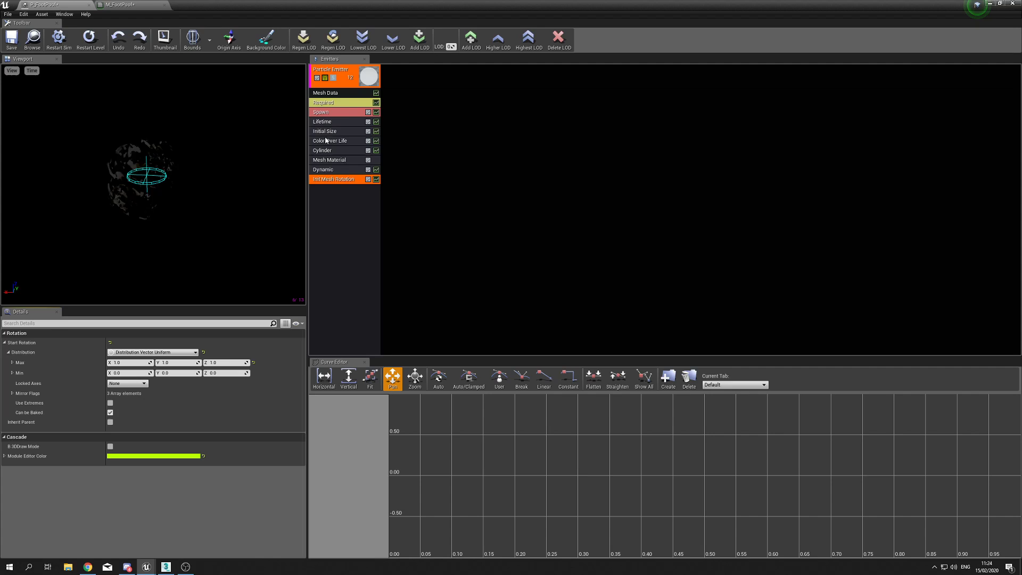
drag(432, 10, 755, 177)
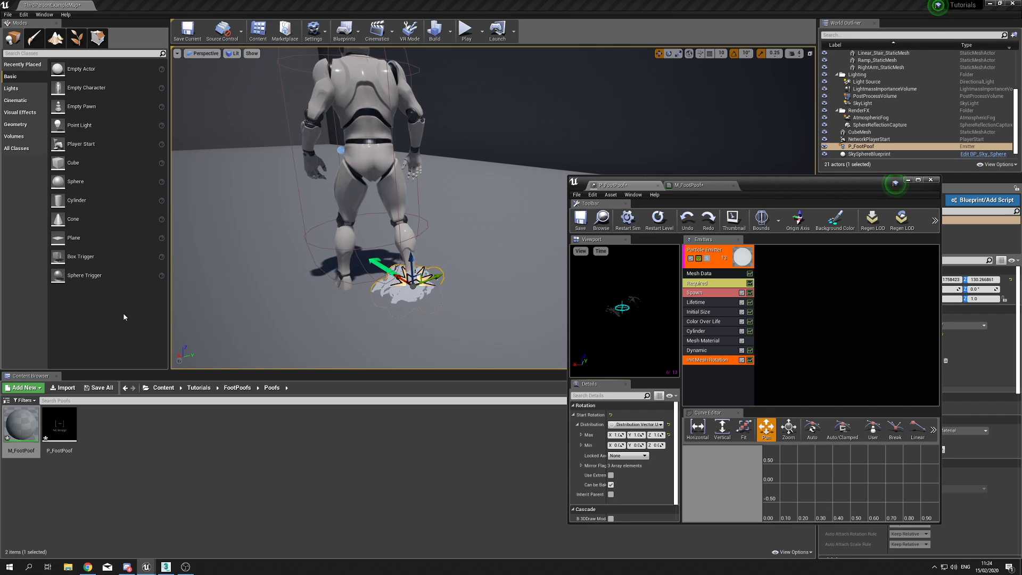
- Set the Spawn module's constant rate to 0
click(709, 294)
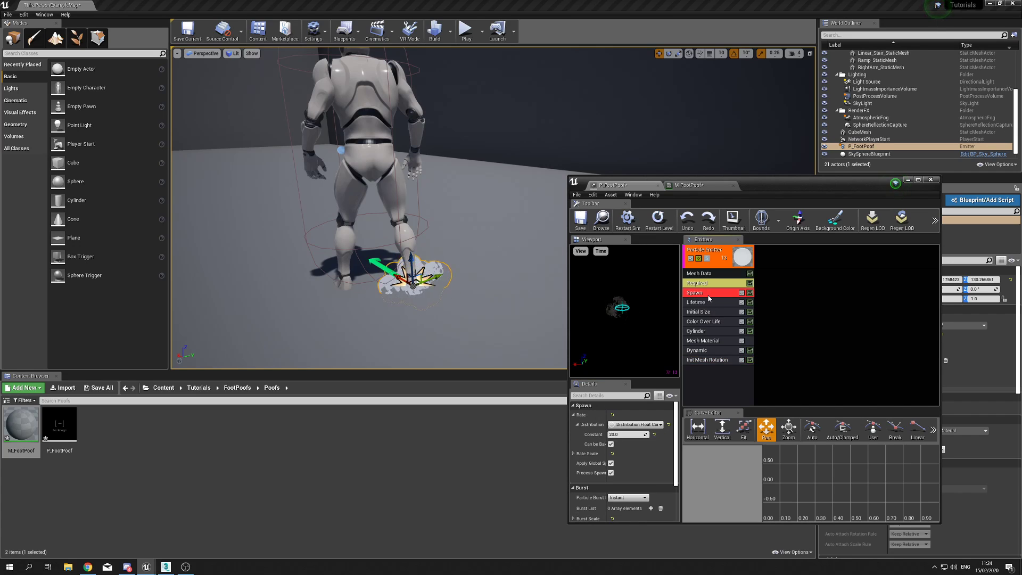
double_click(767, 187)
click(124, 362)
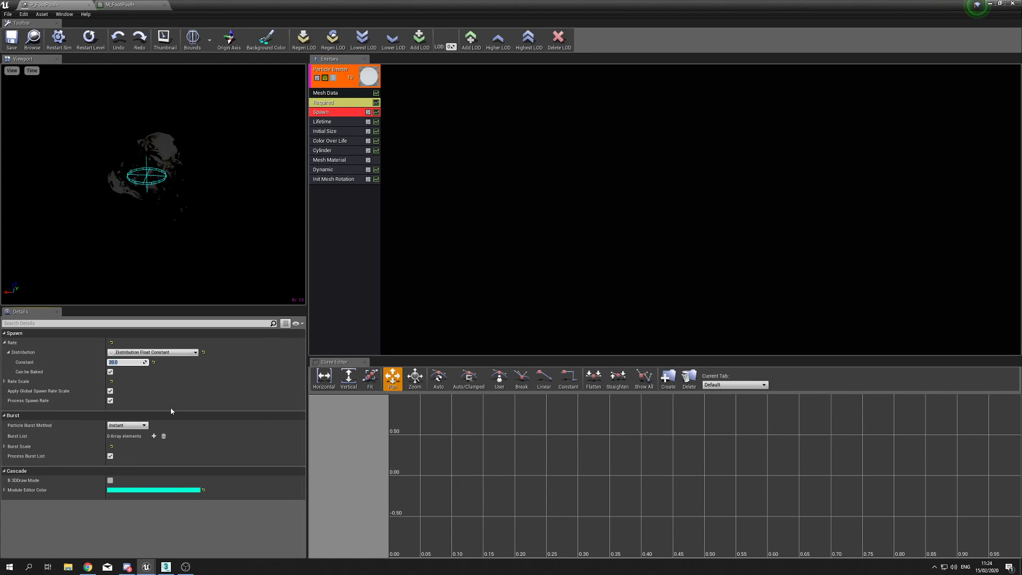
text(0)
key(Return)
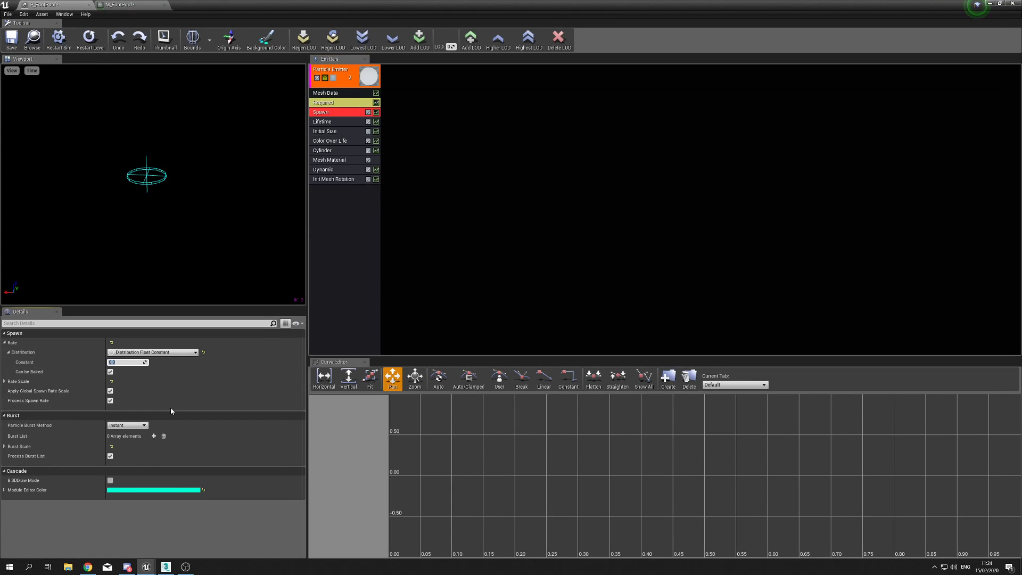
- Add an entry to the Spawn module's burst list and set its particle count
click(154, 436)
click(8, 447)
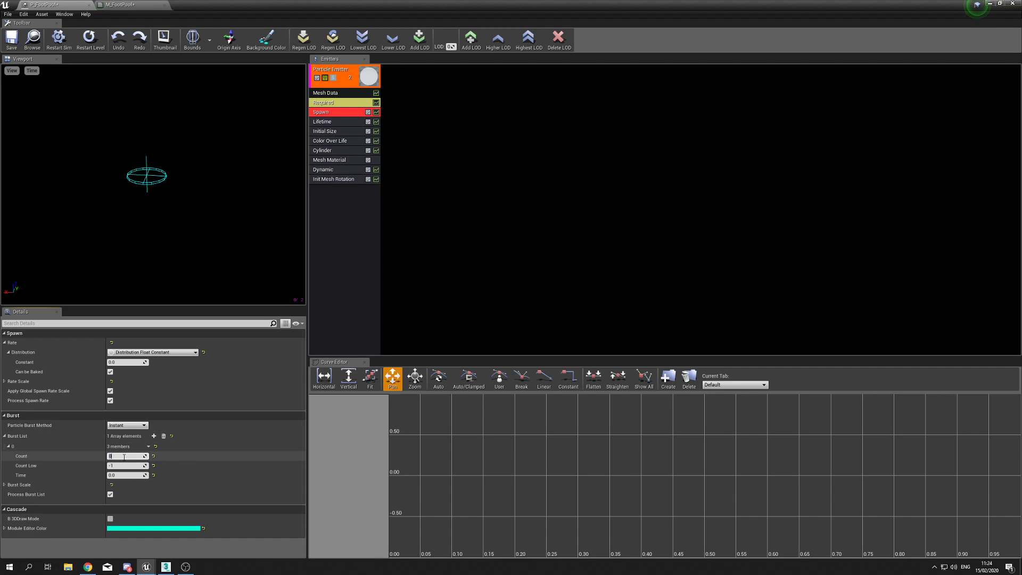
key(Return)
- Set the Cylinder module's velocity scale constant to 10 and show the level in game view without editor overlays
drag(349, 4, 783, 151)
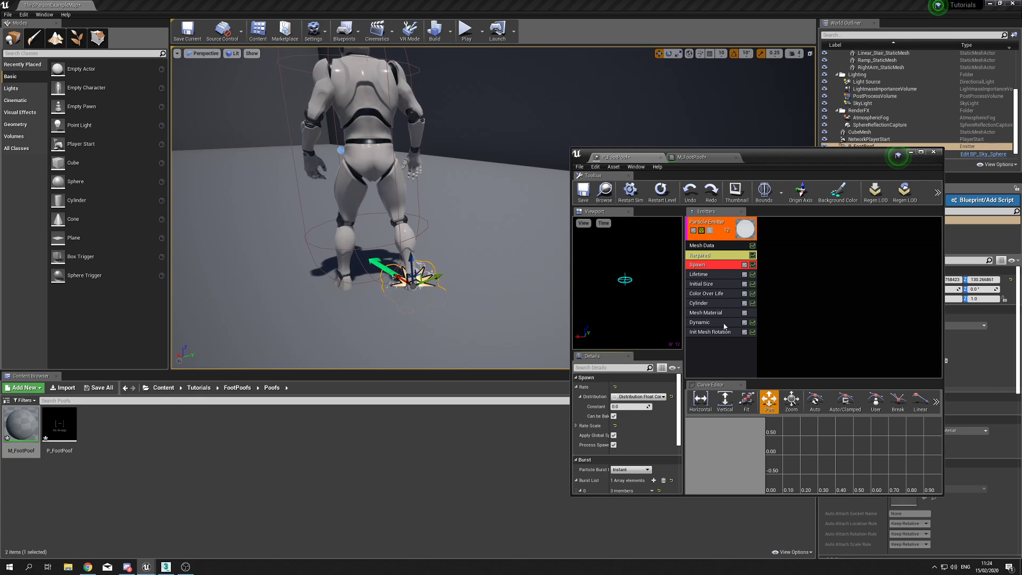
click(698, 304)
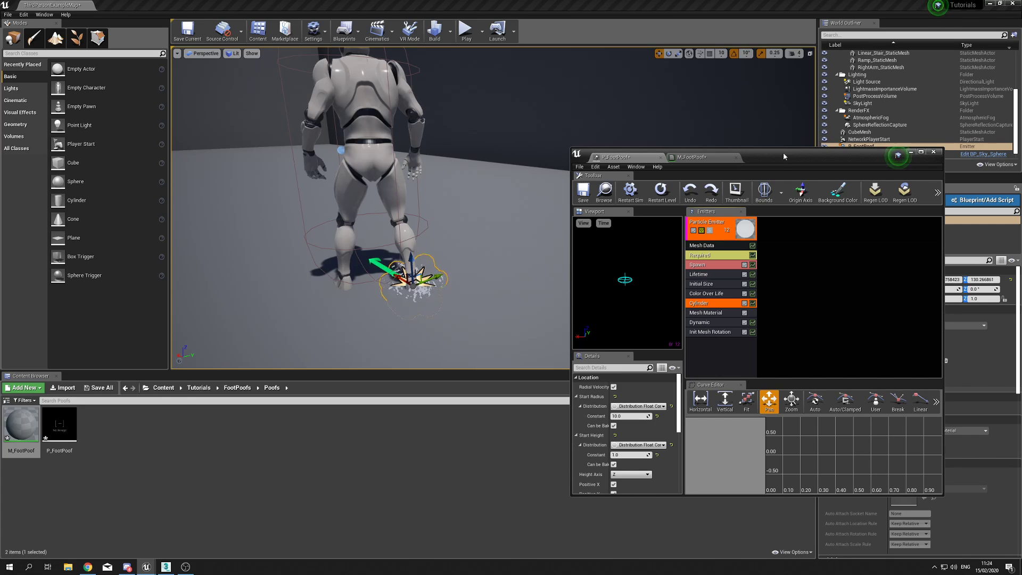
drag(784, 156, 775, 137)
scroll(621, 415, down, 5)
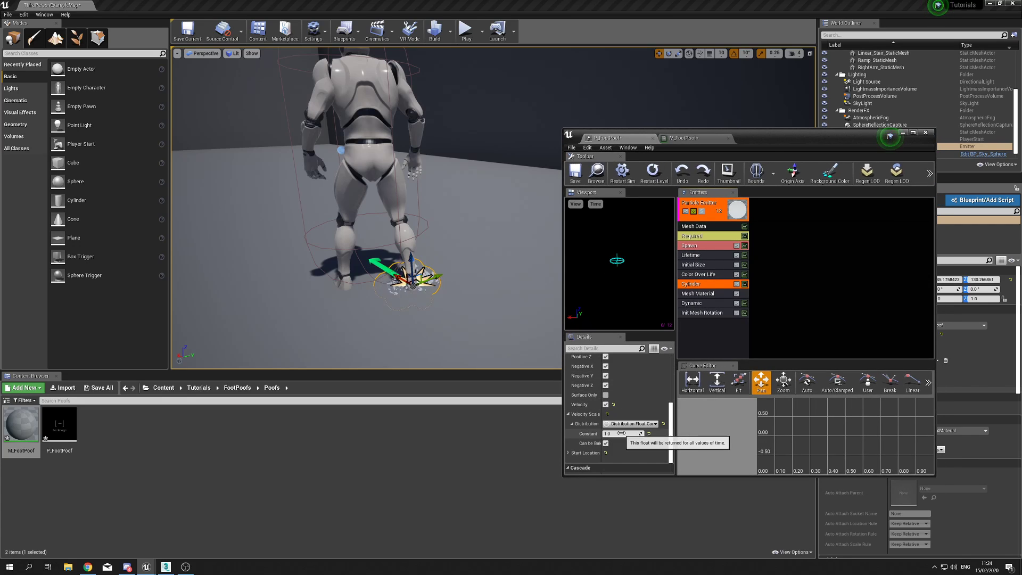
click(621, 433)
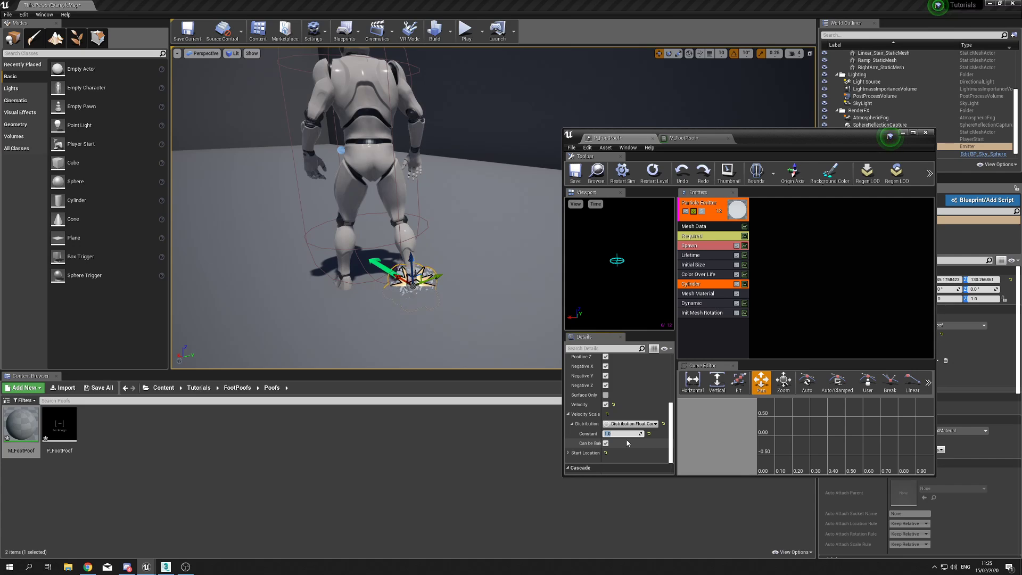
text(10)
key(Return)
right_drag(368, 294, 365, 278)
key(g)
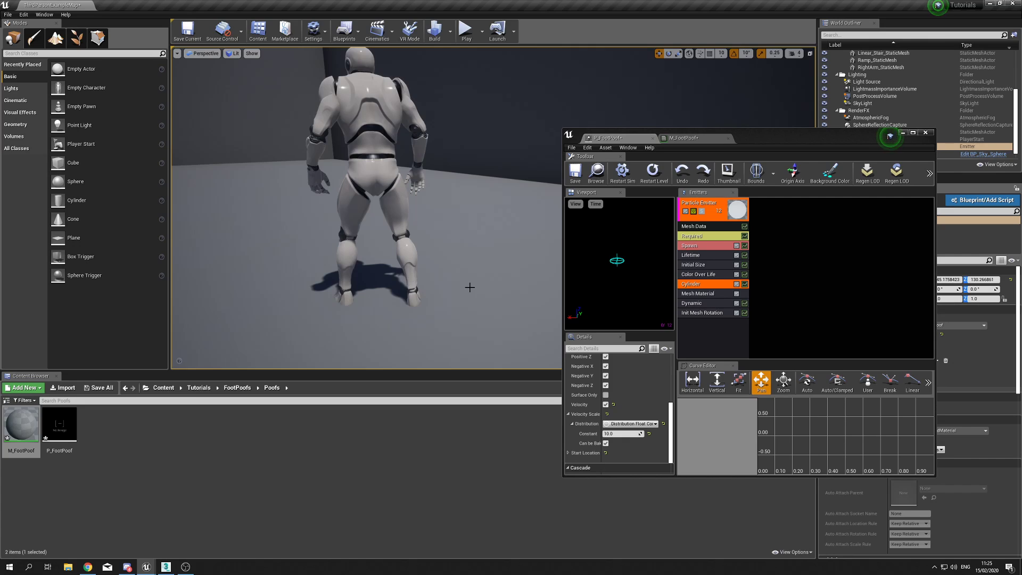
- Add a Drag module to the emitter and set its constant drag coefficient to 4.0 after trying lower values
right_click(712, 337)
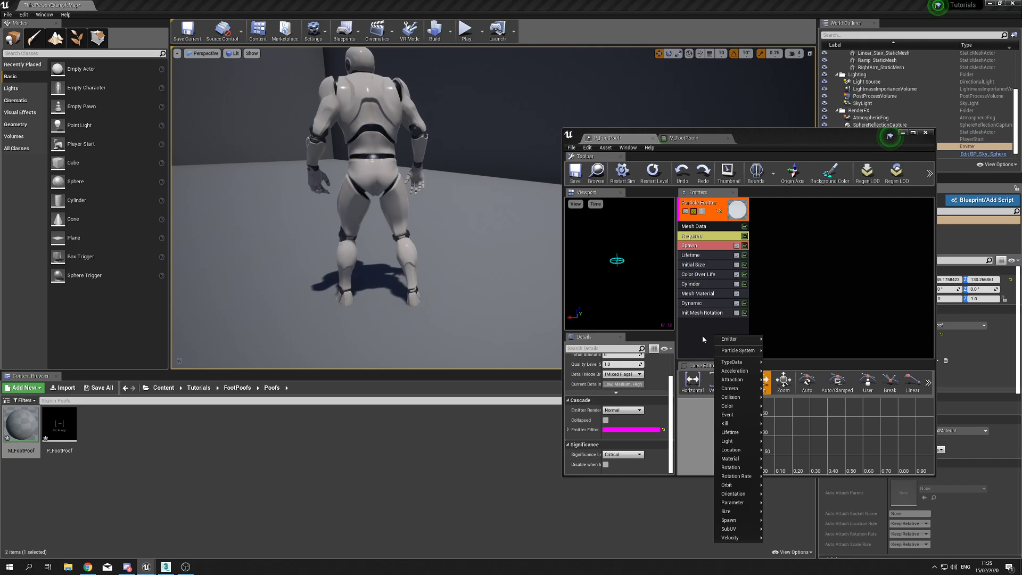
mouse_move(725, 383)
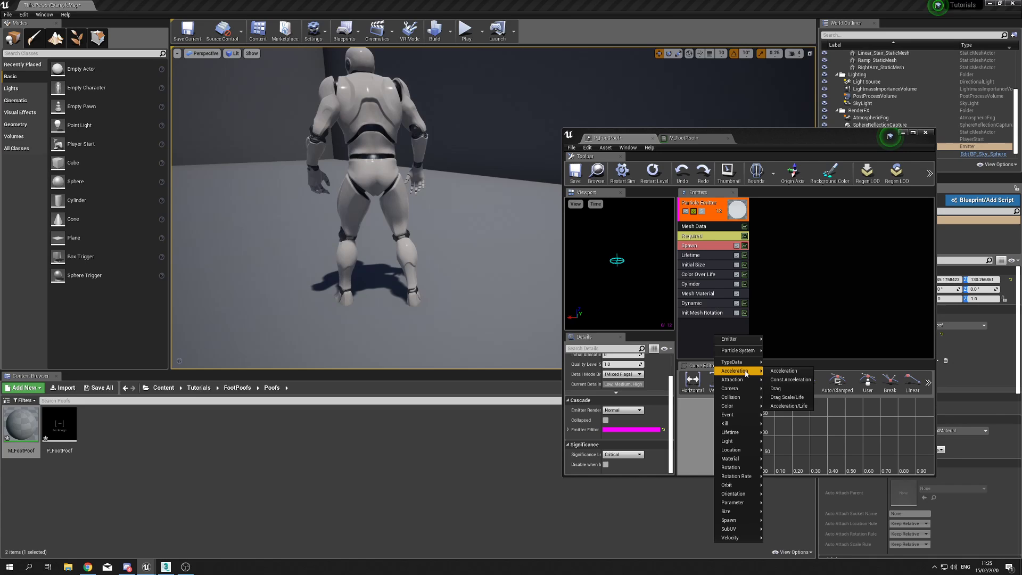
click(803, 394)
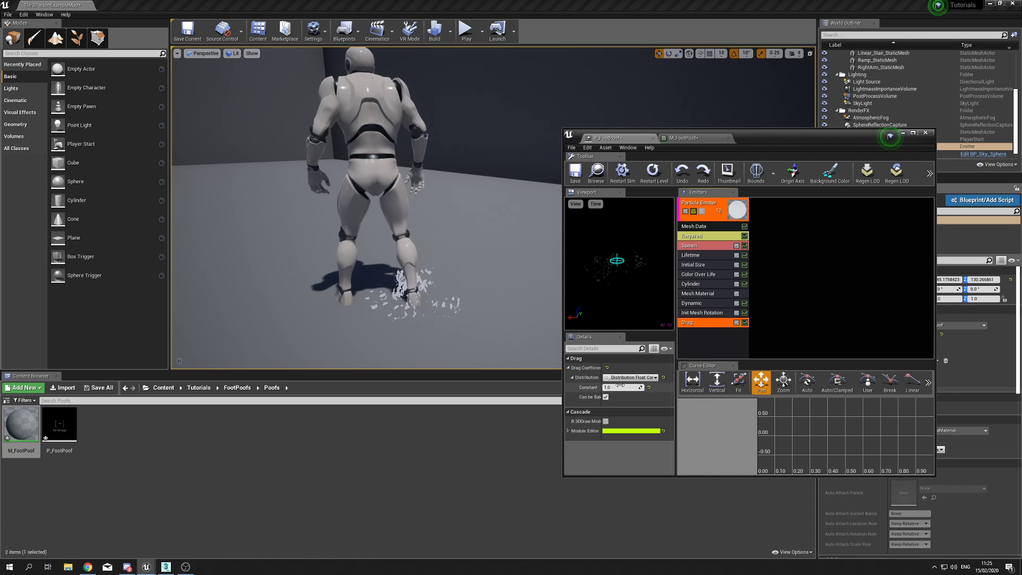
click(621, 387)
text(2.0)
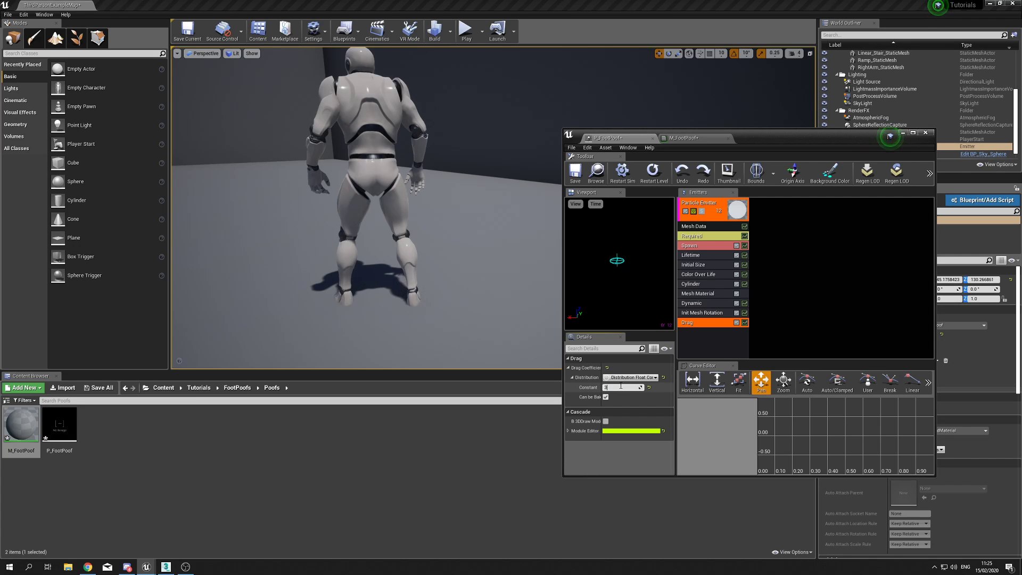
text(3.0)
key(Return)
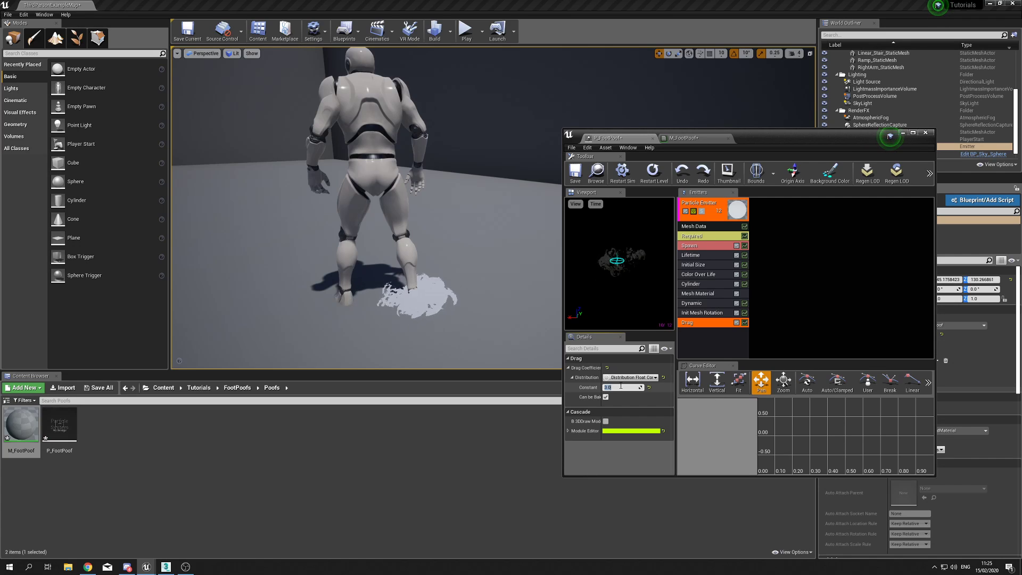
text(3.5)
key(Return)
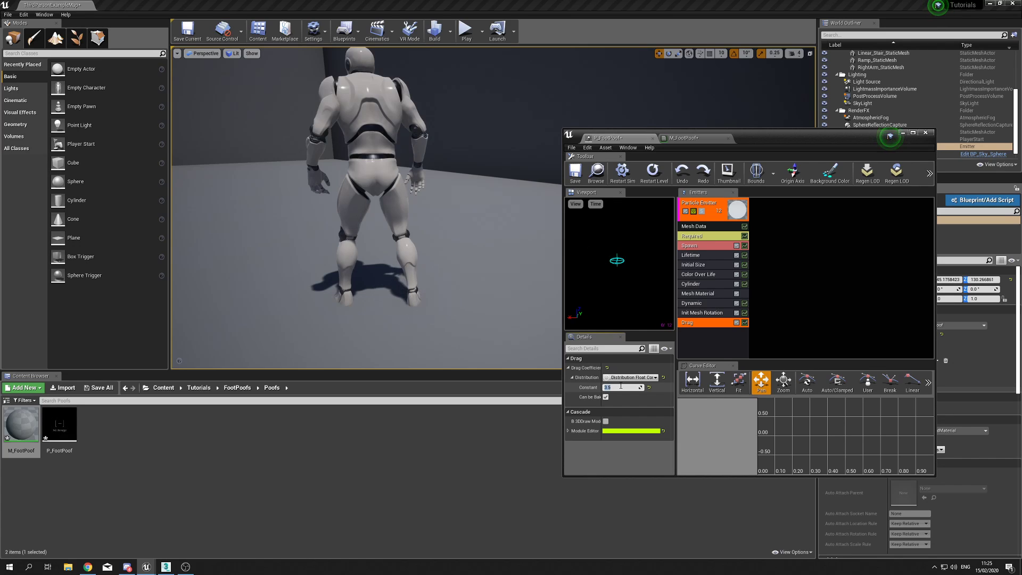
text(4.0)
key(Return)
- Add a Const Acceleration module to the emitter and set its Z acceleration
right_click(722, 334)
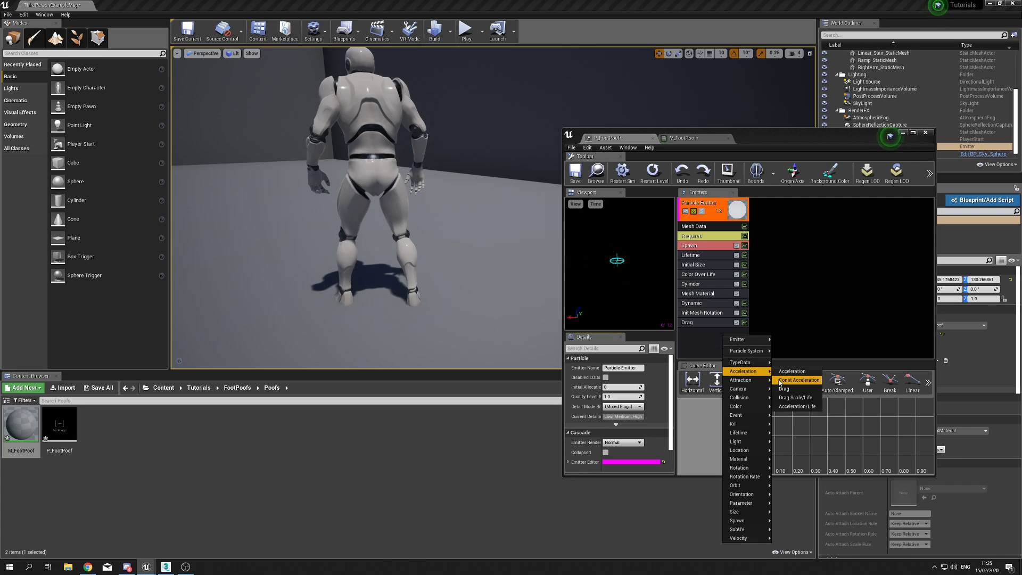
click(798, 380)
click(708, 333)
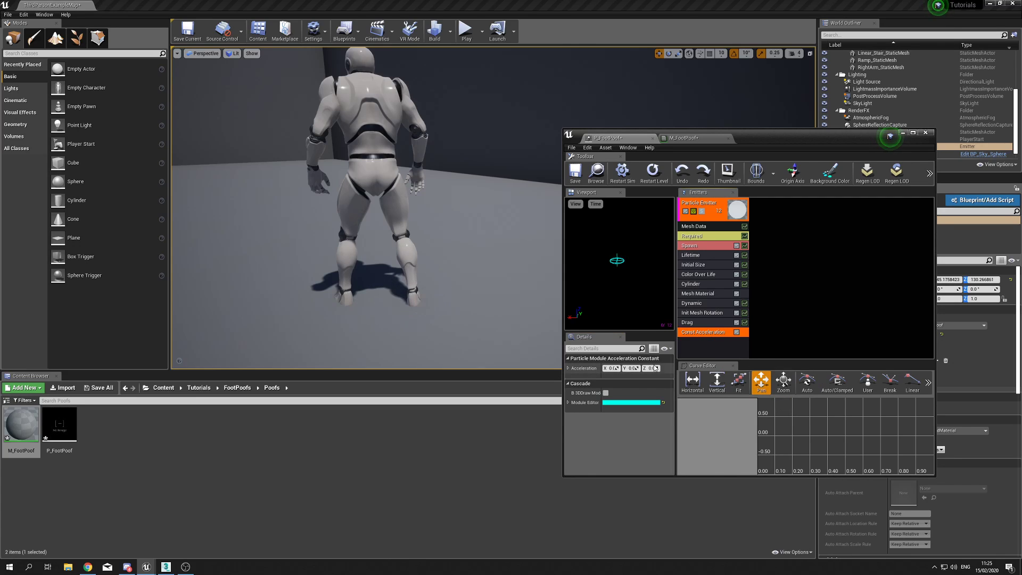
click(652, 368)
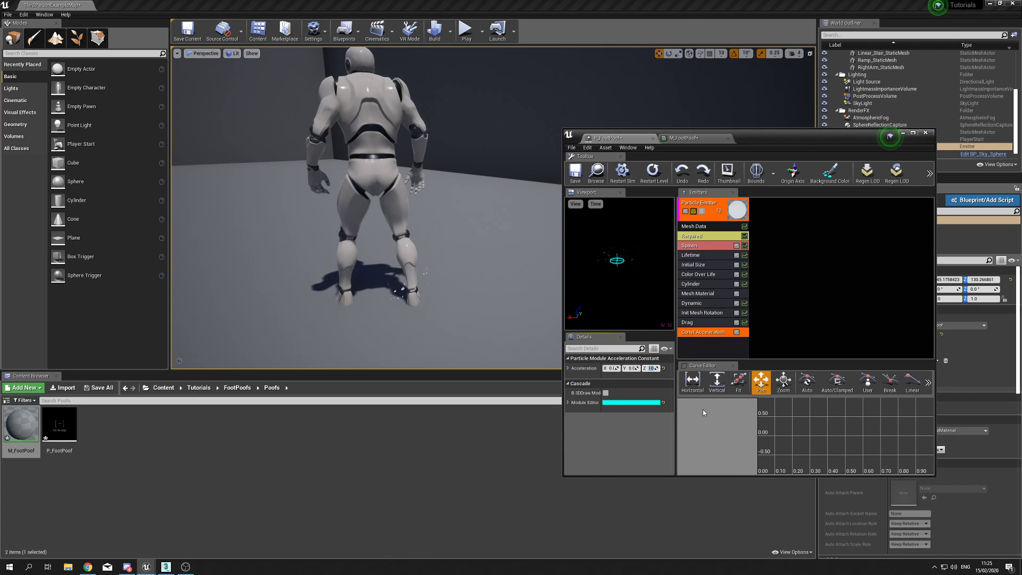
- Delete the Color Over Life module from the particle emitter
click(699, 274)
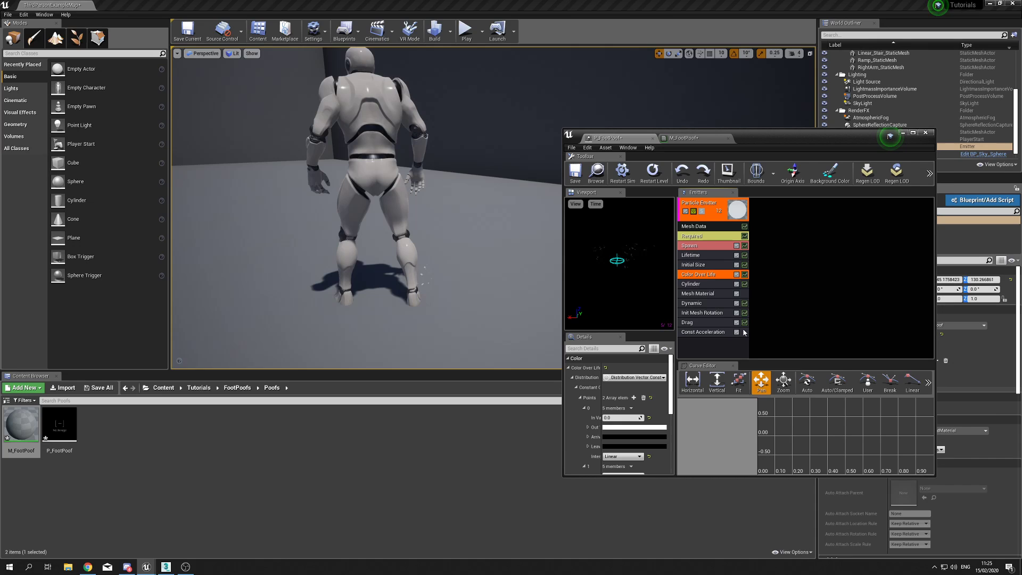
drag(763, 135, 754, 1)
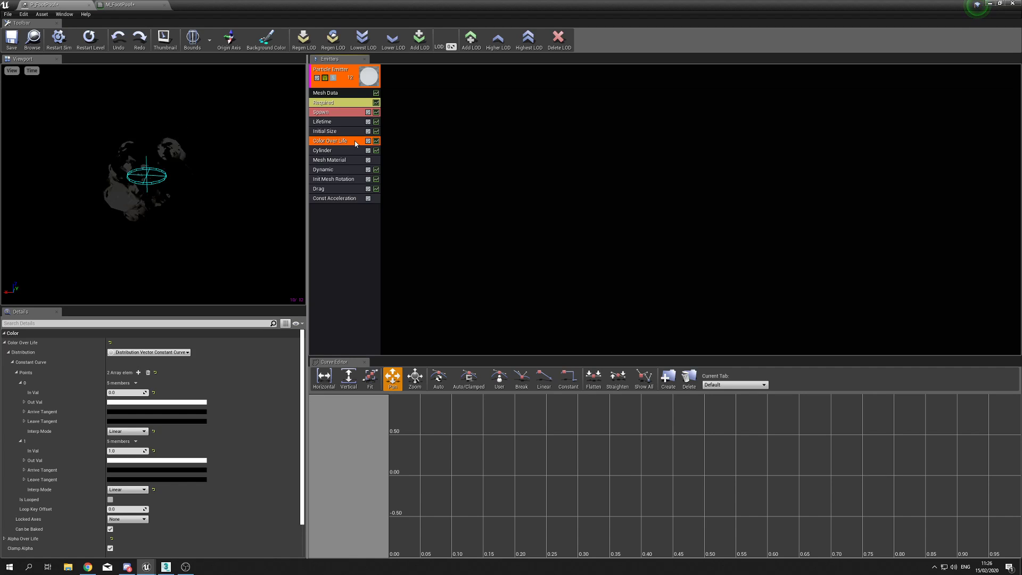
key(Delete)
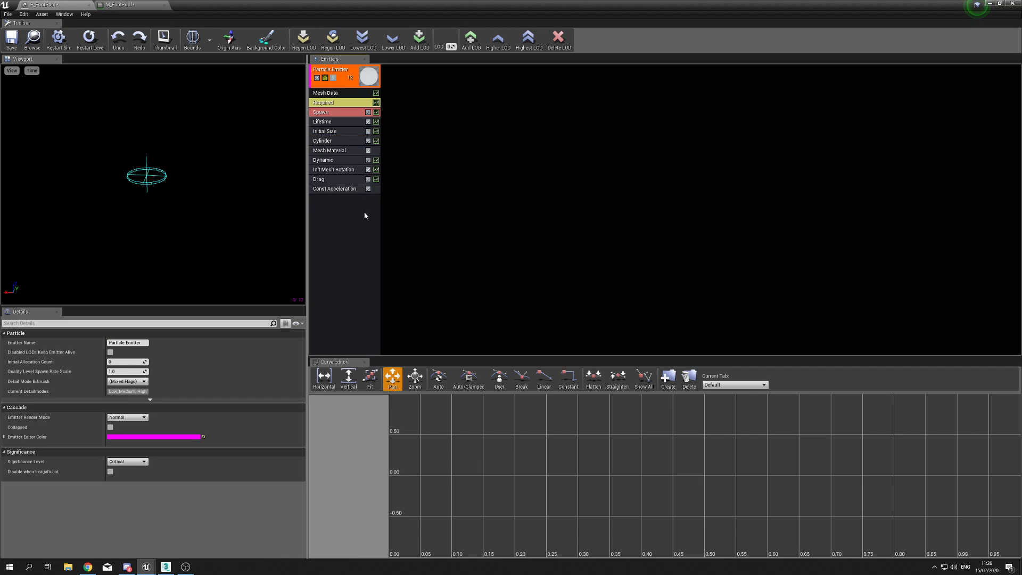
- Add an Initial Color module and set its constant start color to pale cream, hex sRGB FFEFC8FF
right_click(341, 233)
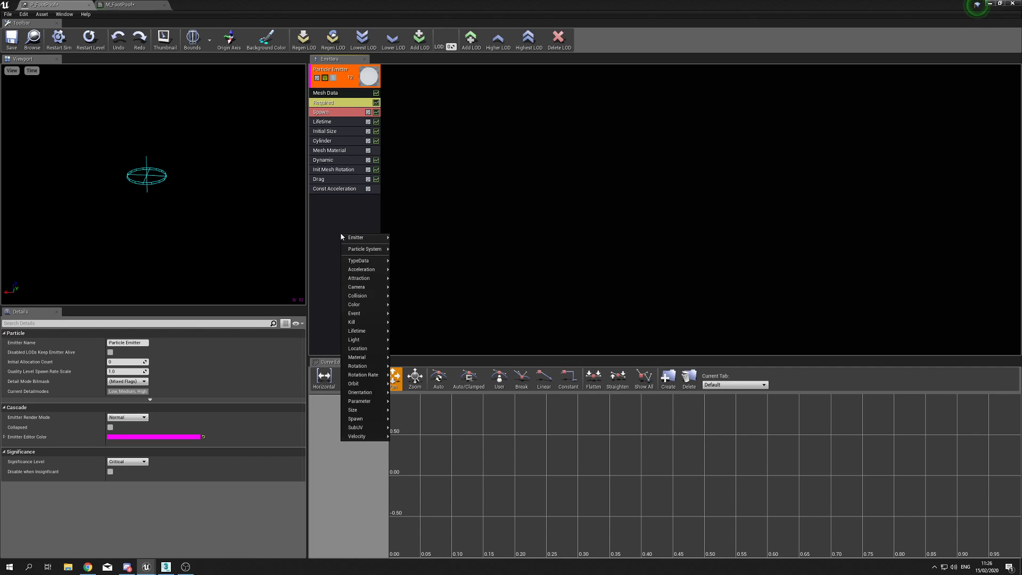
mouse_move(367, 306)
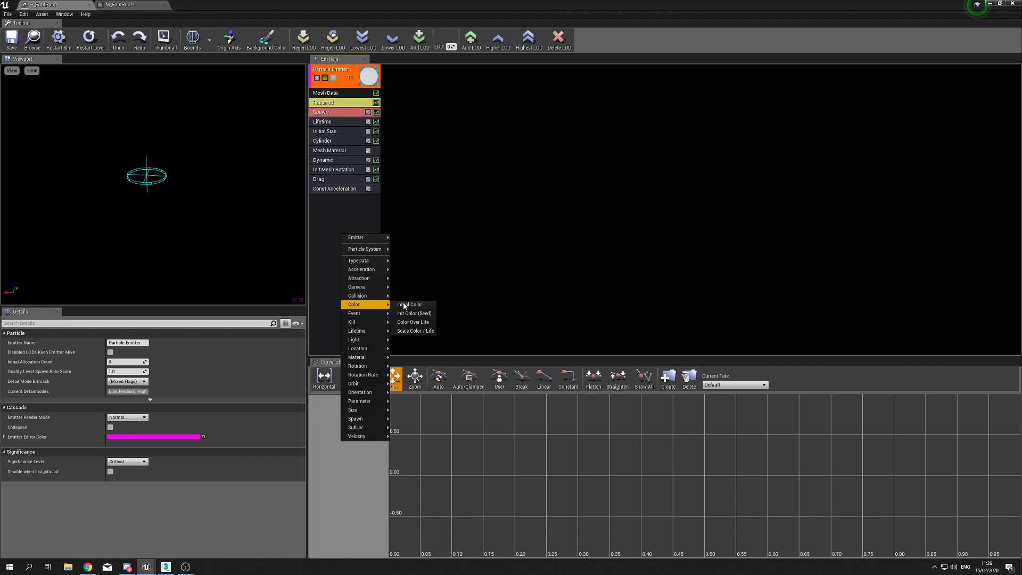
click(411, 313)
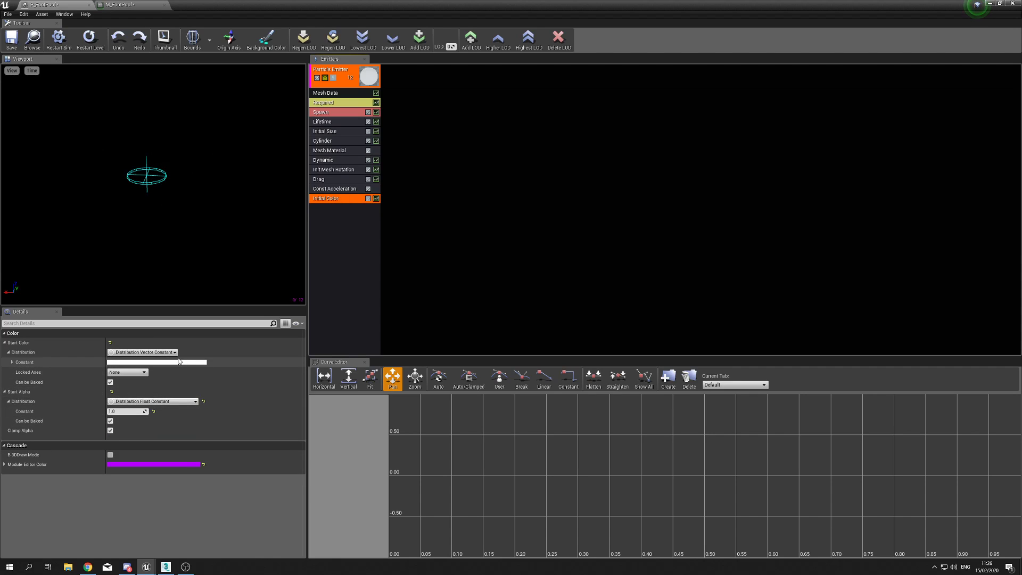
click(169, 363)
drag(253, 410, 245, 423)
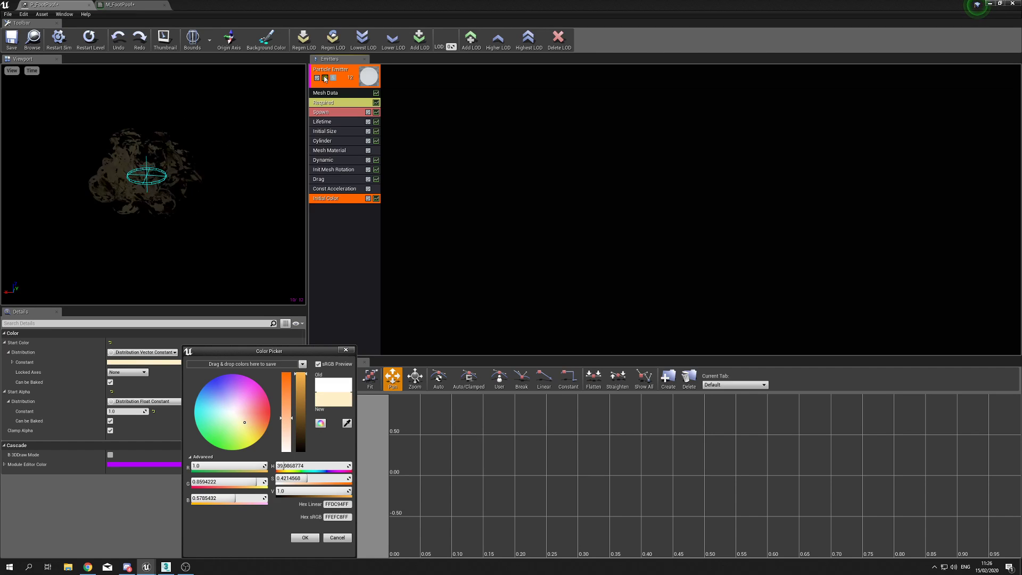
click(304, 538)
- Check the cream start color against the level and reopen its color picker, keeping the same color
drag(504, 4, 731, 160)
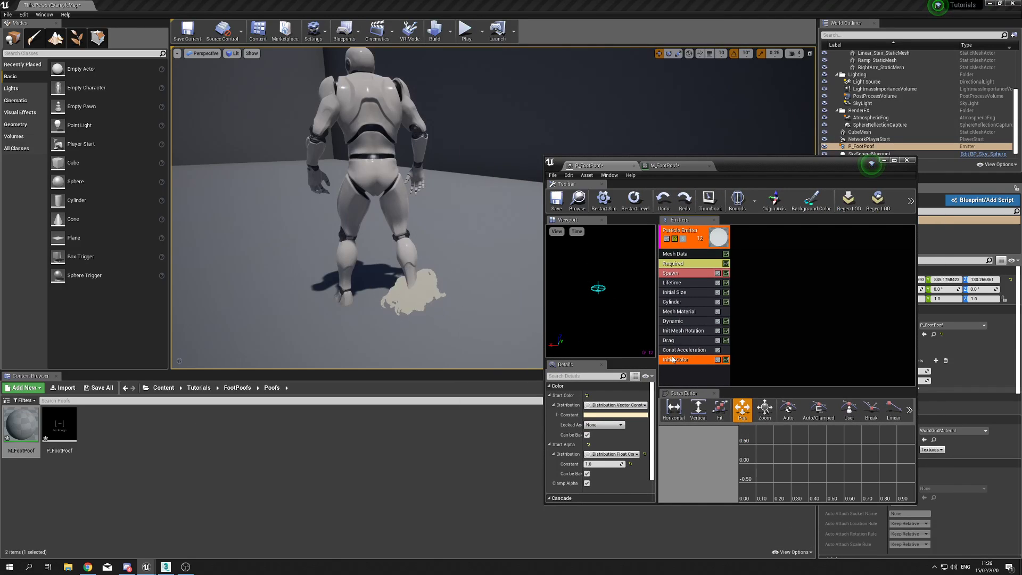
click(639, 416)
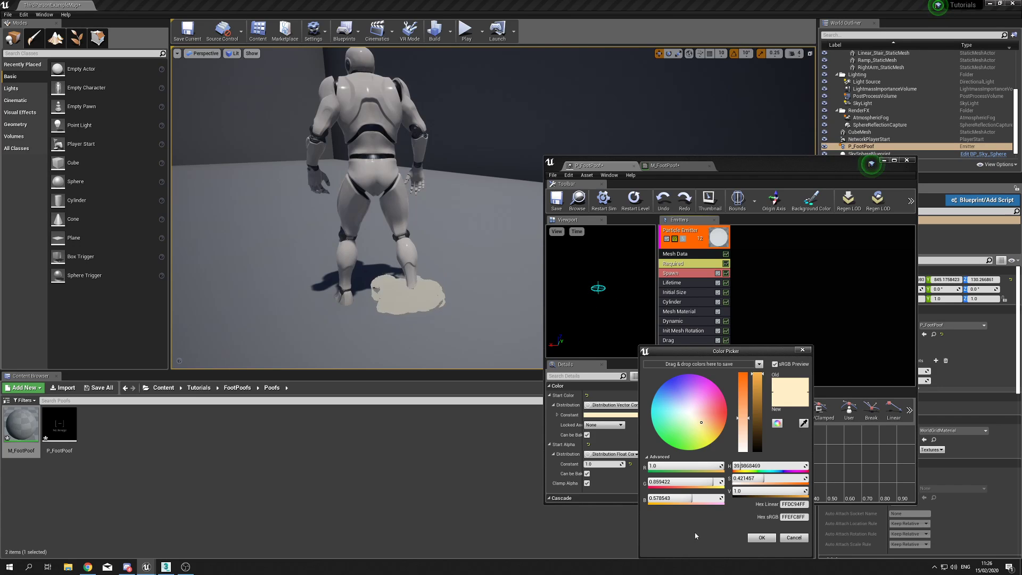
click(761, 538)
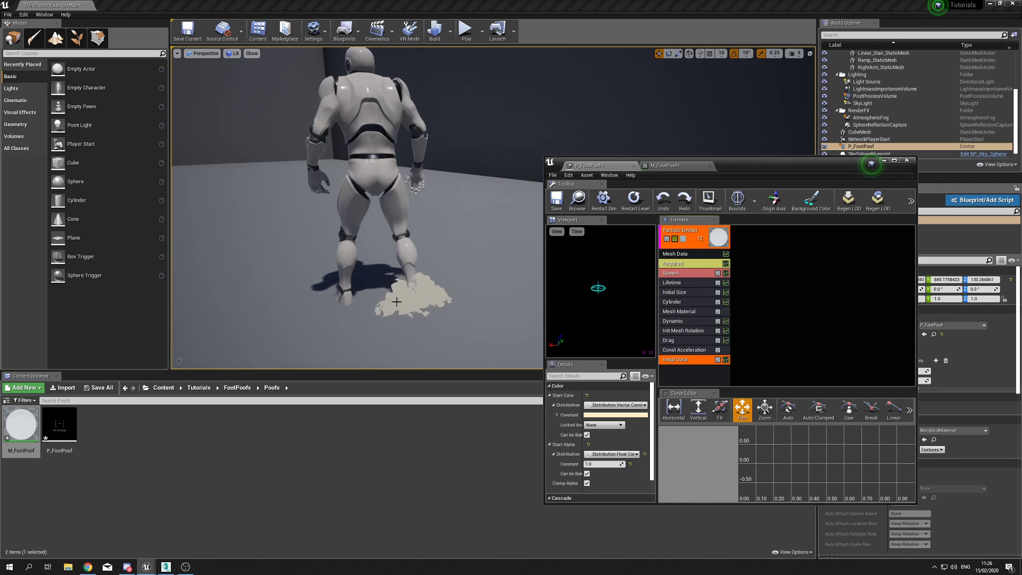
- Save the P_FootPoof particle system and the M_FootPoof material
click(577, 200)
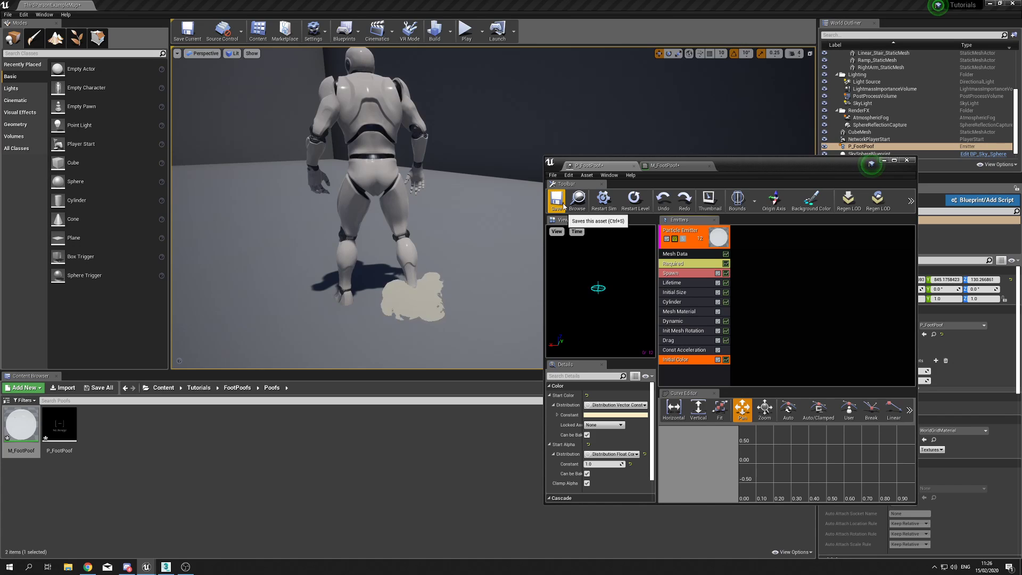
click(663, 165)
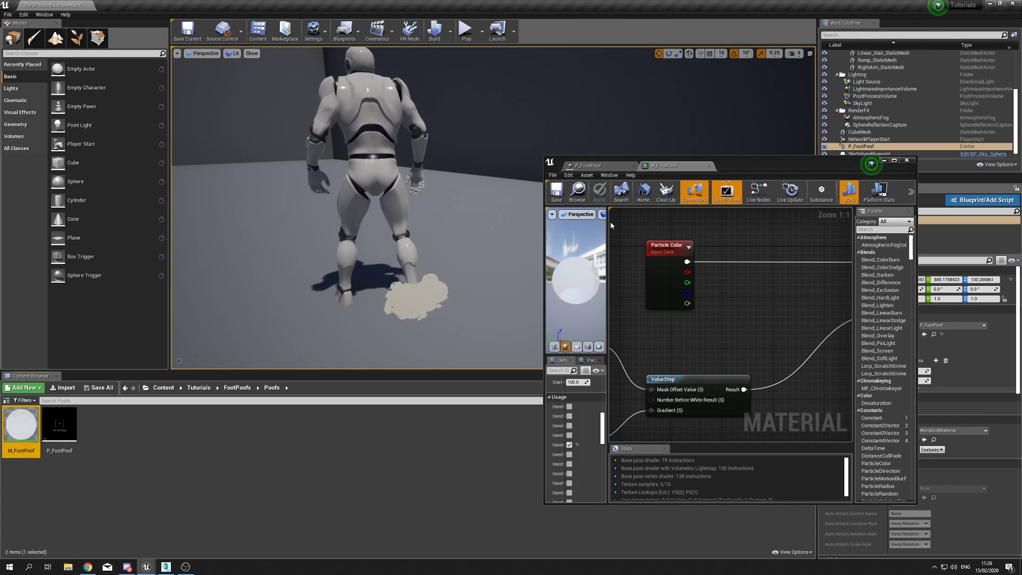
click(594, 166)
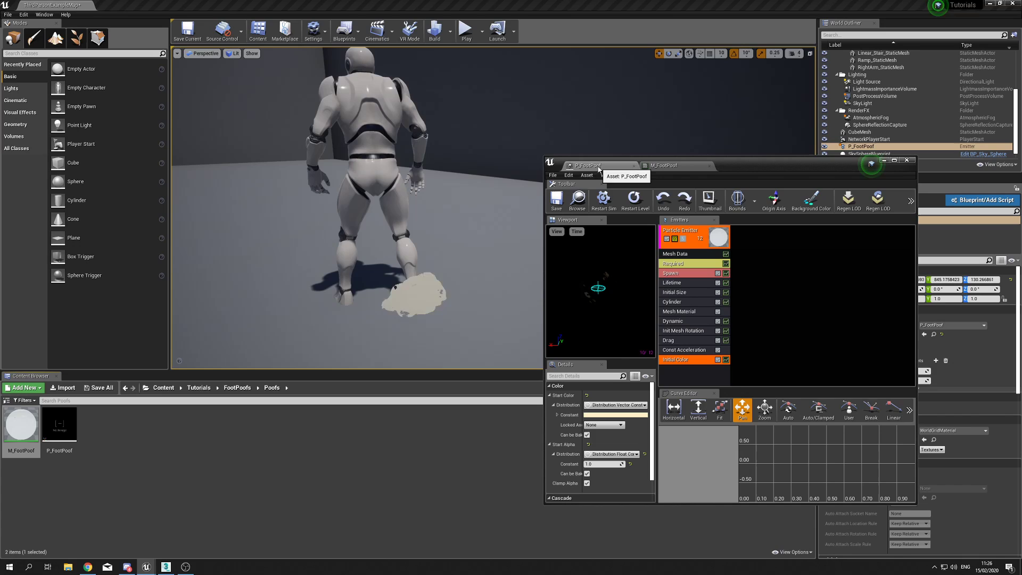
- Open the ThirdPersonRun animation by way of the level character's SK_Mannequin skeletal mesh
click(884, 161)
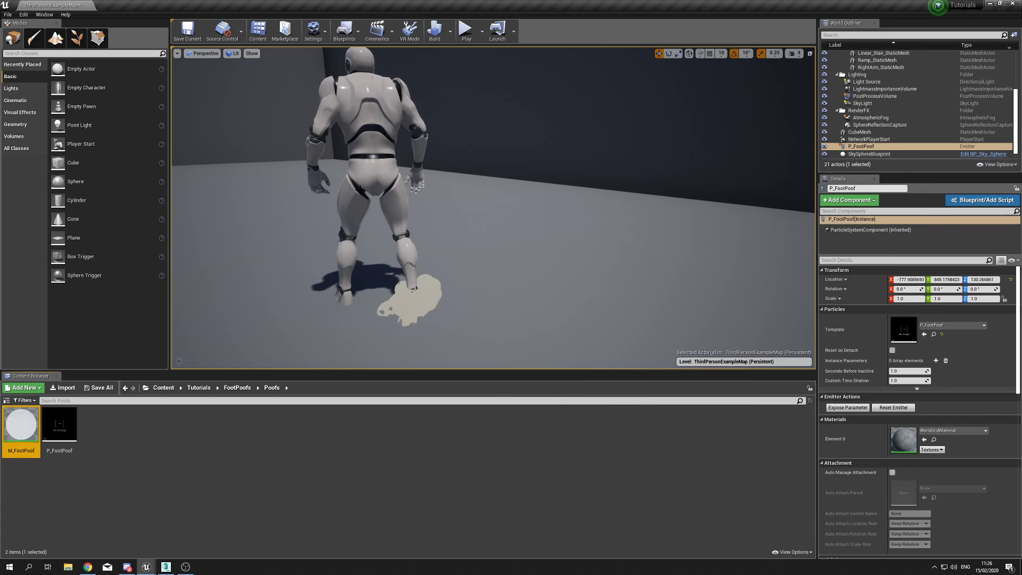
click(369, 145)
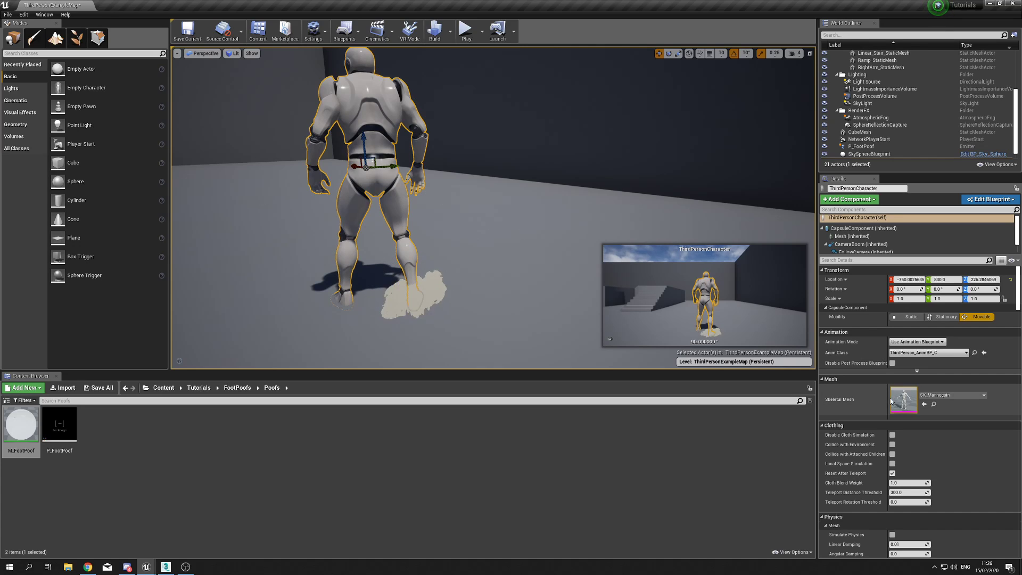
double_click(903, 400)
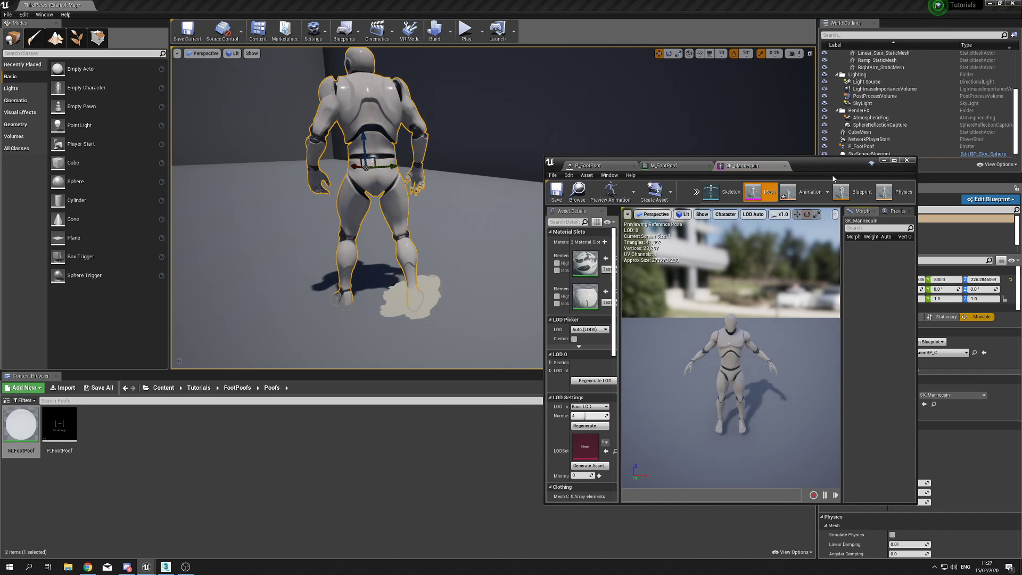
drag(824, 163, 730, 1)
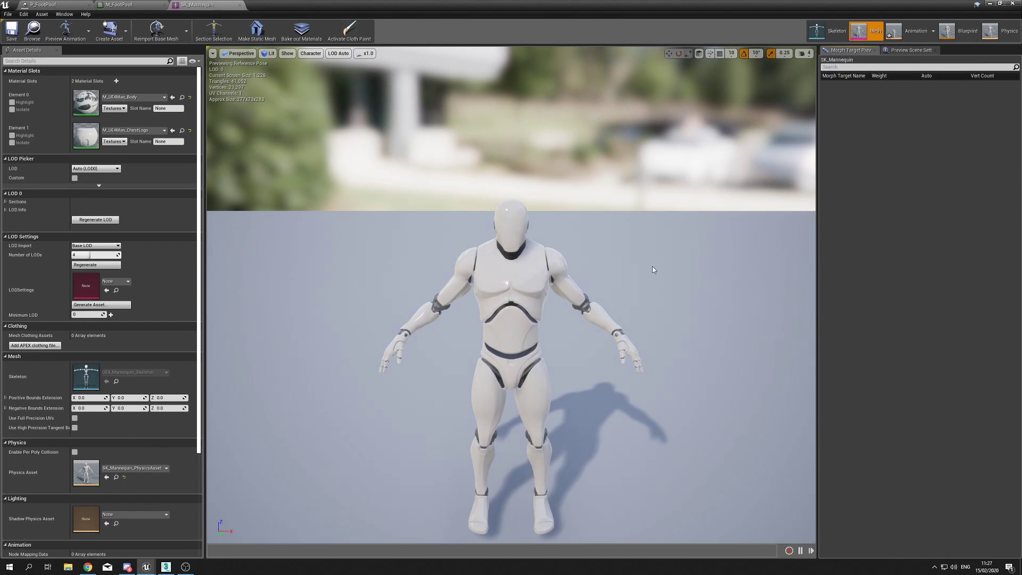
click(910, 38)
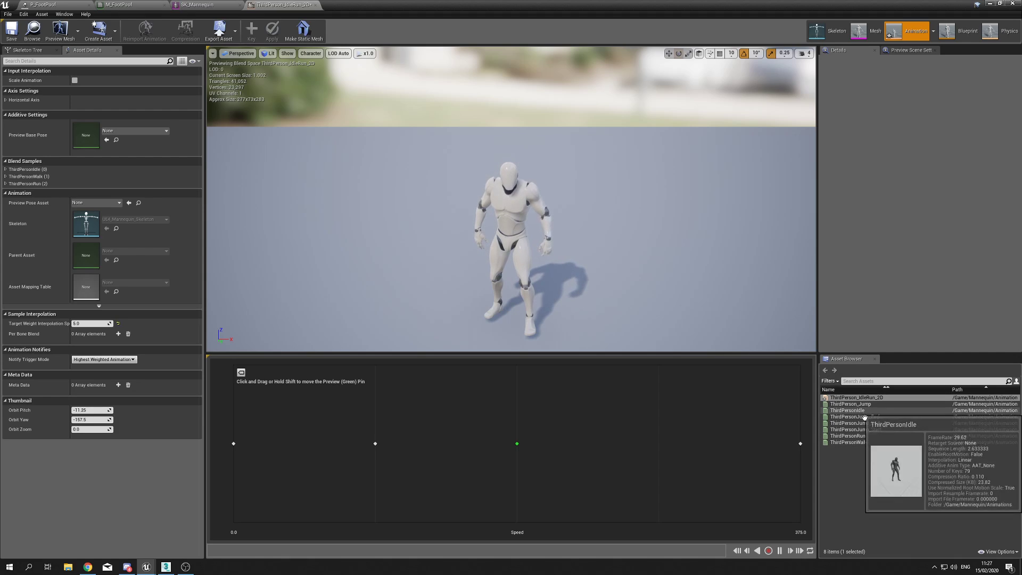
double_click(858, 437)
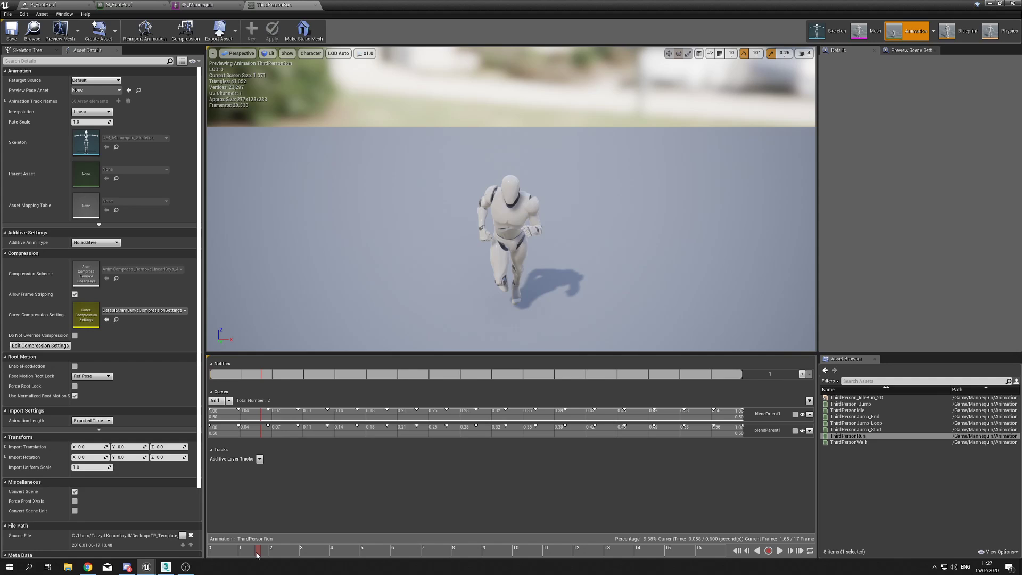
- Add a Play Particle Effect notify to ThirdPersonRun where the first foot lands, at about frame 7
drag(256, 553, 416, 551)
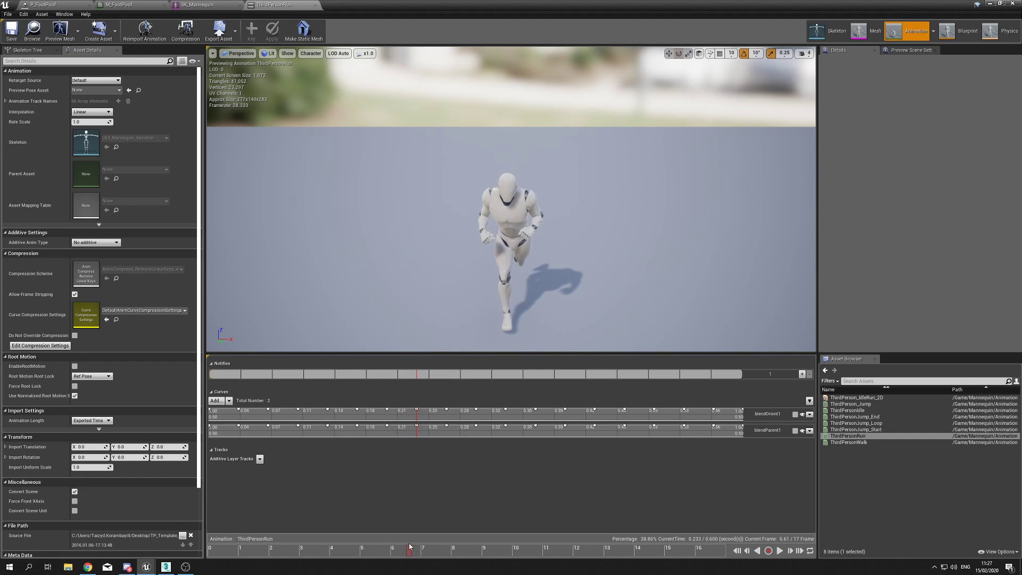
right_click(417, 377)
mouse_move(437, 385)
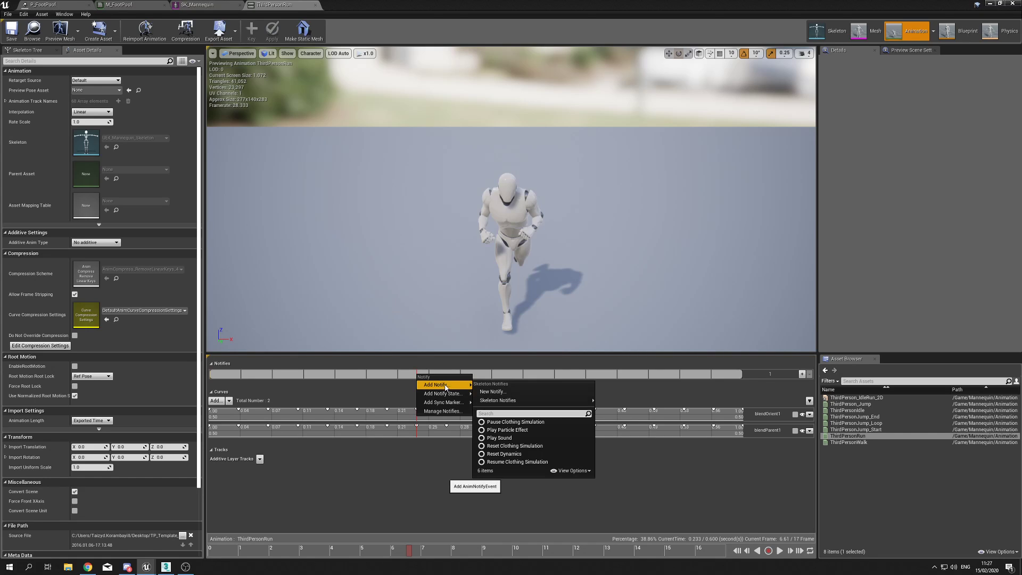
click(531, 430)
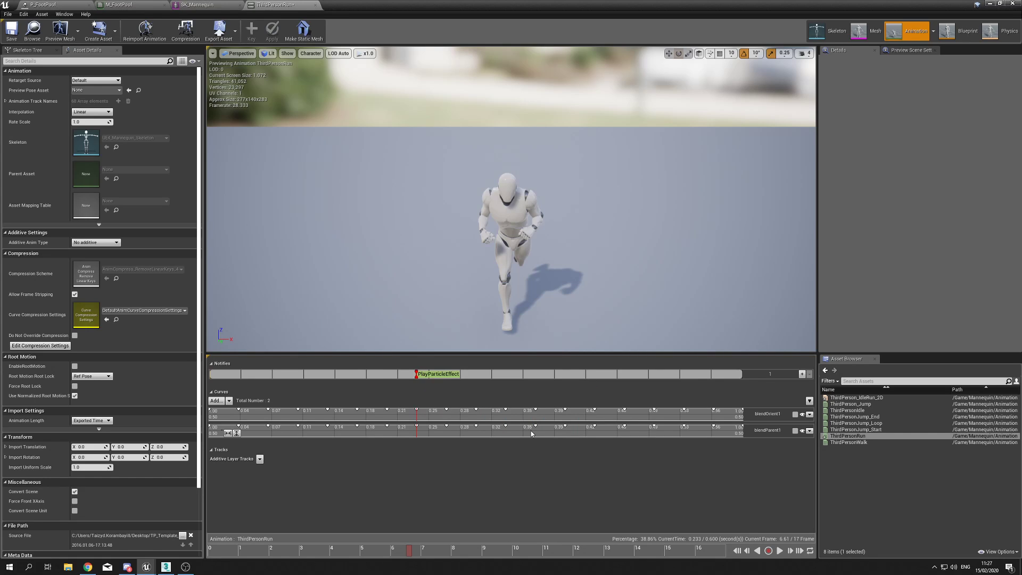
- Assign the P_FootPoof particle system to the new notify and save the ThirdPersonRun animation
click(440, 375)
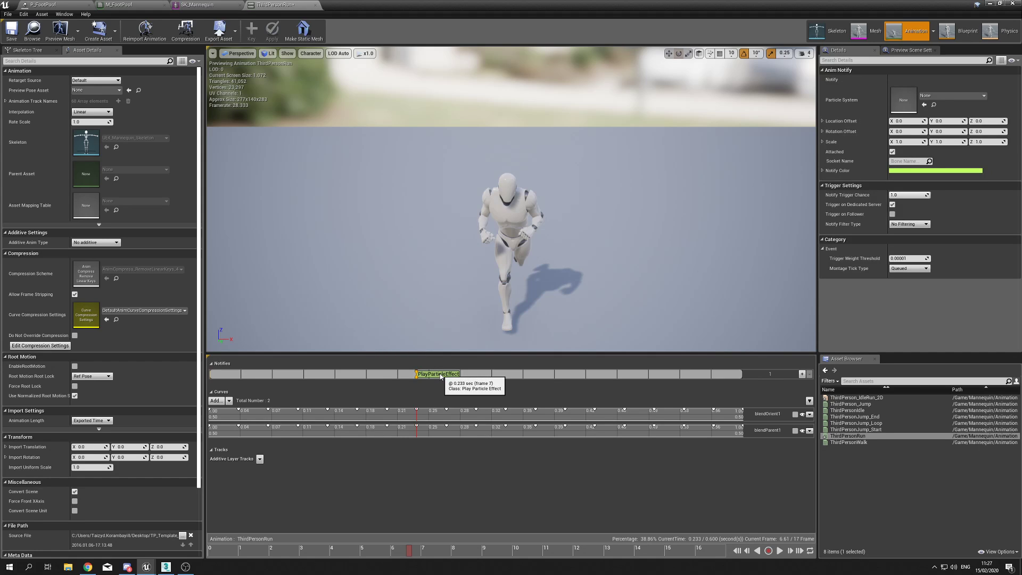
double_click(499, 3)
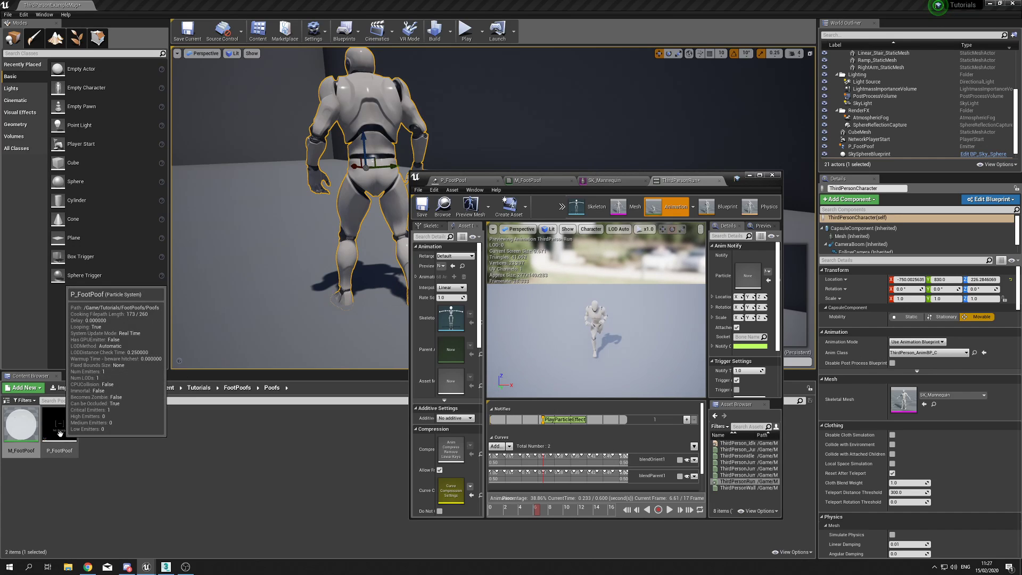
drag(59, 433, 745, 278)
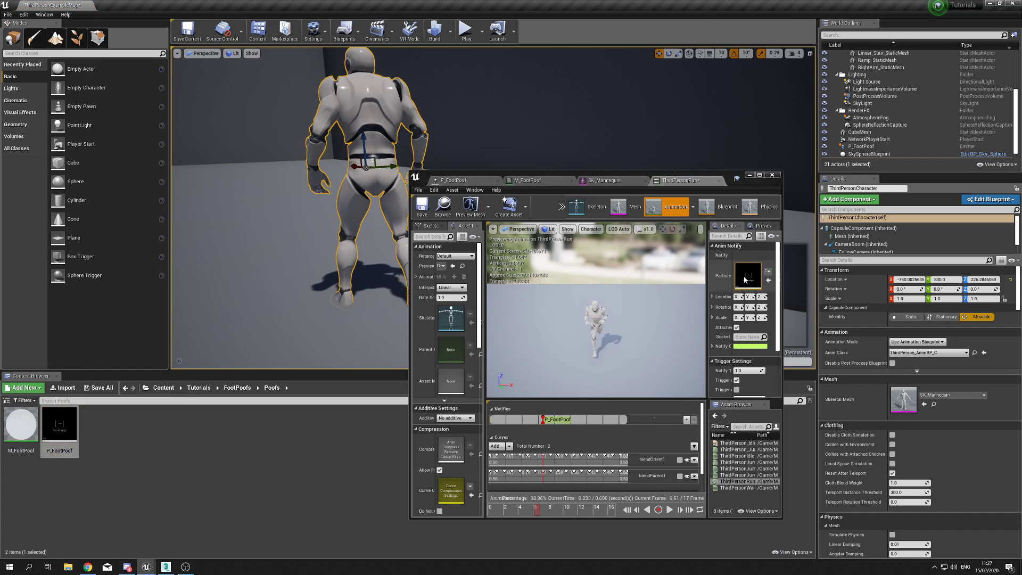
double_click(710, 174)
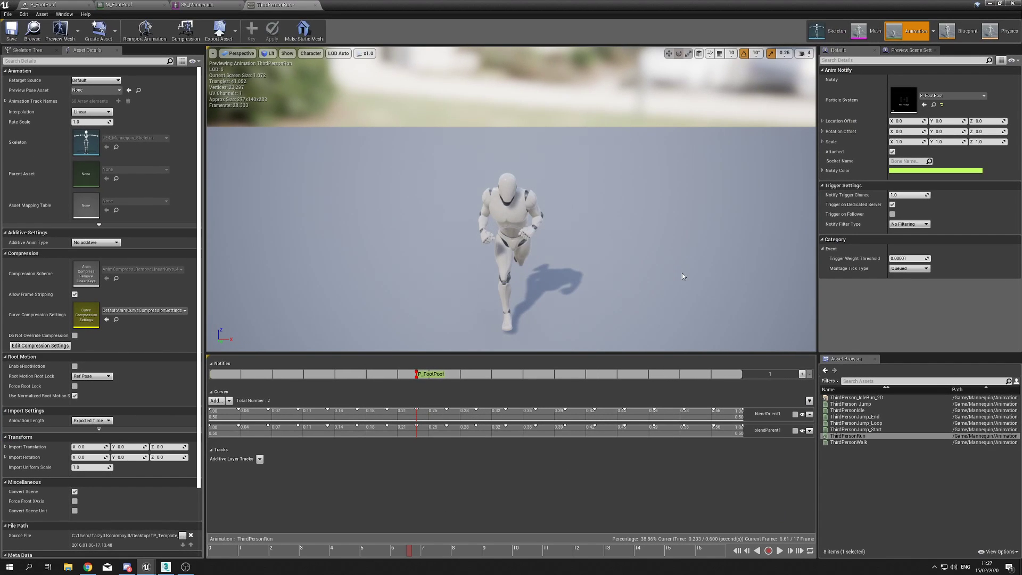
click(10, 38)
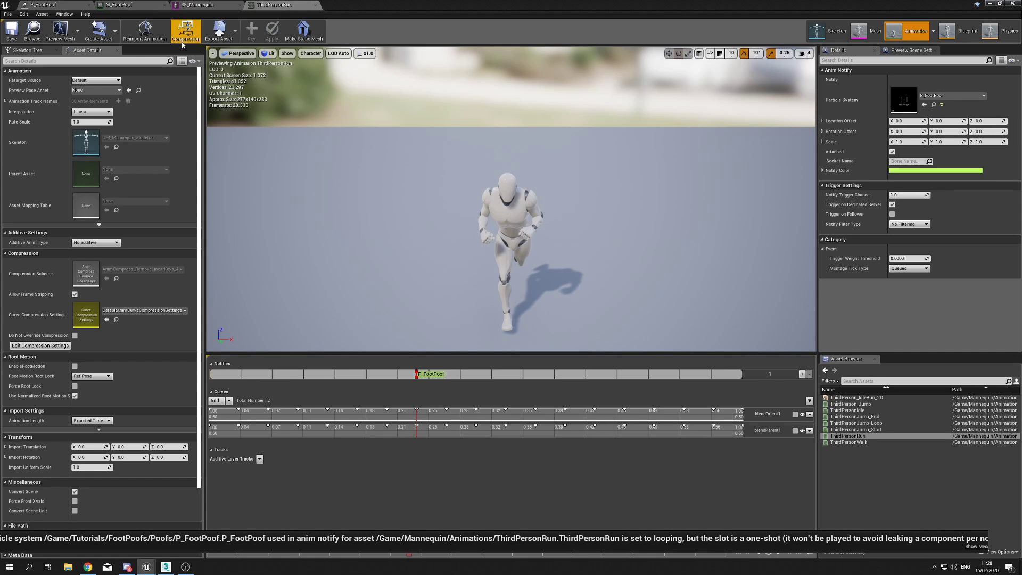
- In P_FootPoof's Required module, set Emitter Loops to 1, enable Kill on Deactivate and Kill on Completed, and save the particle system
click(64, 4)
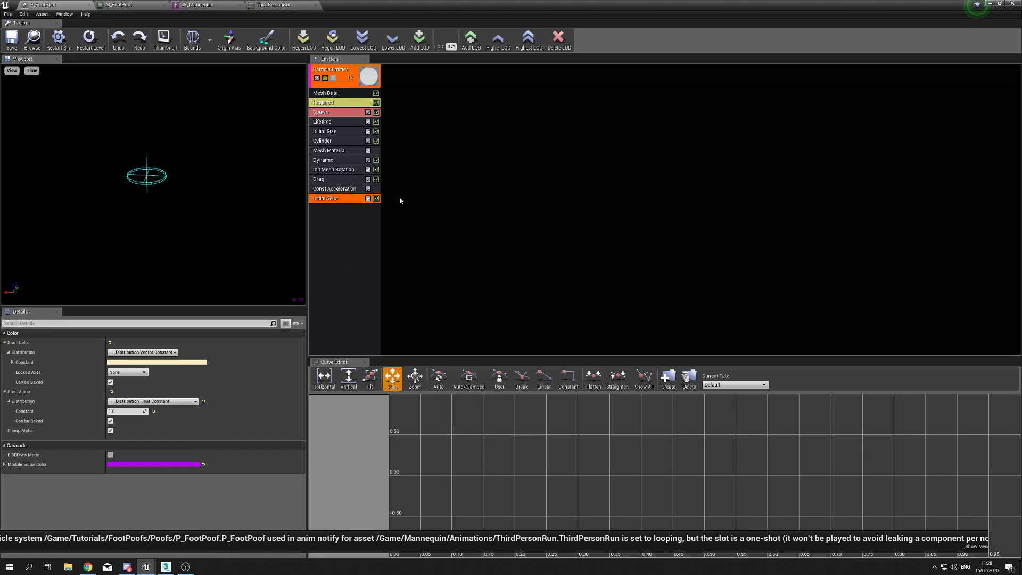
click(338, 101)
scroll(175, 405, down, 3)
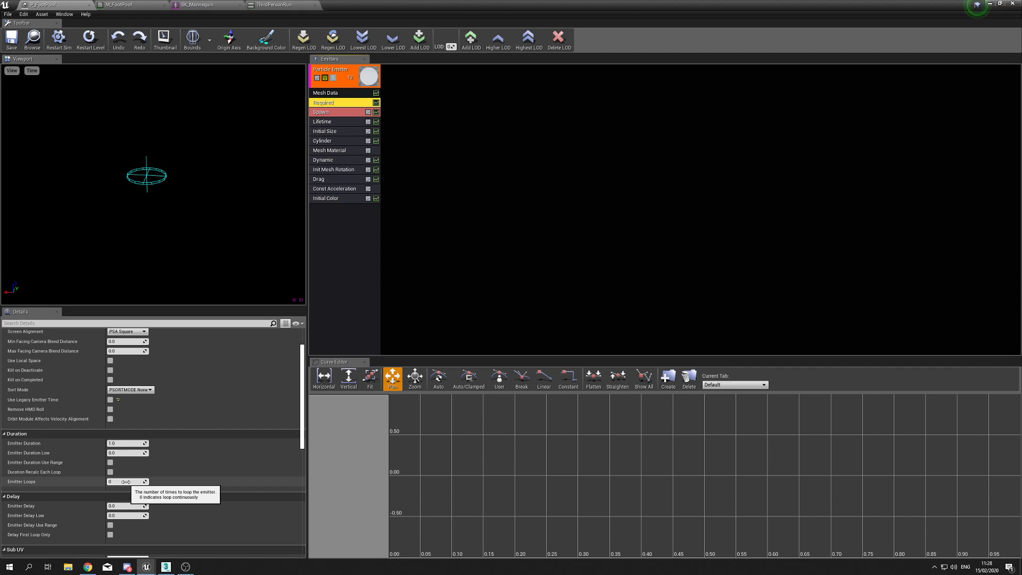
click(126, 482)
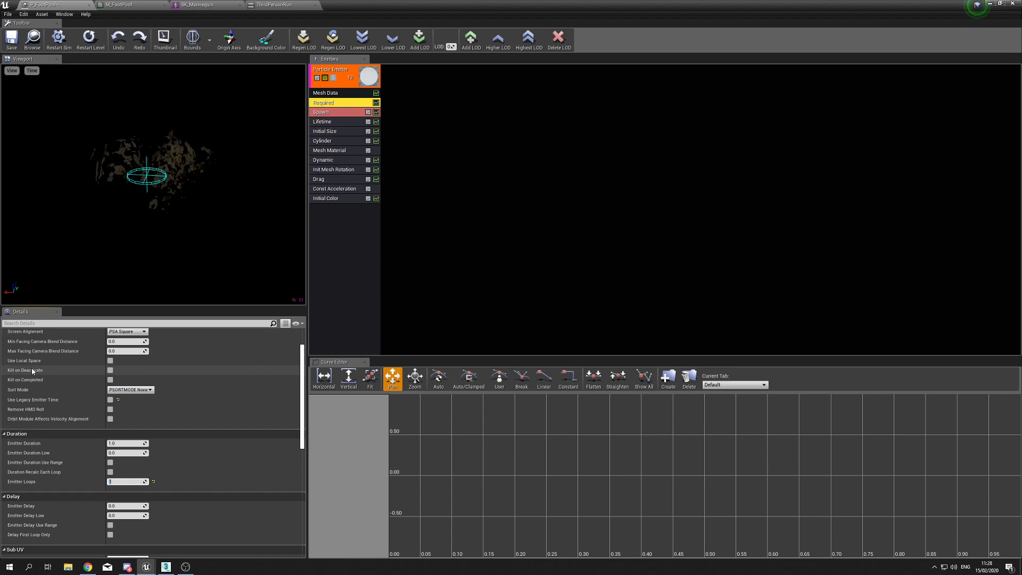
click(110, 370)
click(110, 379)
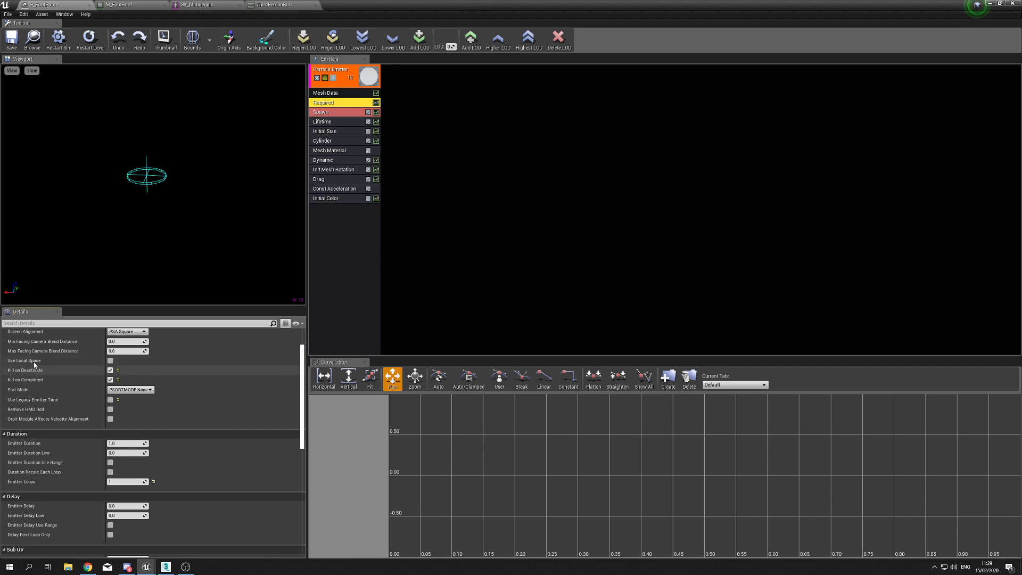
click(12, 38)
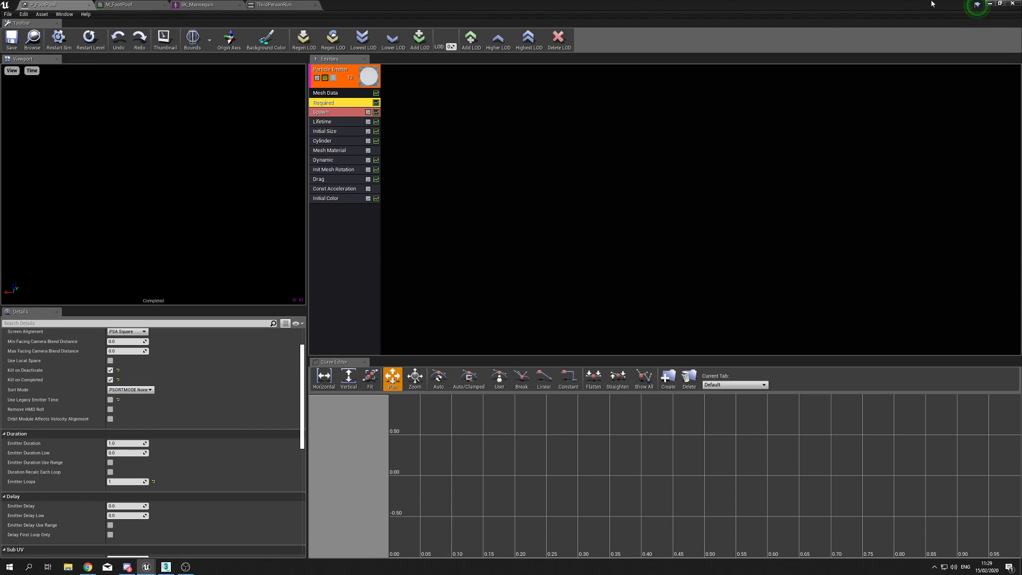
- Play and scrub the ThirdPersonRun animation to check the foot poof at the first footstep
click(271, 5)
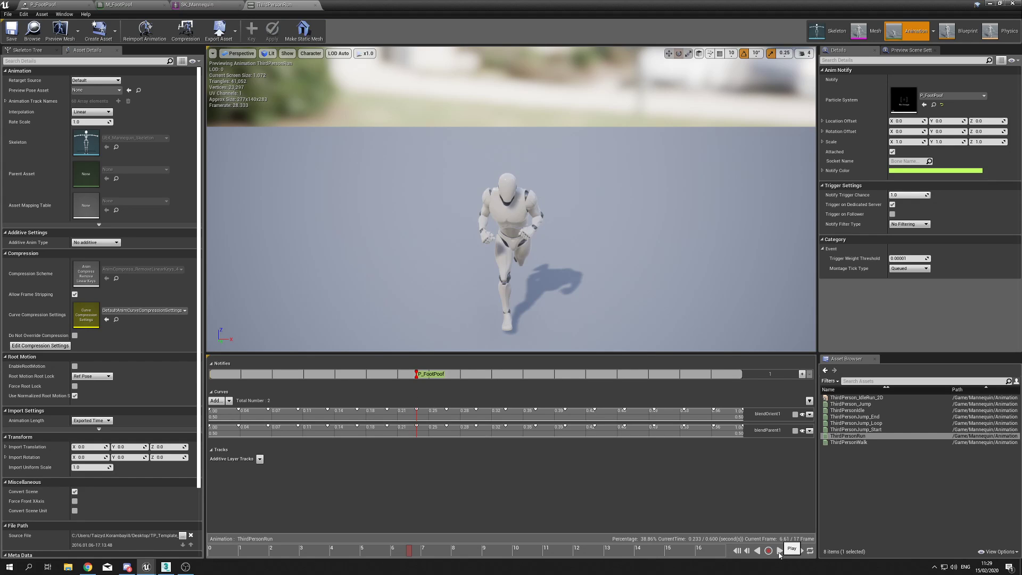
click(779, 554)
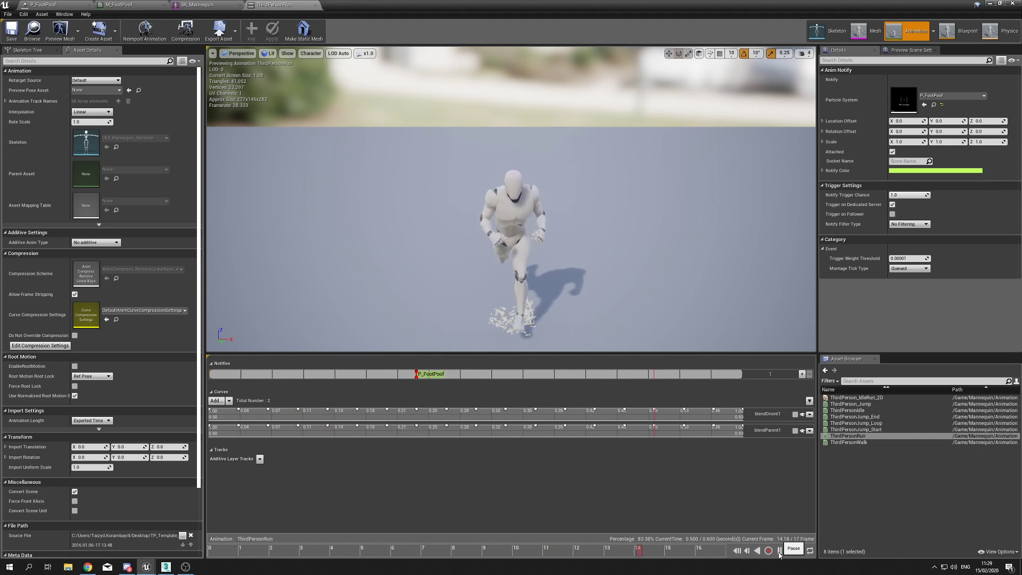
click(779, 552)
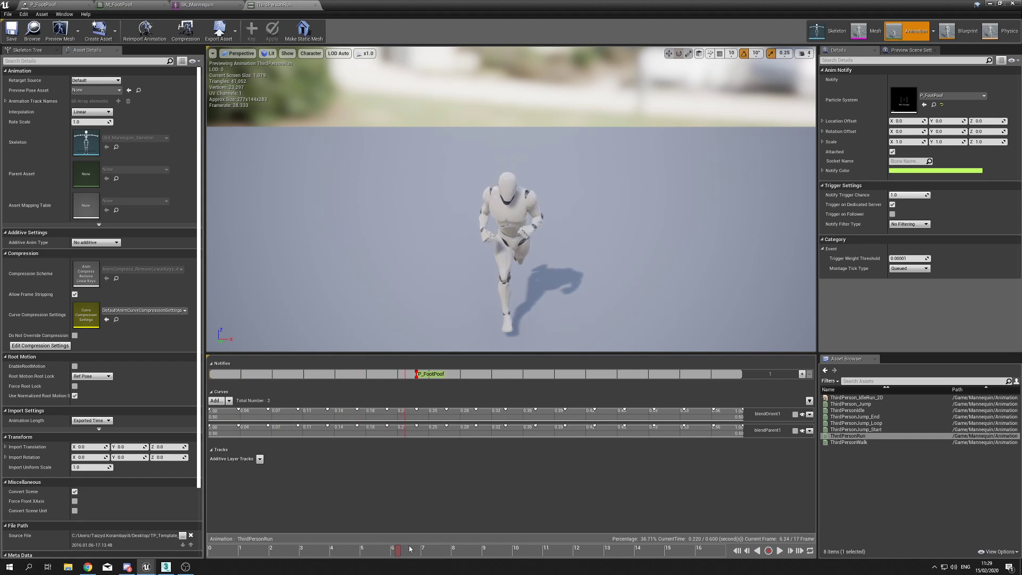
mouse_move(482, 550)
mouse_down()
mouse_move(531, 548)
mouse_move(489, 550)
mouse_up()
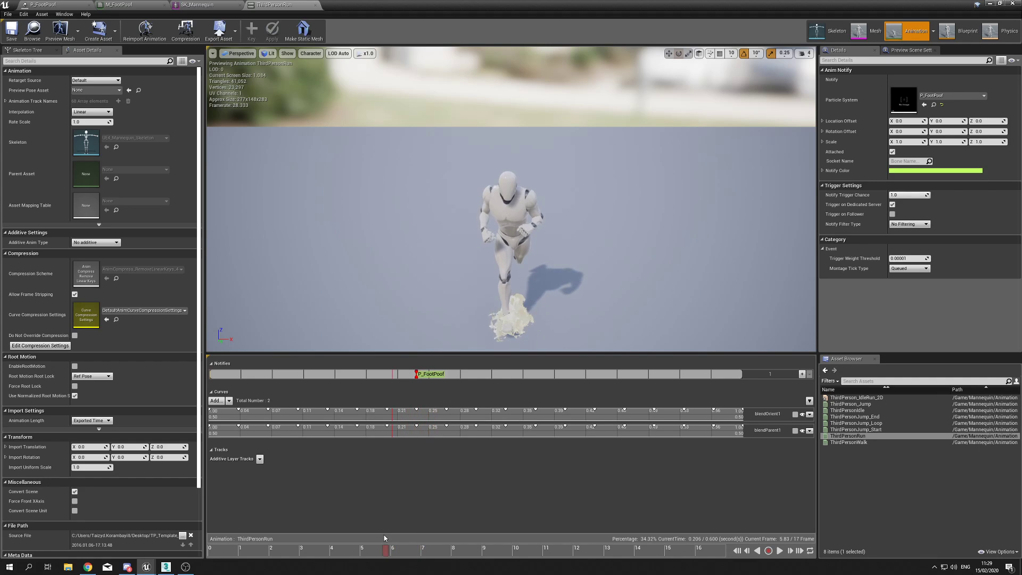
- Add a second Play Particle Effect notify at the other foot's landing, about frame 15, and assign P_FootPoof to it
drag(385, 535, 539, 530)
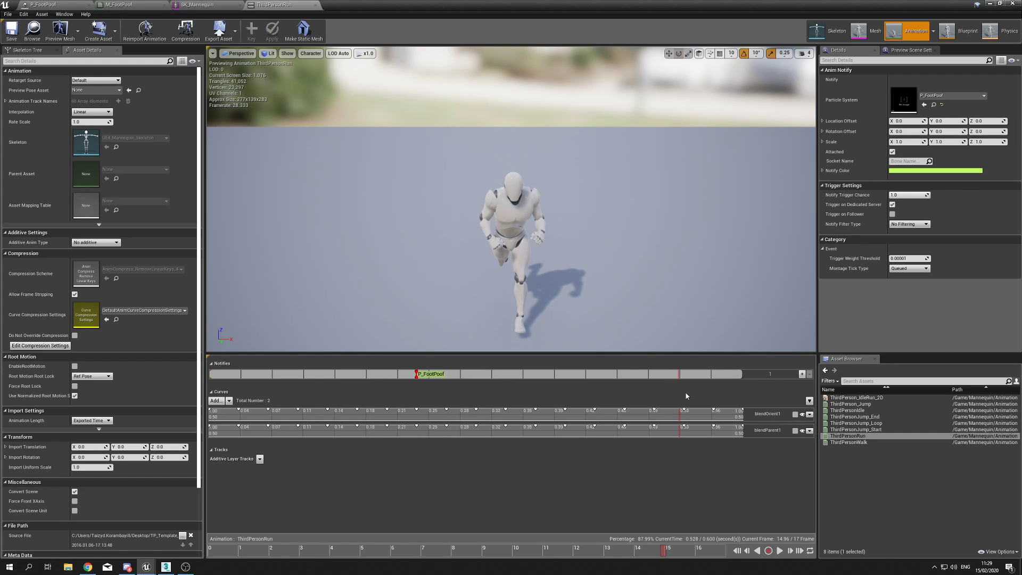
right_click(680, 376)
mouse_move(696, 384)
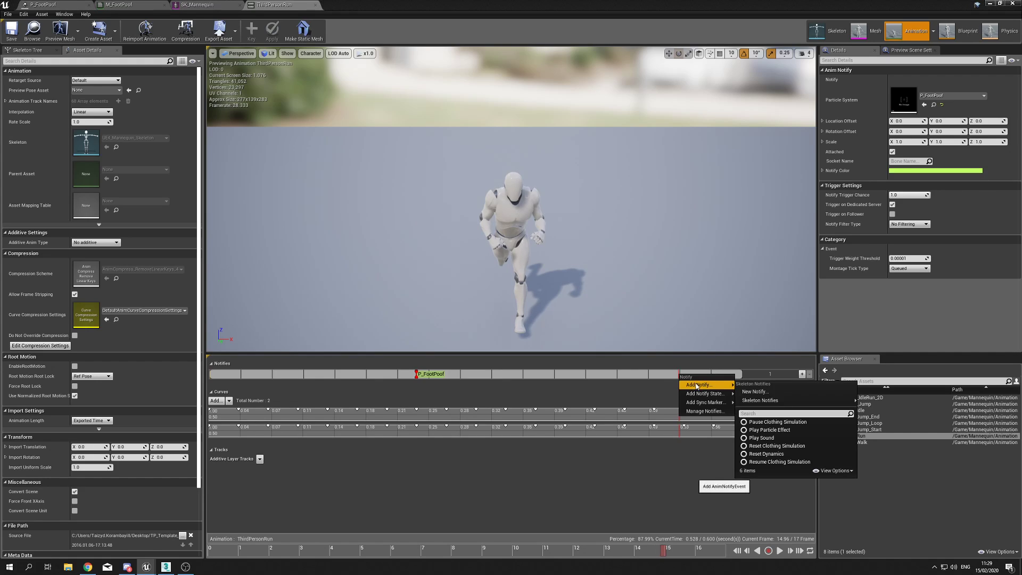
click(779, 431)
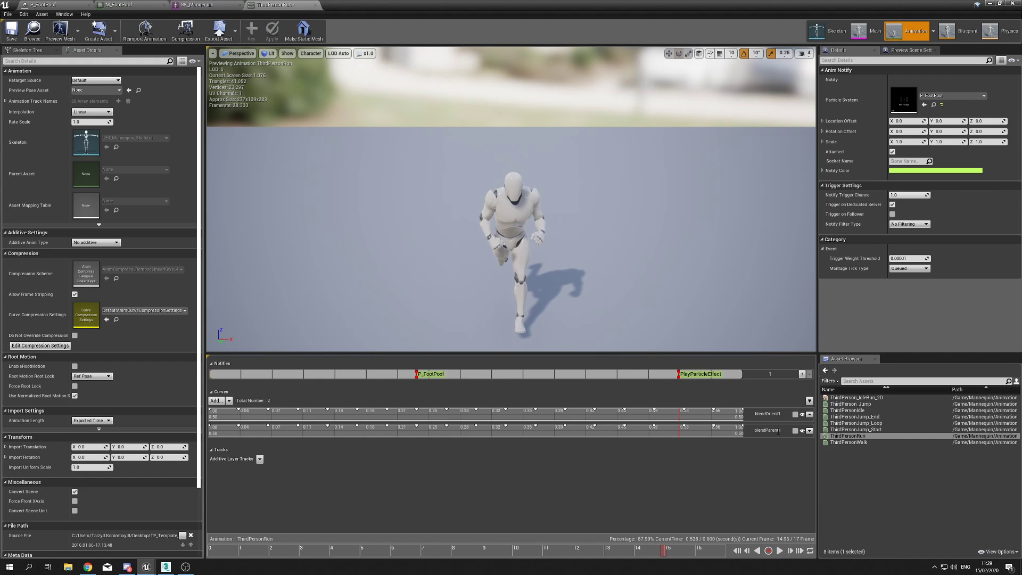
click(702, 374)
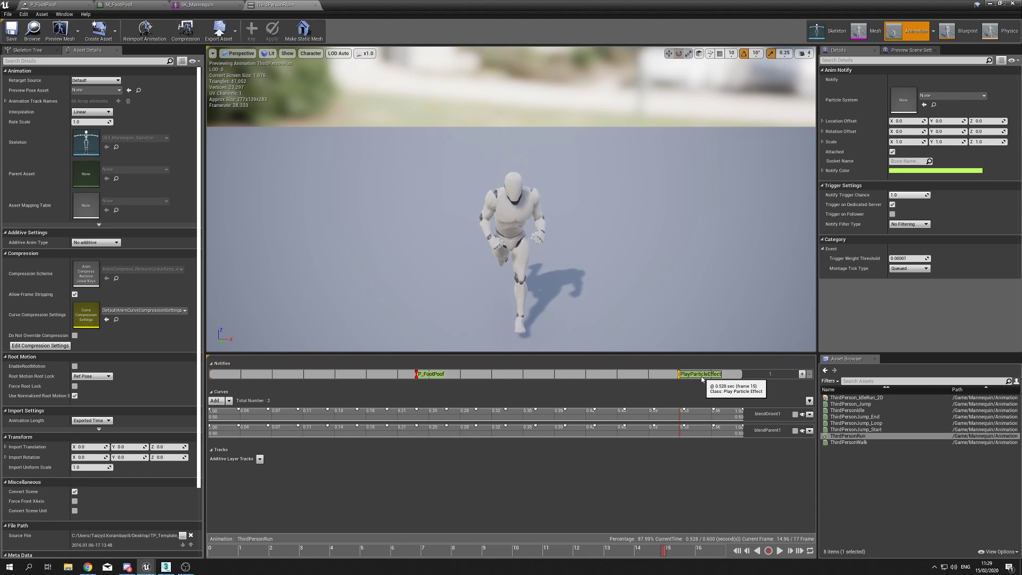
click(924, 105)
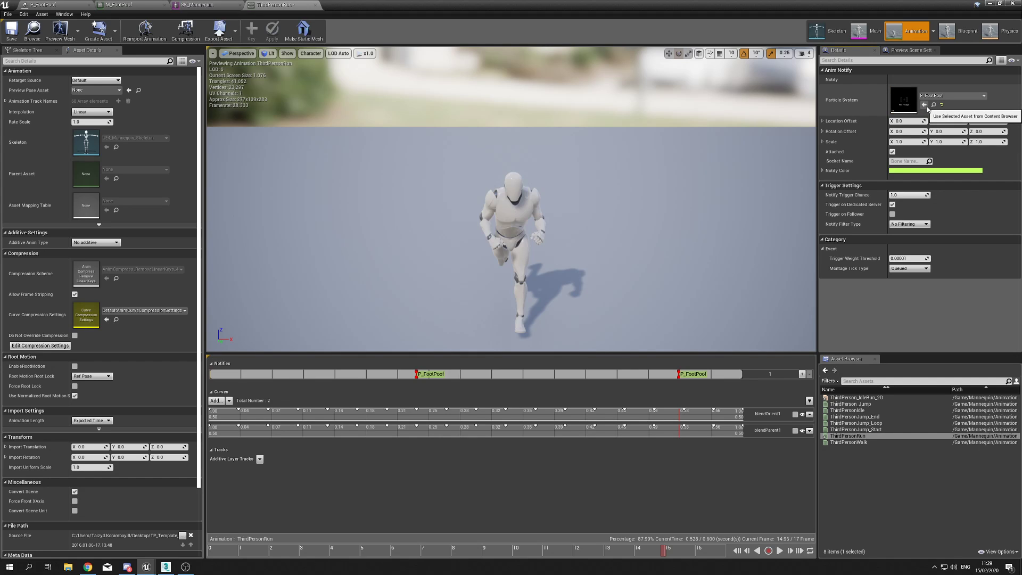
- Play the level and run the character around the floor and up the stairs to check the foot poofs
drag(417, 4, 589, 156)
click(60, 428)
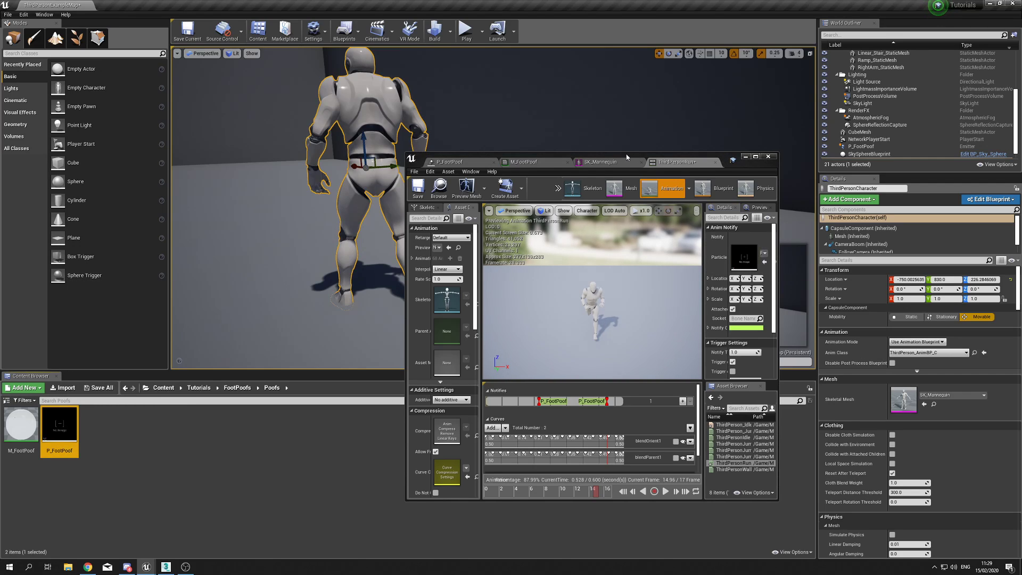
click(745, 156)
click(466, 32)
key(w)
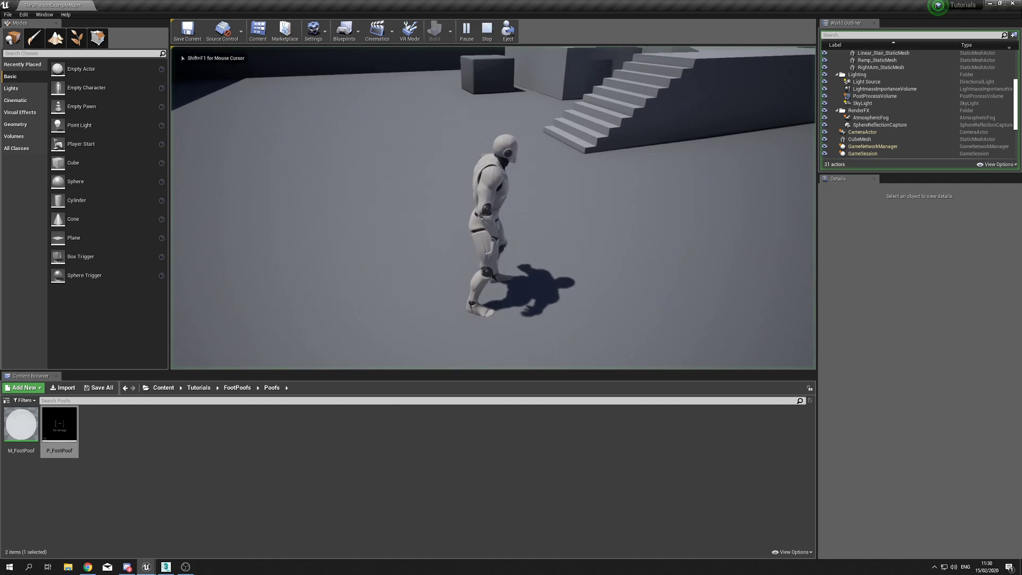
key(a)
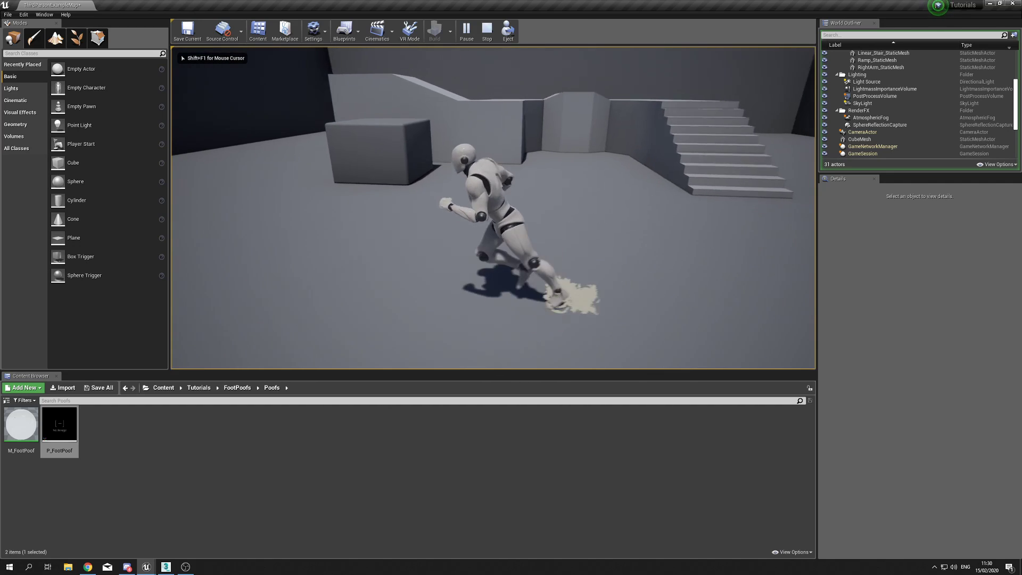
key(w)
key(d)
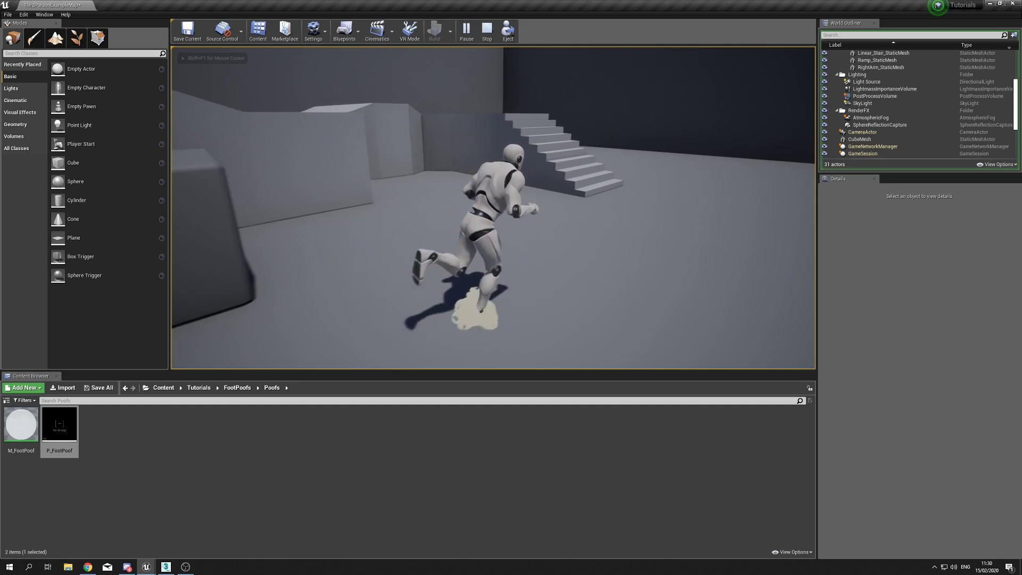
key(s)
key(a)
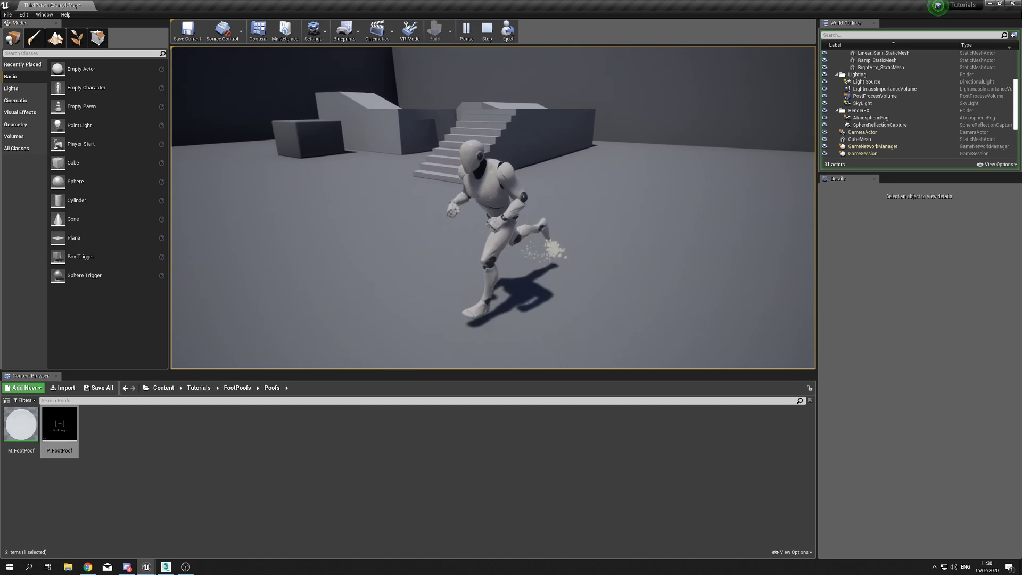
key(w)
key(d)
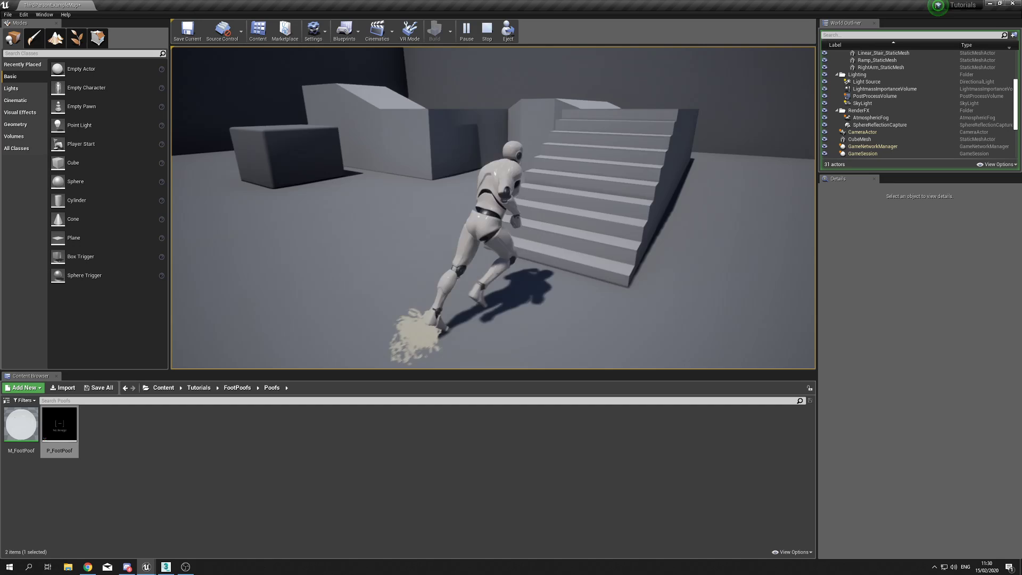
key(d)
key(w)
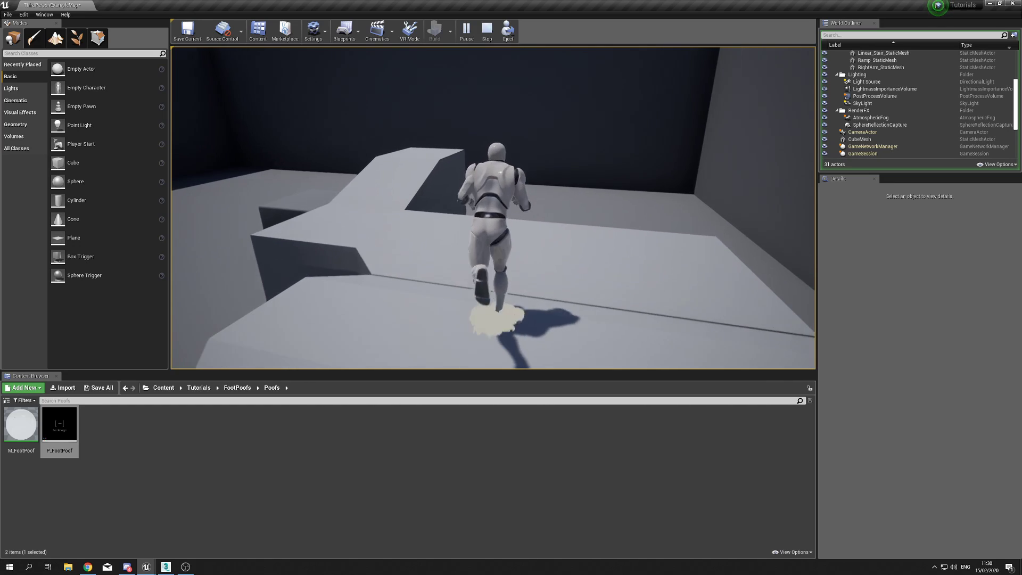
- Run the character across the raised platforms, down the stairs and over the floor to check the foot poofs, ending the play session
key(a)
key(w)
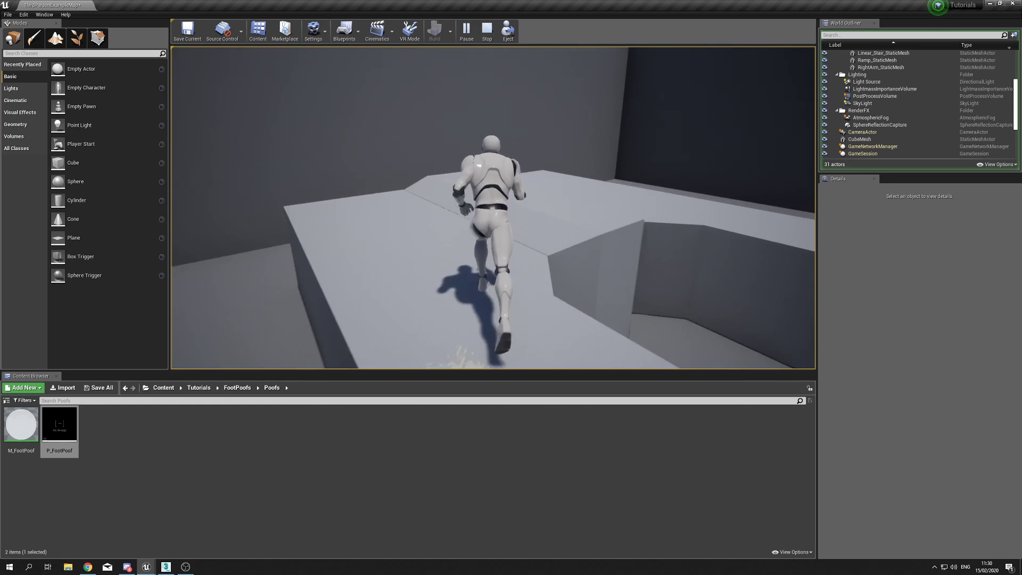
key(d)
key(s)
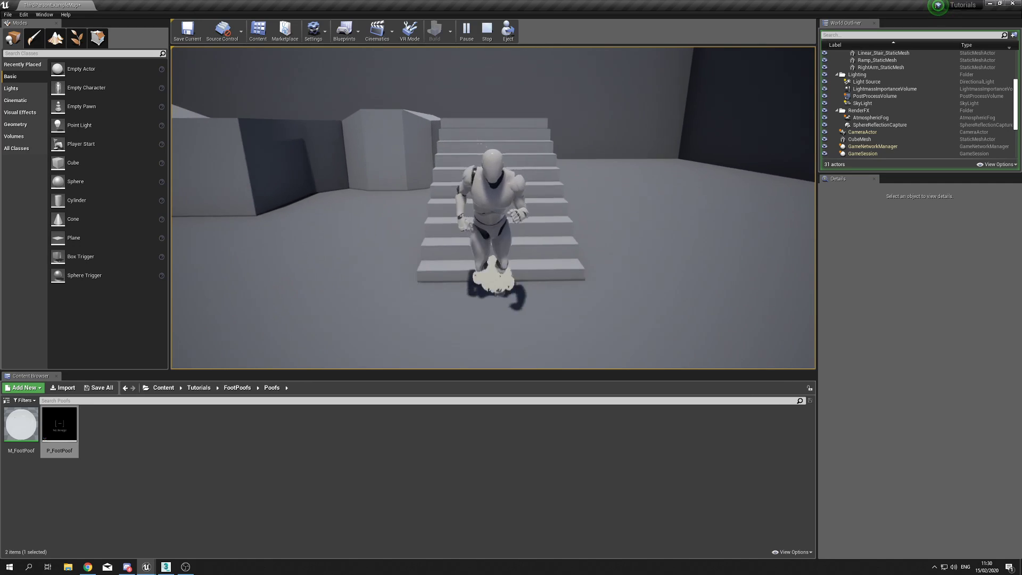
key(a)
key(w)
key(s)
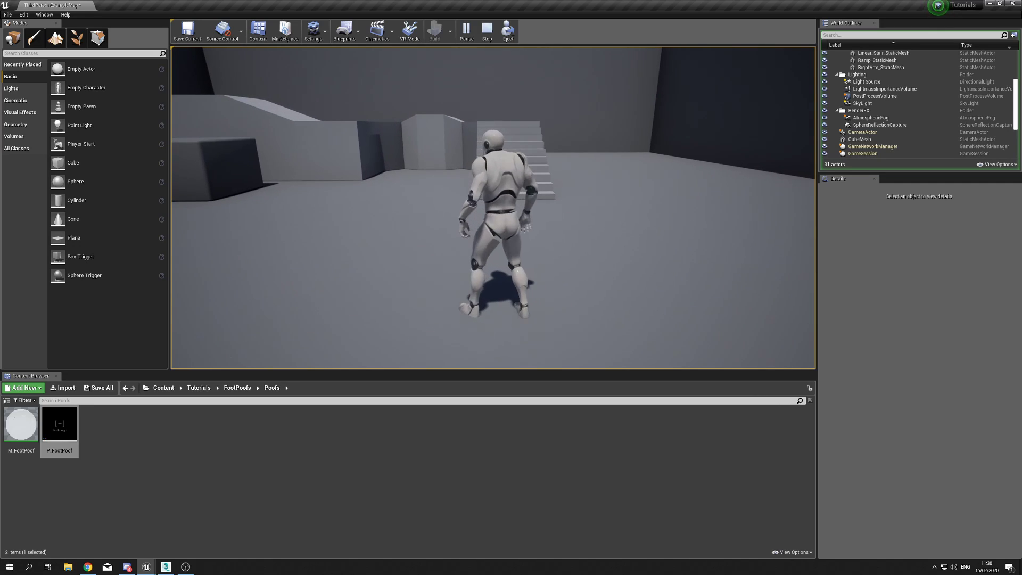
key(w)
key(d)
key(a)
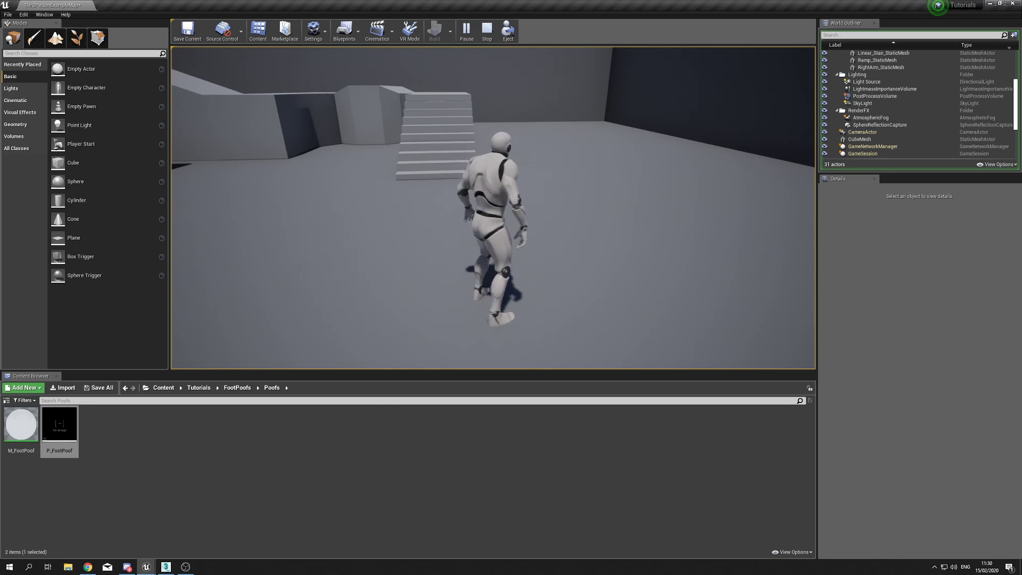
key(s)
key(Escape)
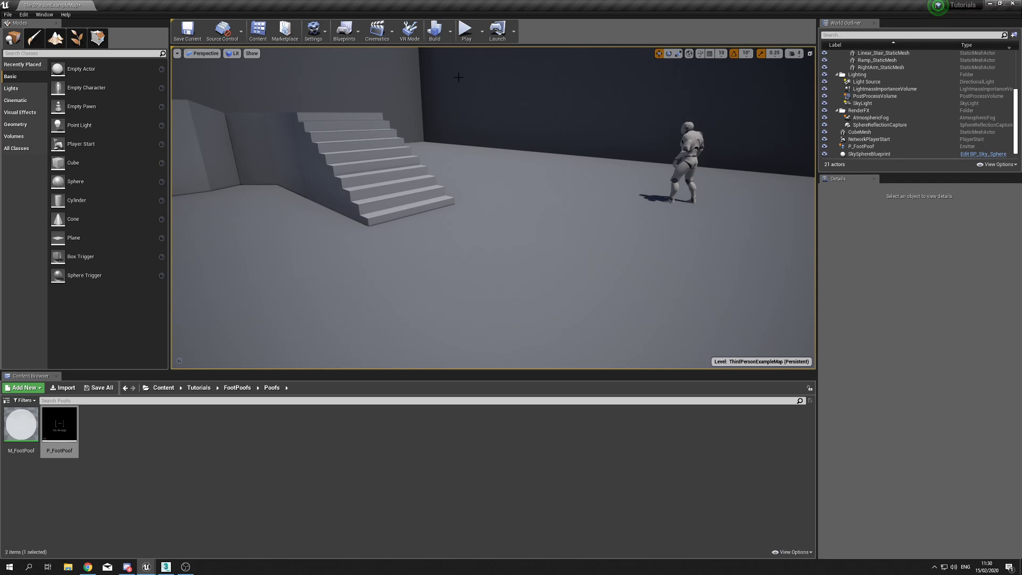
- Play the level again and run the character sideways across the floor to check the foot poofs from the side, ending the session
click(466, 30)
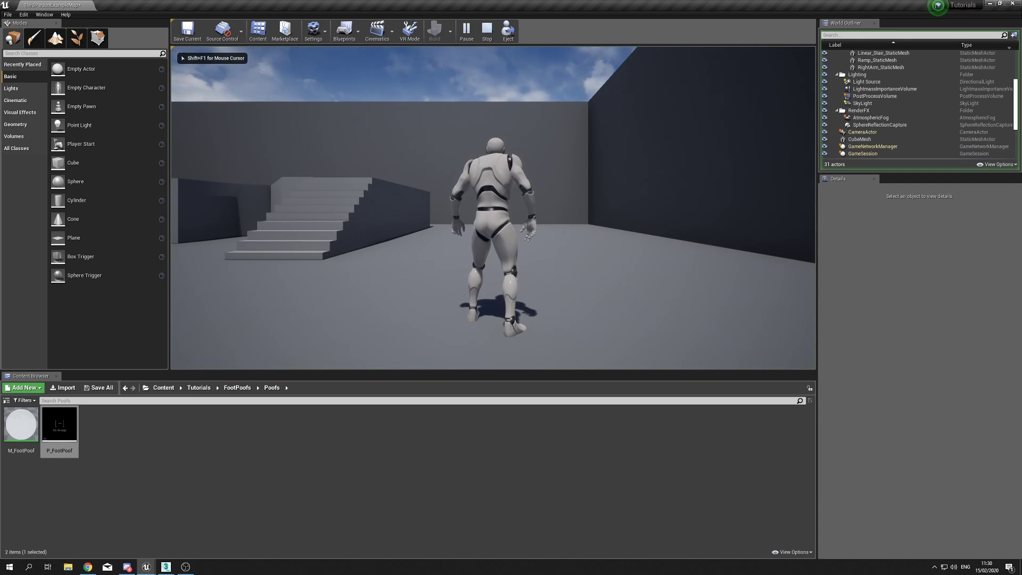
key(a)
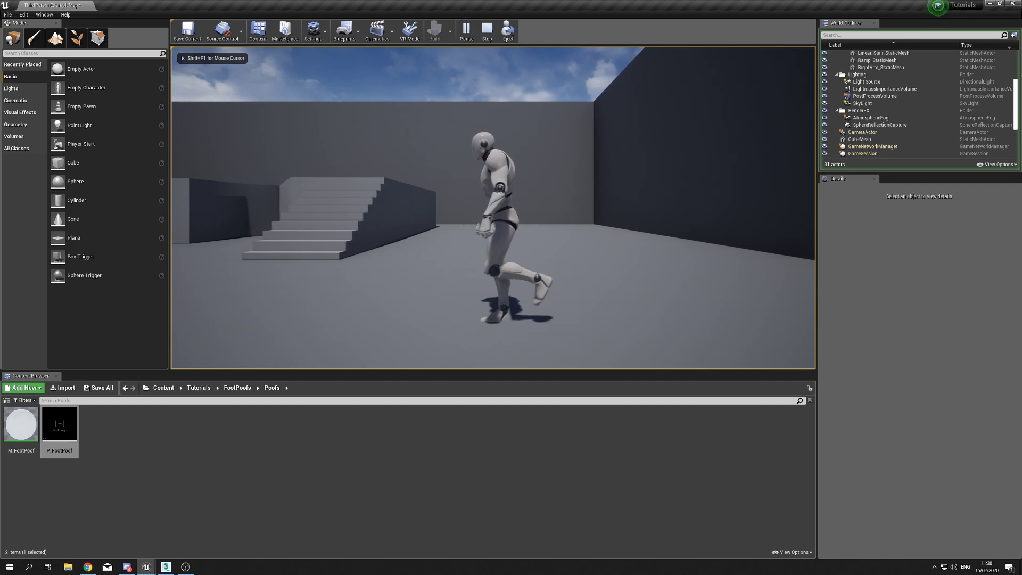
key(a)
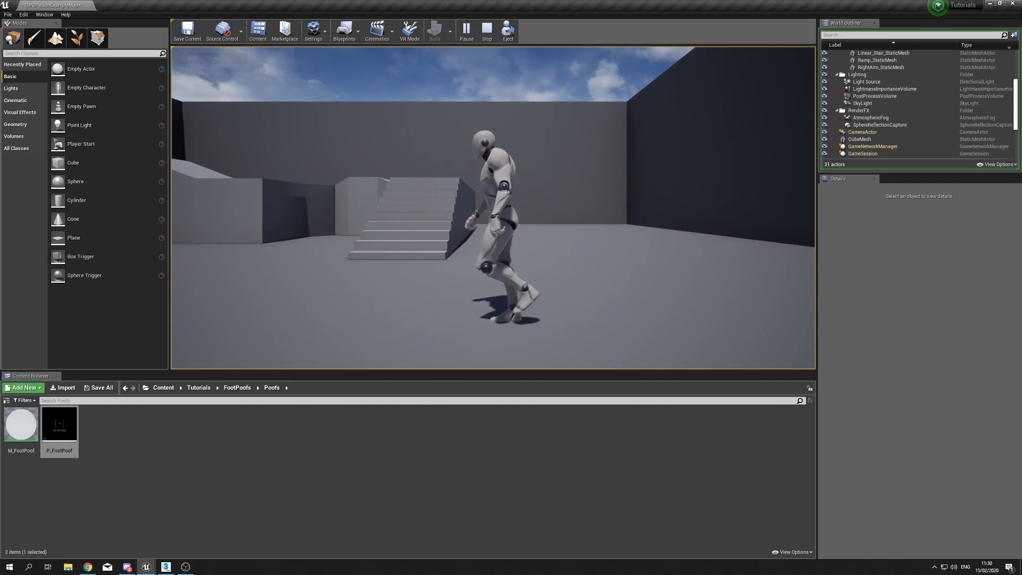
key(a)
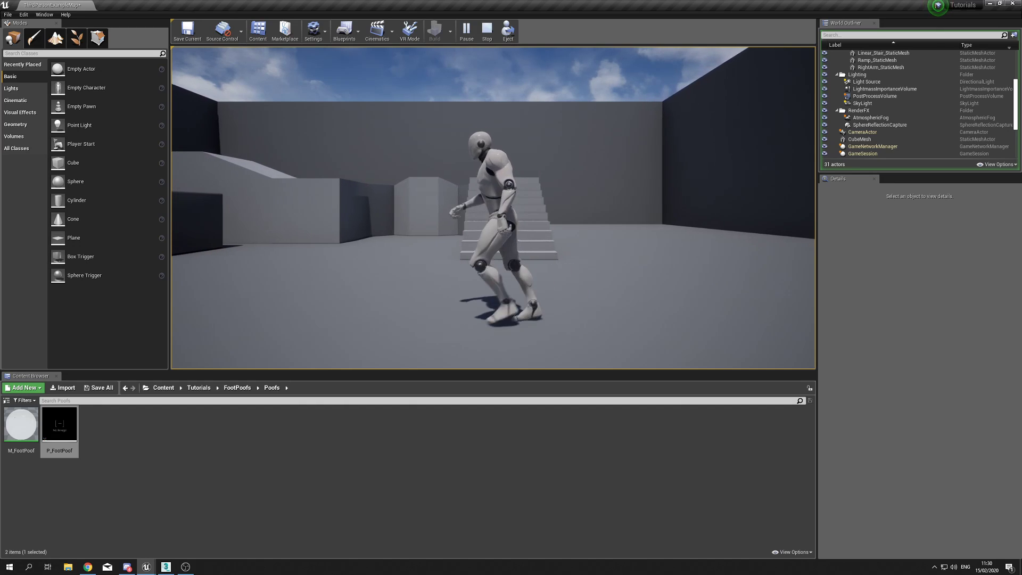
key(a)
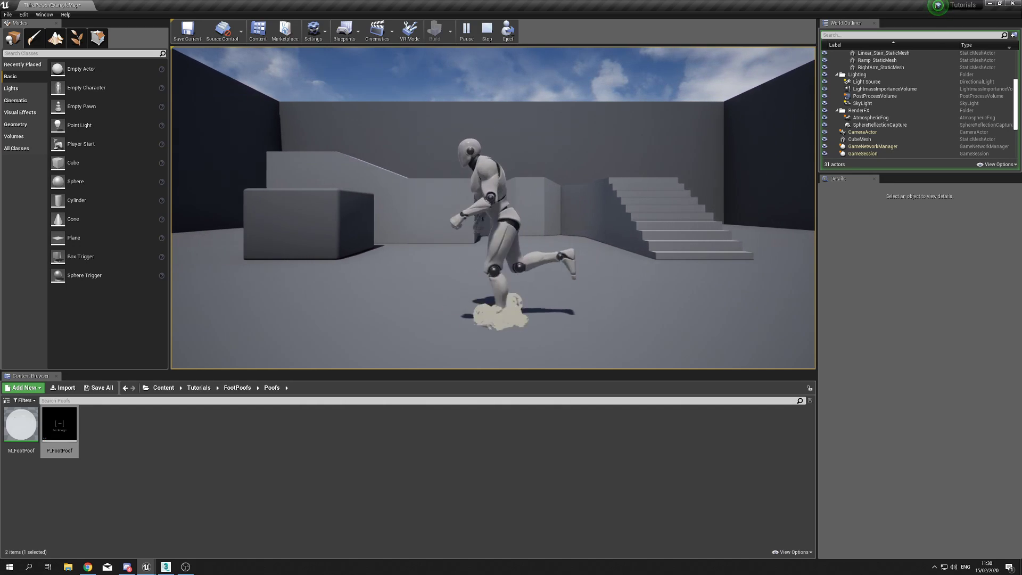
key(a)
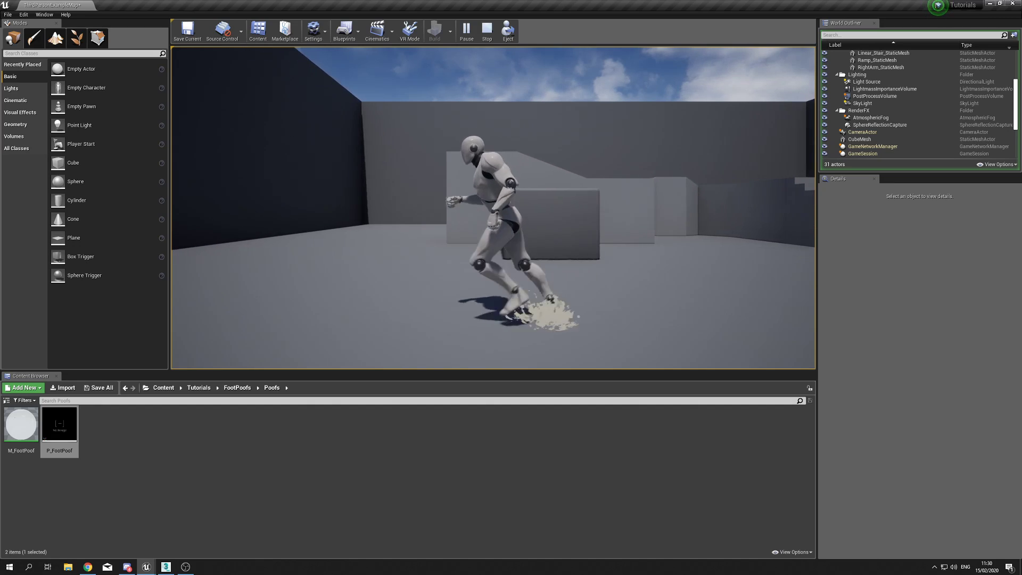
key(d)
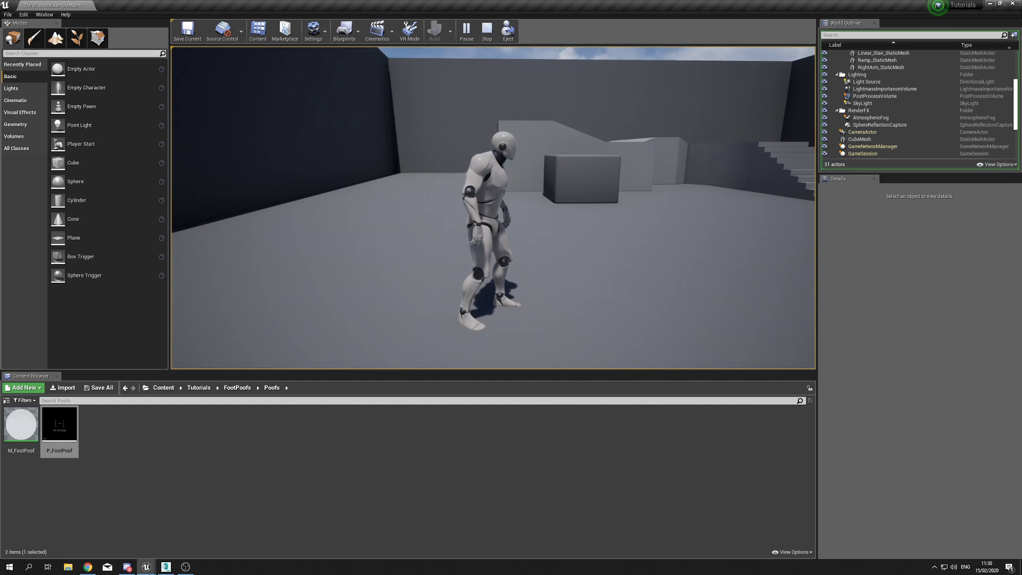
key(Escape)
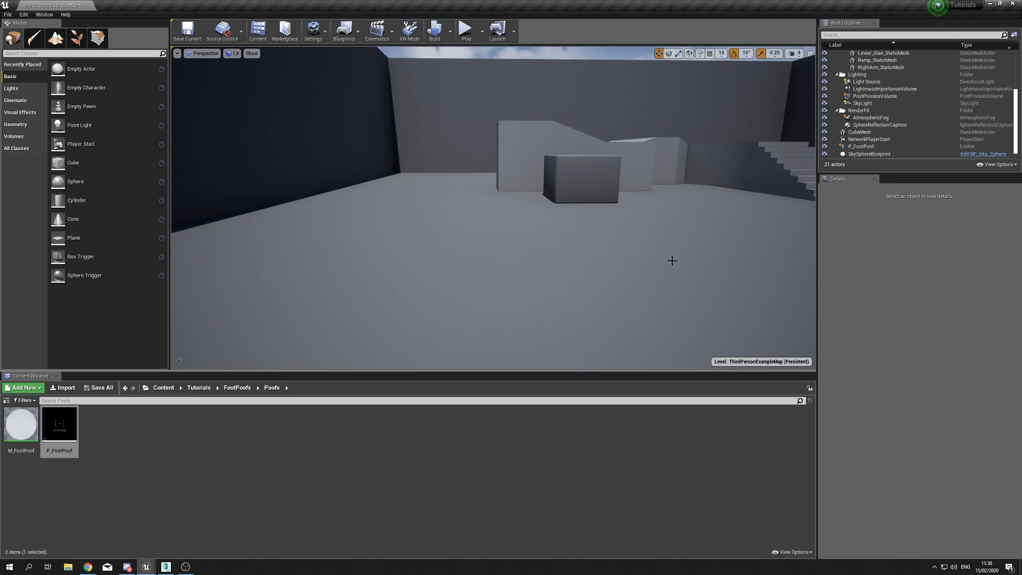
- Open the skeletal mesh of the character placed in the level and switch its animation editor to ThirdPersonJump_End
key(alt+p)
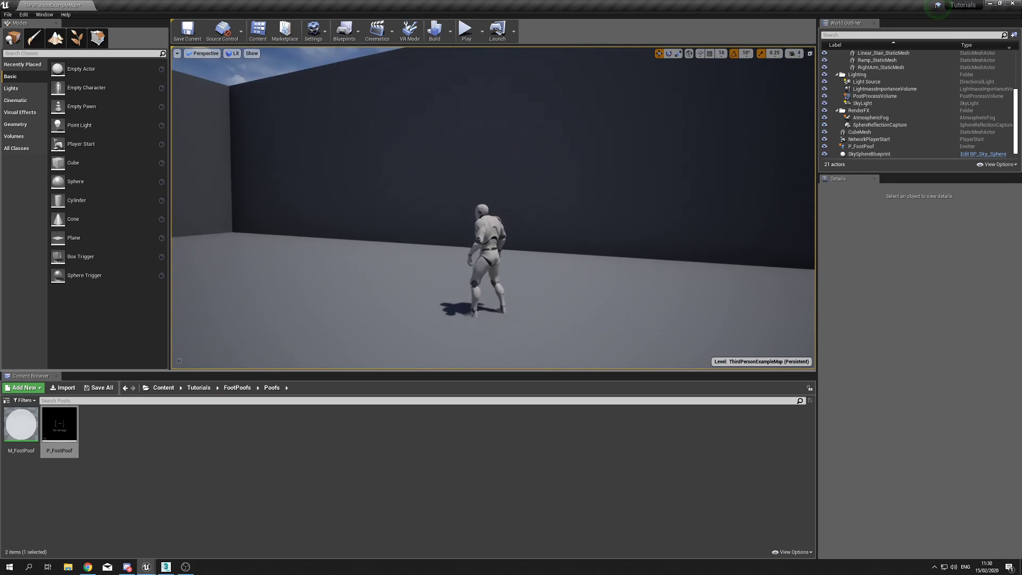
right_drag(551, 218, 551, 266)
key(w)
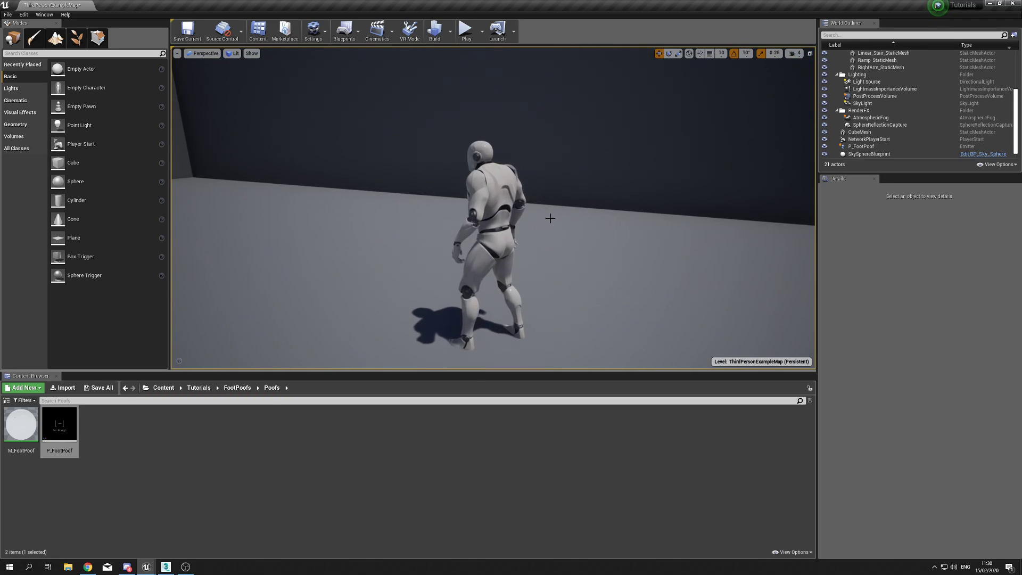
click(493, 199)
double_click(904, 399)
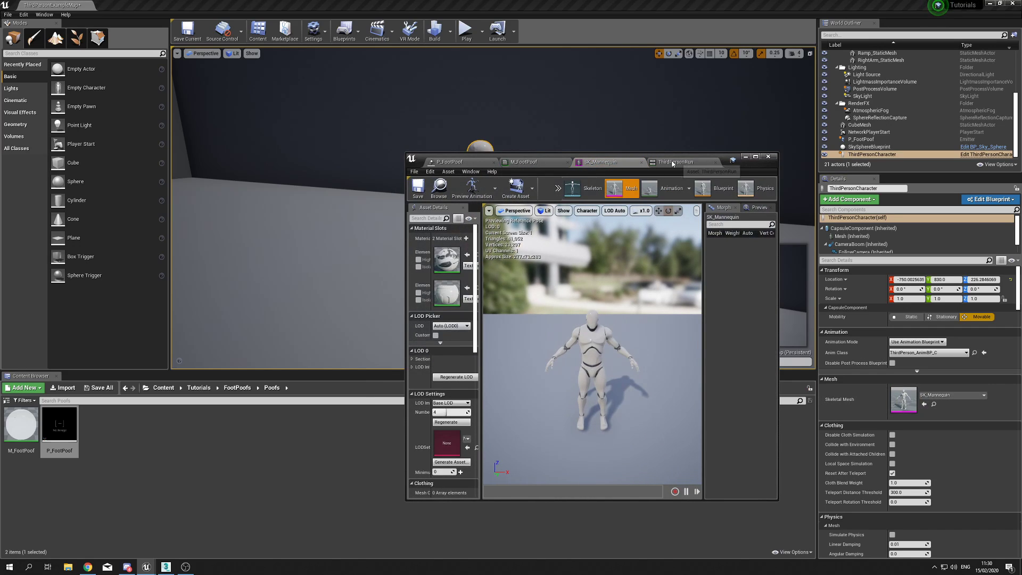
click(674, 164)
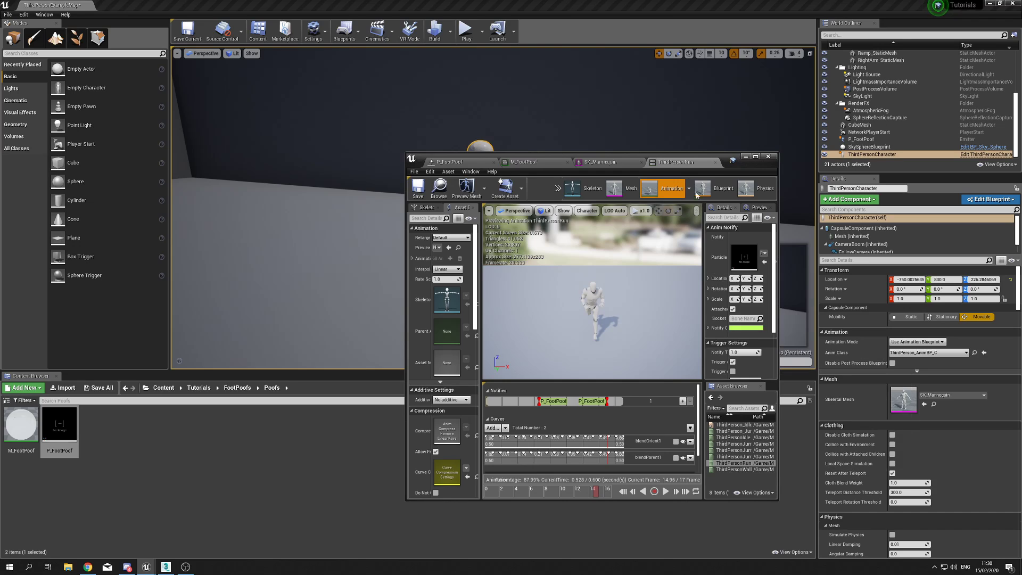
double_click(708, 154)
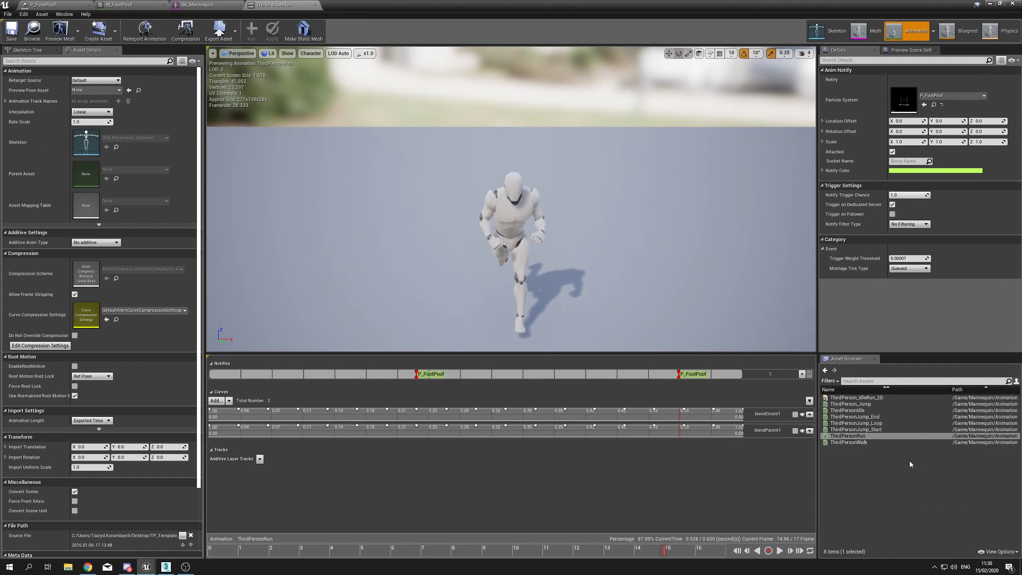
click(862, 417)
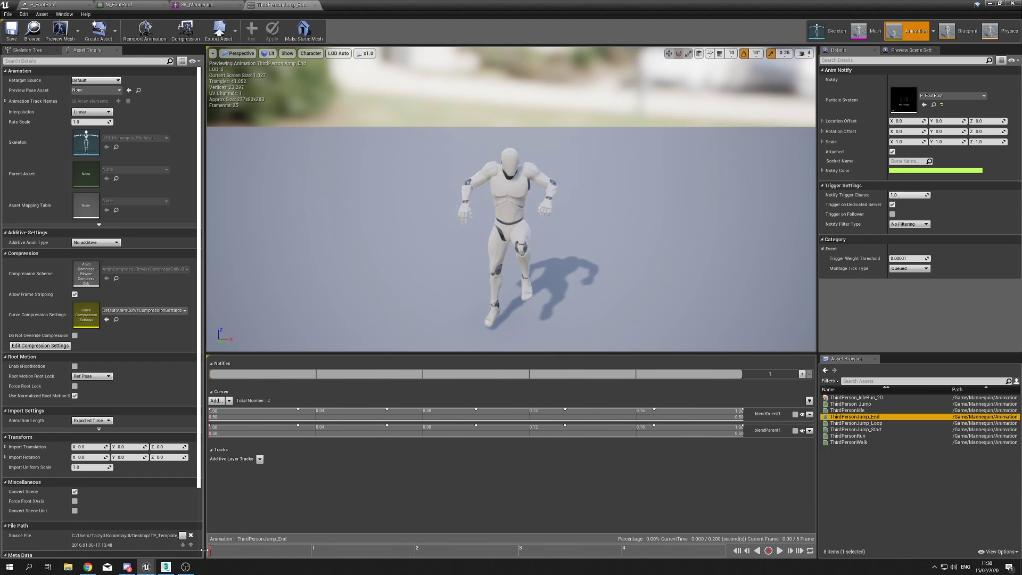
- Add a Play Particle Effect notify at the landing in ThirdPersonJump_End, about frame 2, assign P_FootPoof, preview it and save the animation
drag(210, 553, 436, 535)
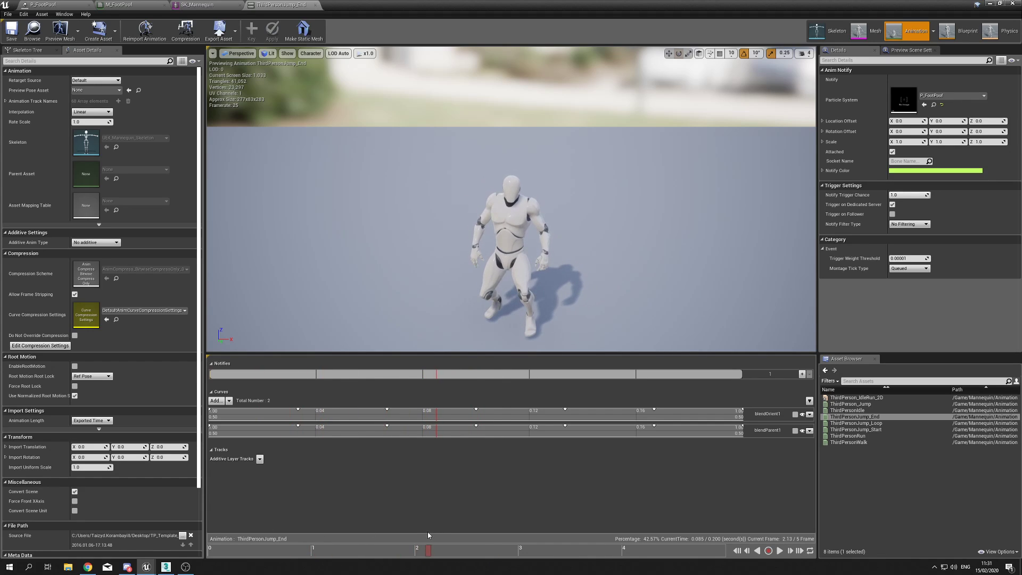
right_click(439, 376)
mouse_move(457, 384)
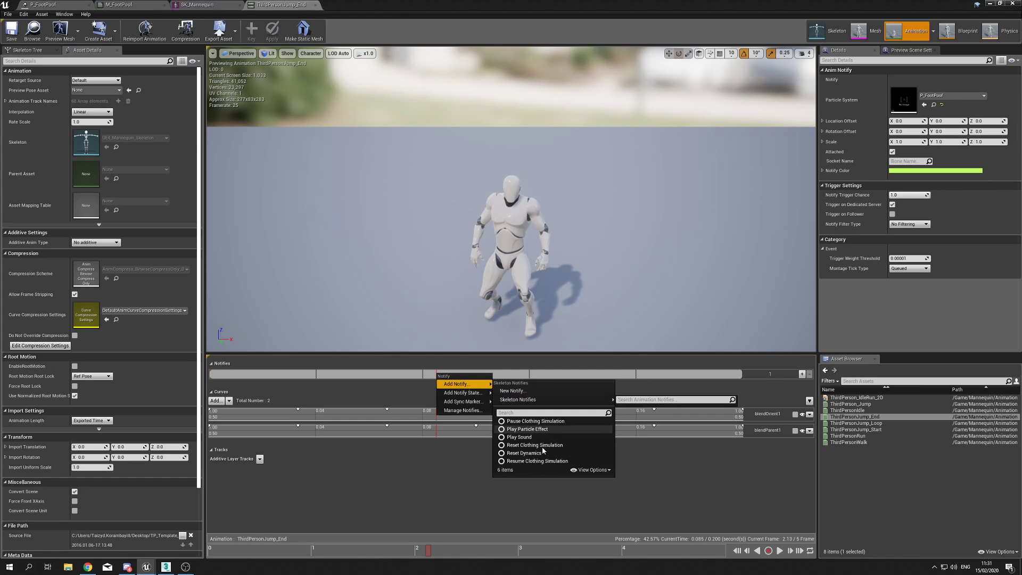
click(548, 429)
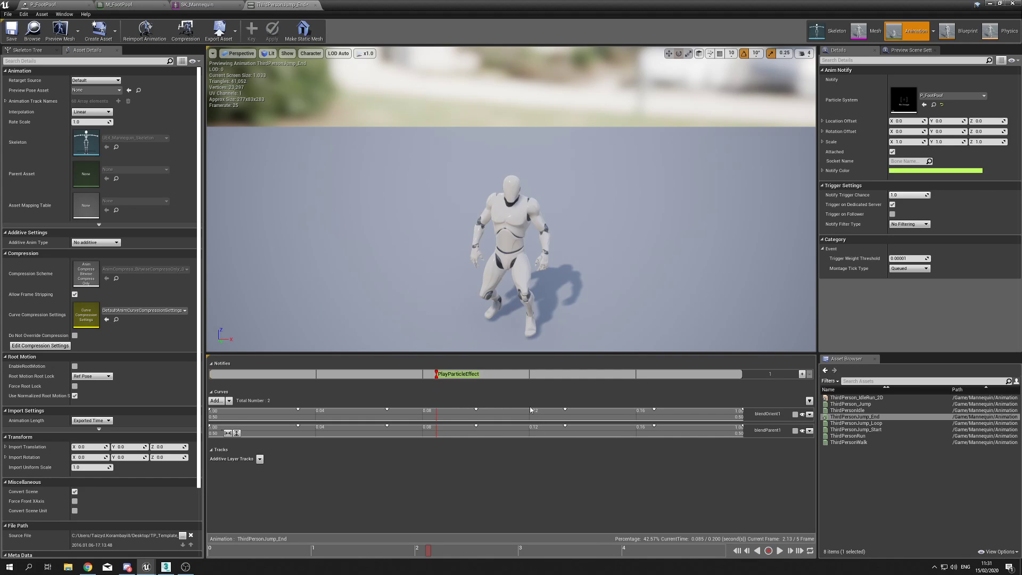
click(924, 105)
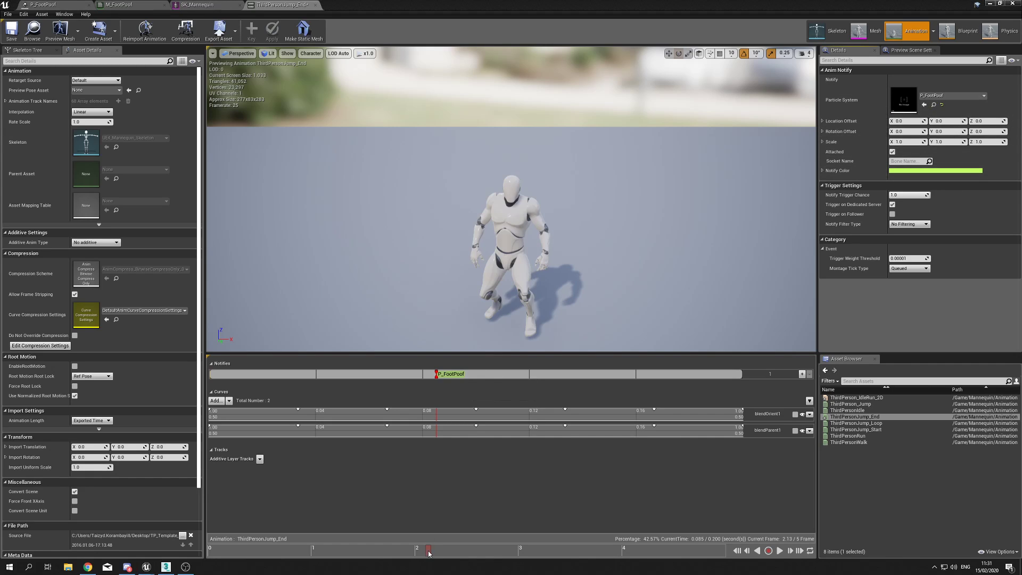
click(330, 549)
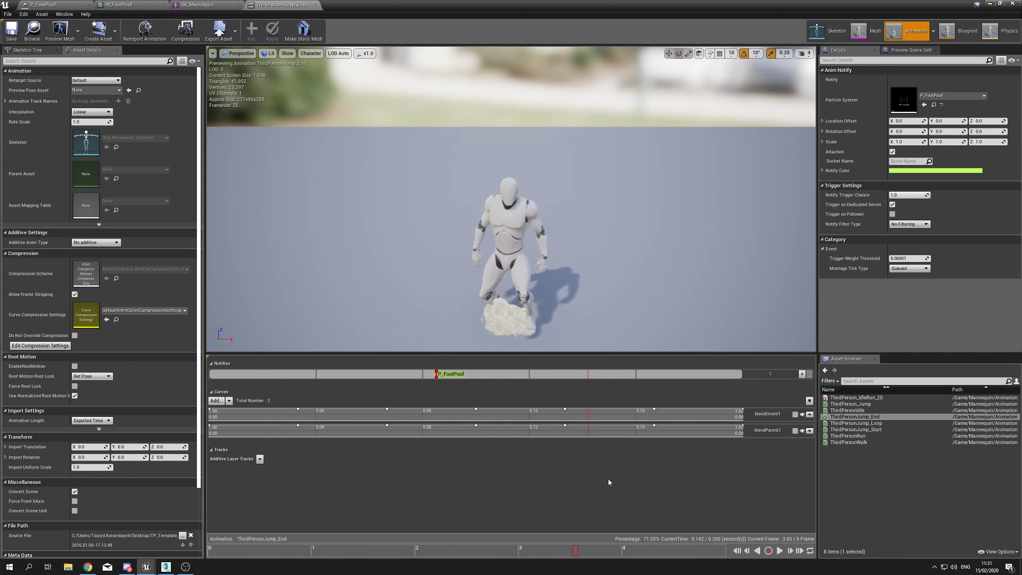
click(16, 33)
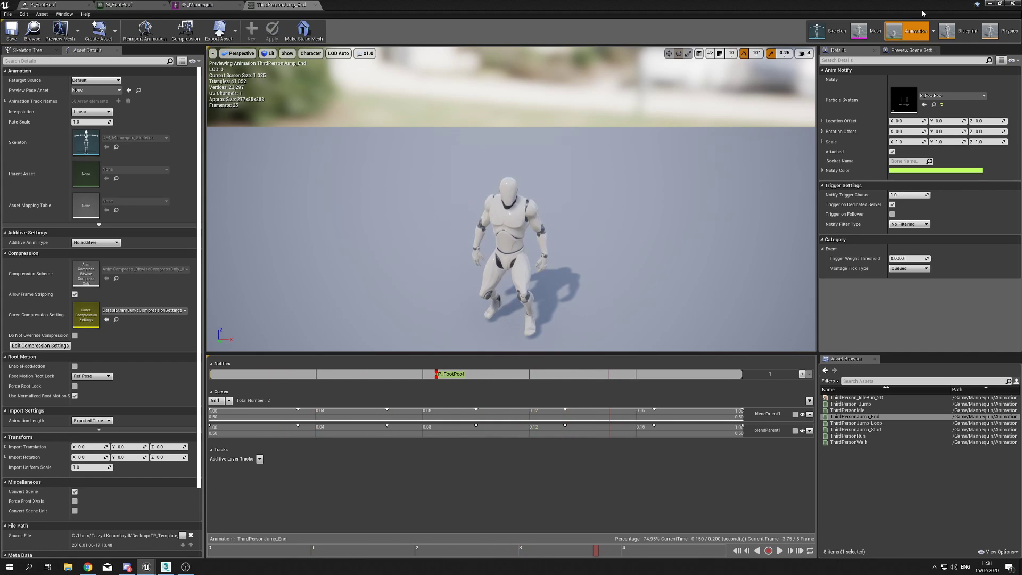
- Play the level and make the character run and jump to check the landing poof, ending the session
click(990, 4)
click(466, 29)
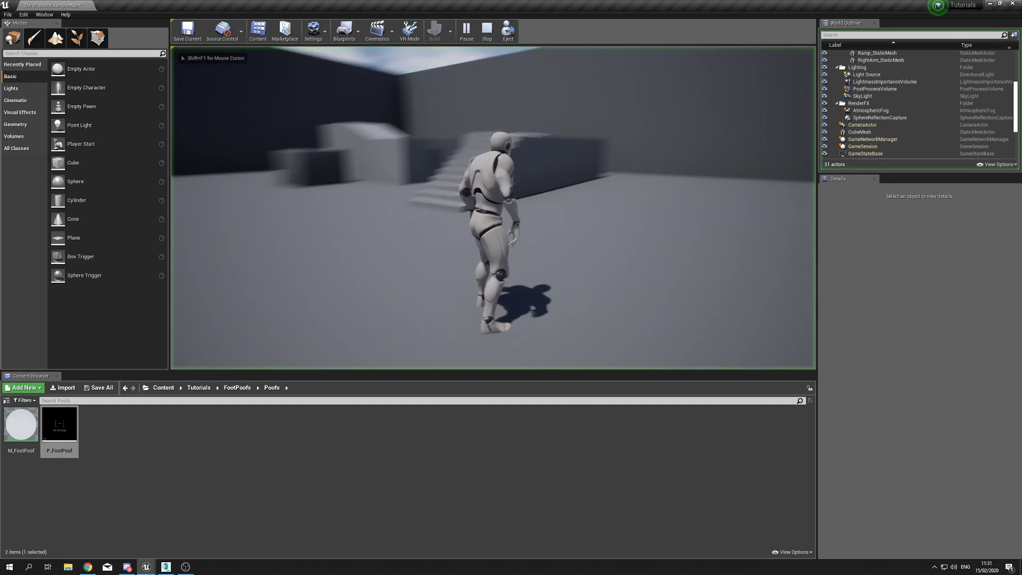
key(w)
key(a)
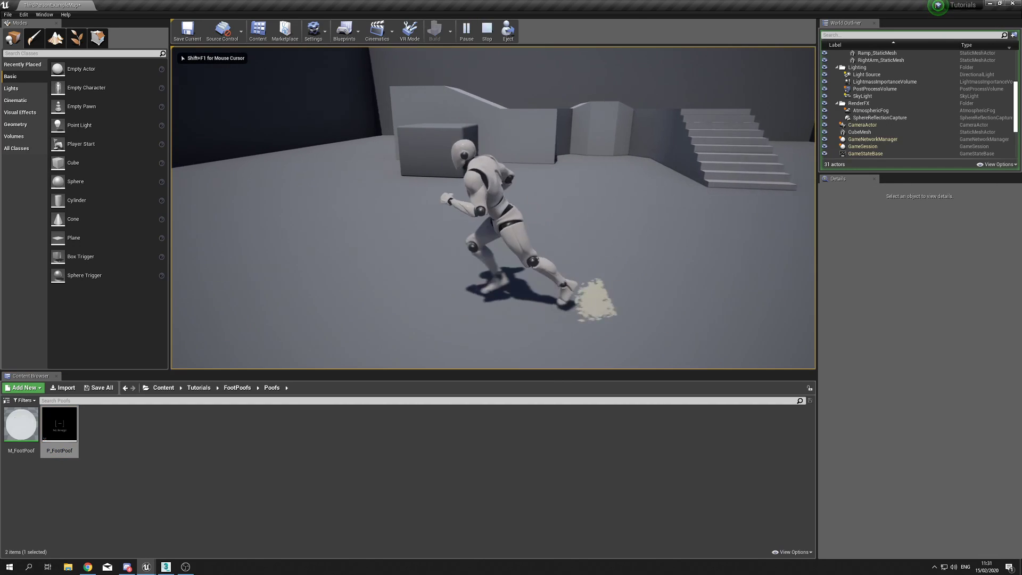
key(space)
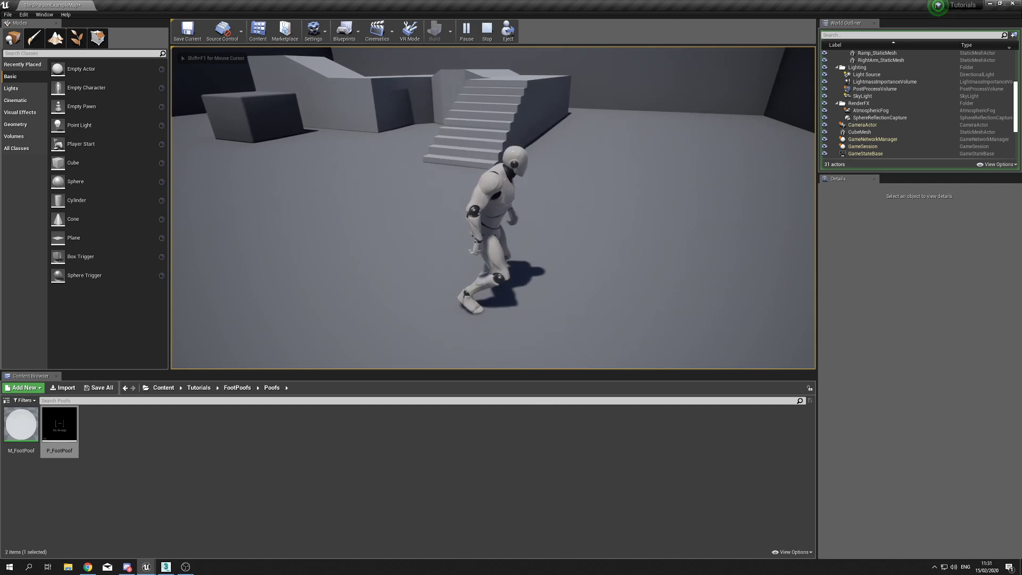
key(space)
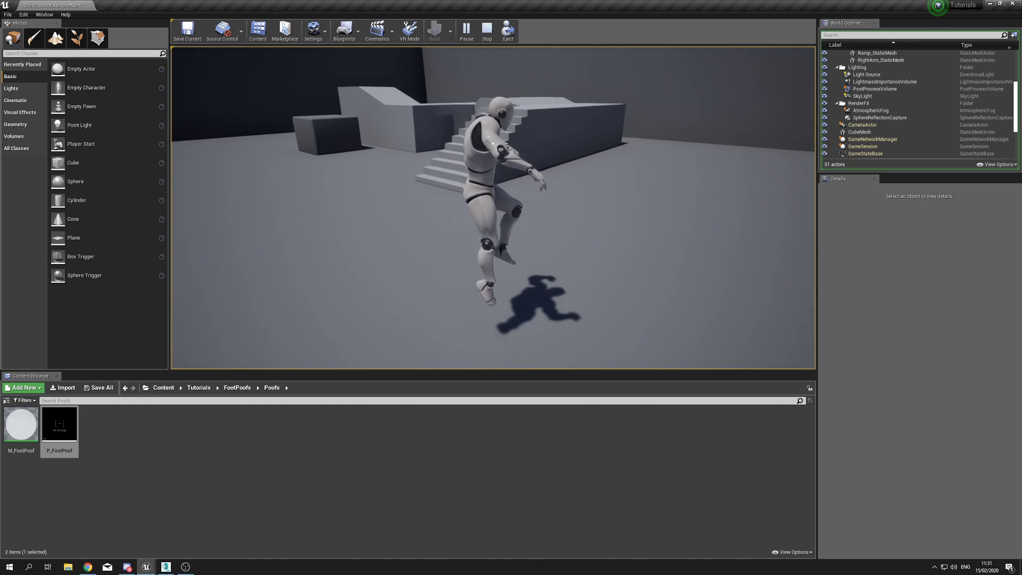
key(Escape)
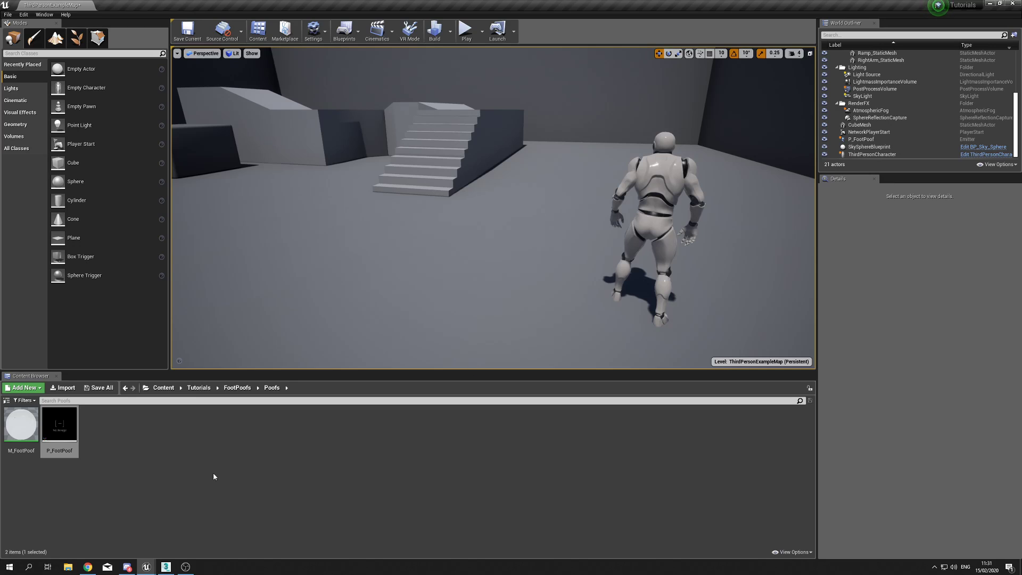
- Return to ThirdPersonJump_End and move its P_FootPoof notify to the very start of the animation
click(655, 165)
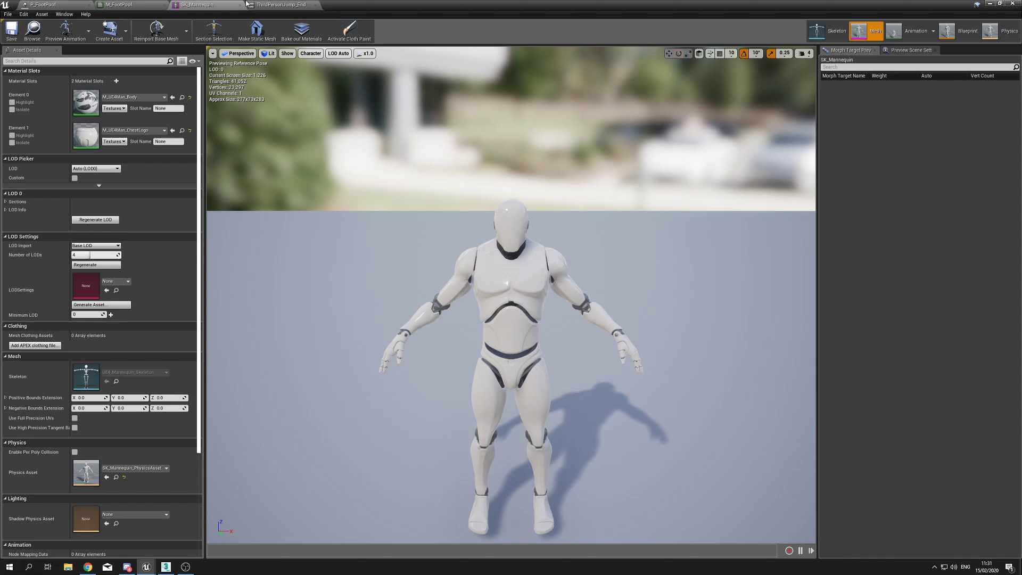
click(247, 4)
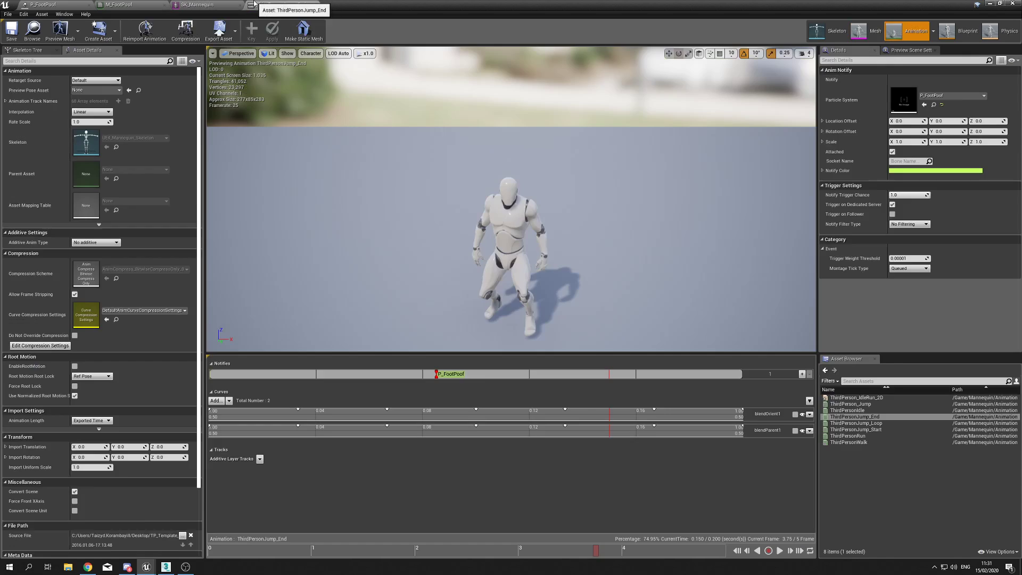
click(371, 375)
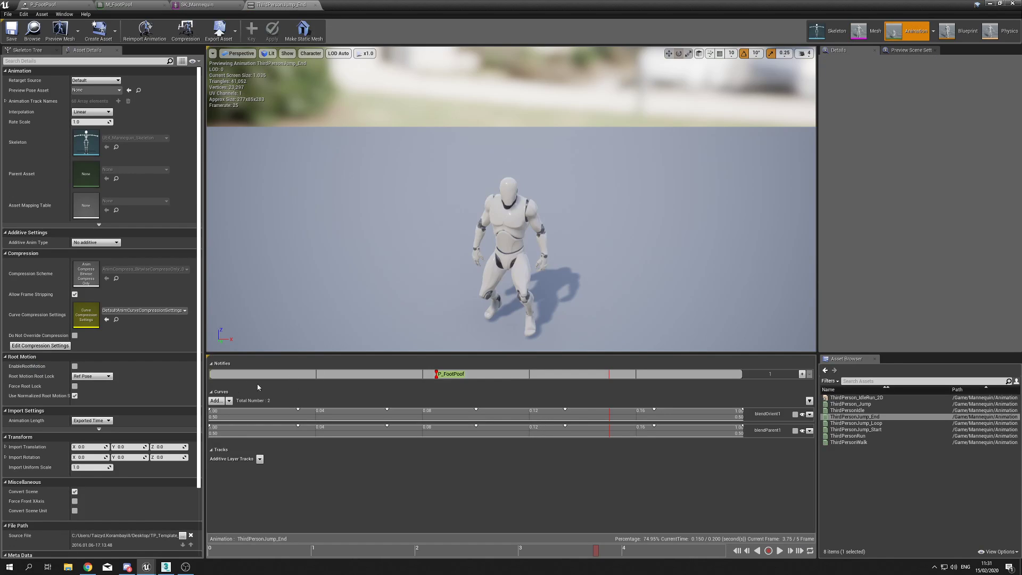
drag(437, 375, 323, 382)
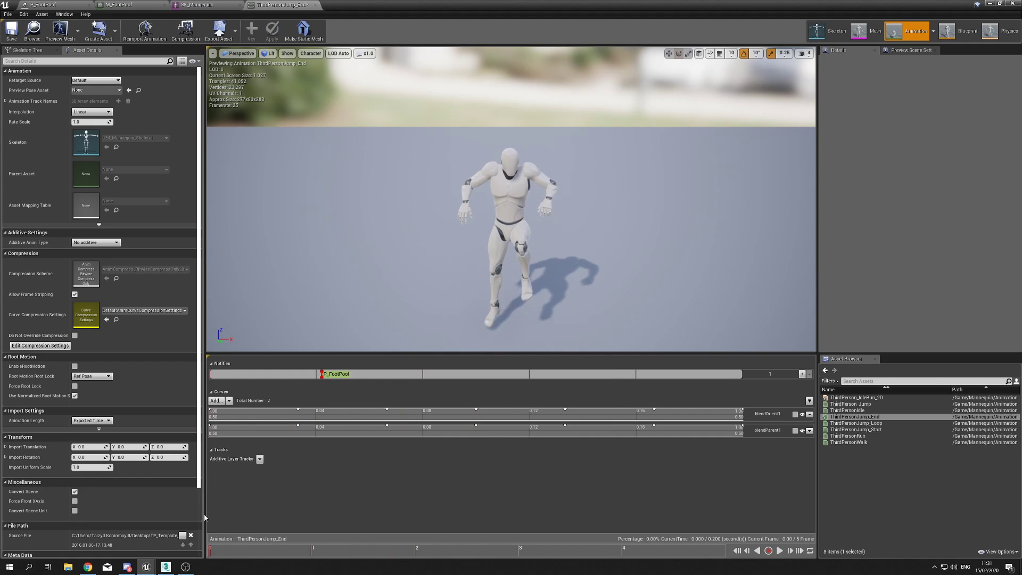
drag(337, 378, 224, 373)
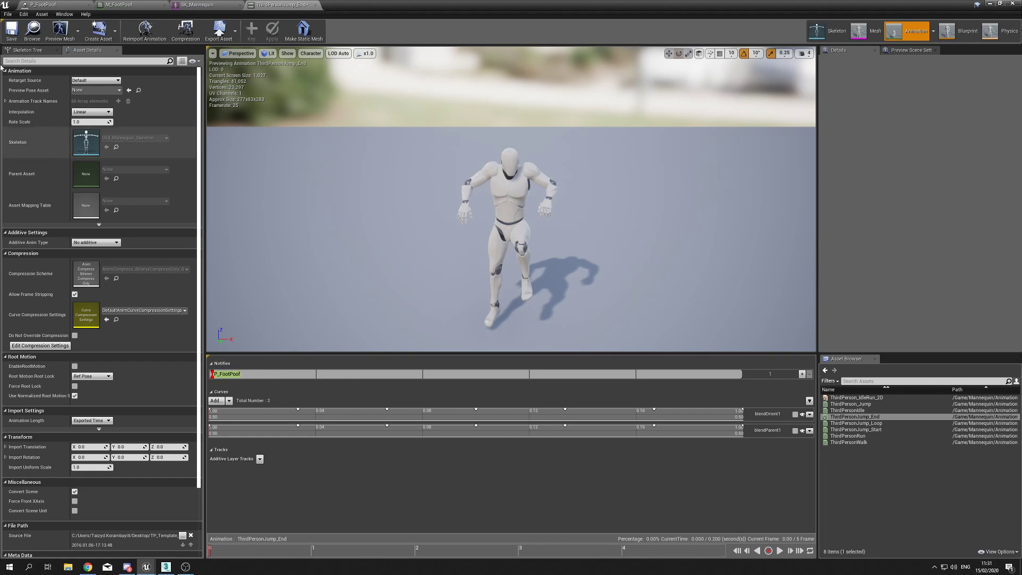
- Return to the level, play it, and make the character run and jump to check the landing poof timing, ending the session
click(990, 3)
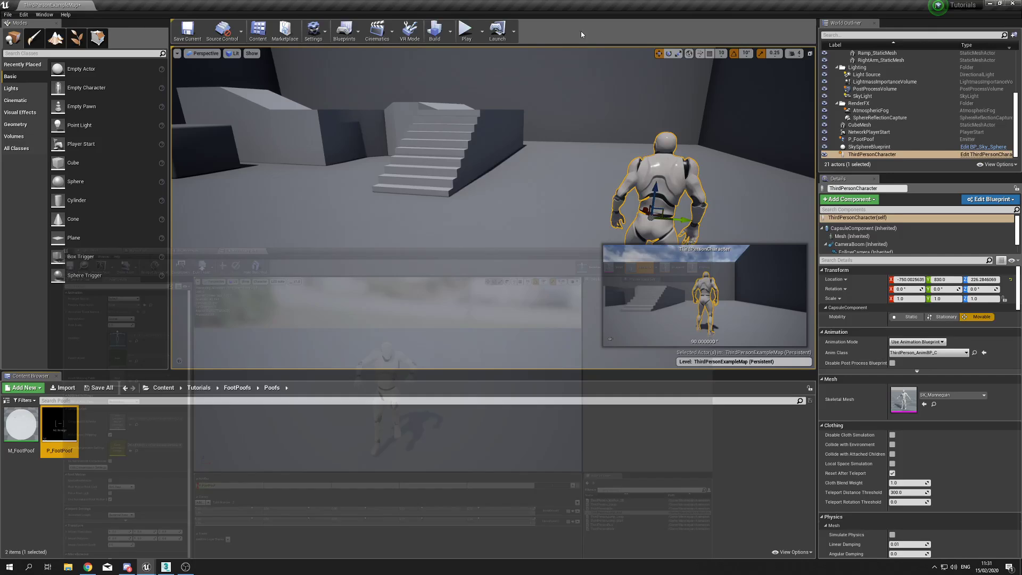
click(465, 31)
click(617, 149)
key(w)
key(space)
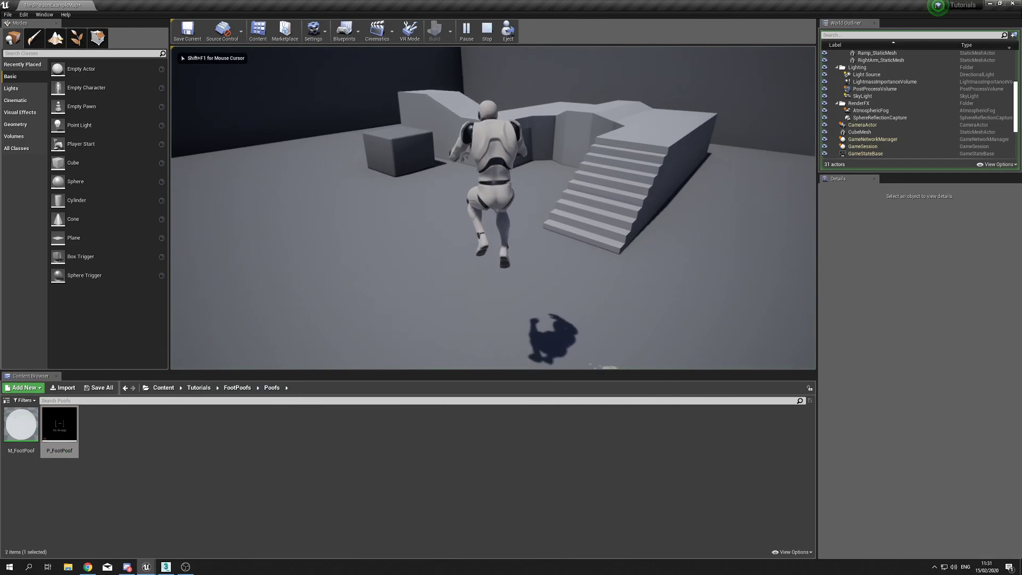
key(d)
key(space)
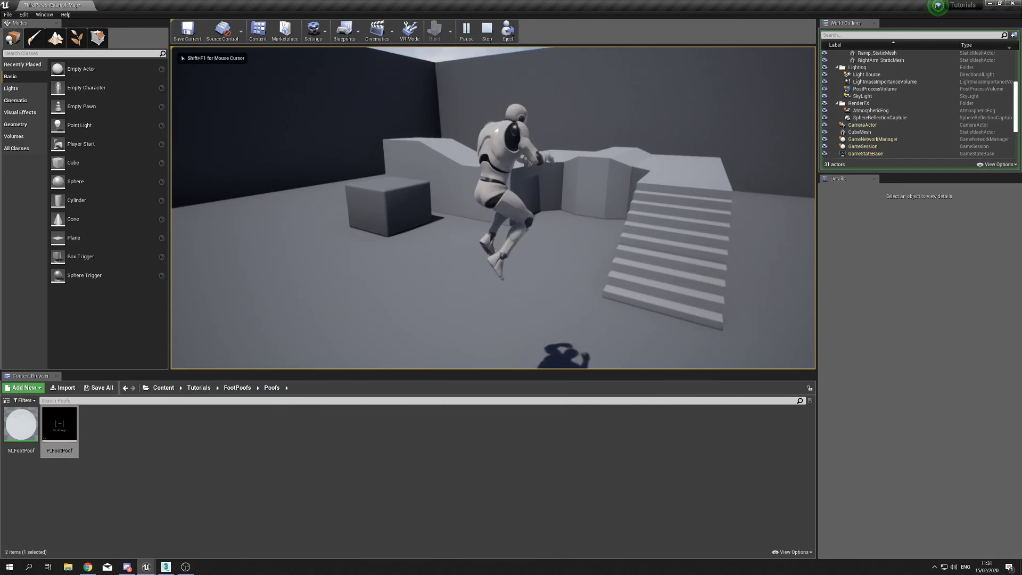
key(w)
key(space)
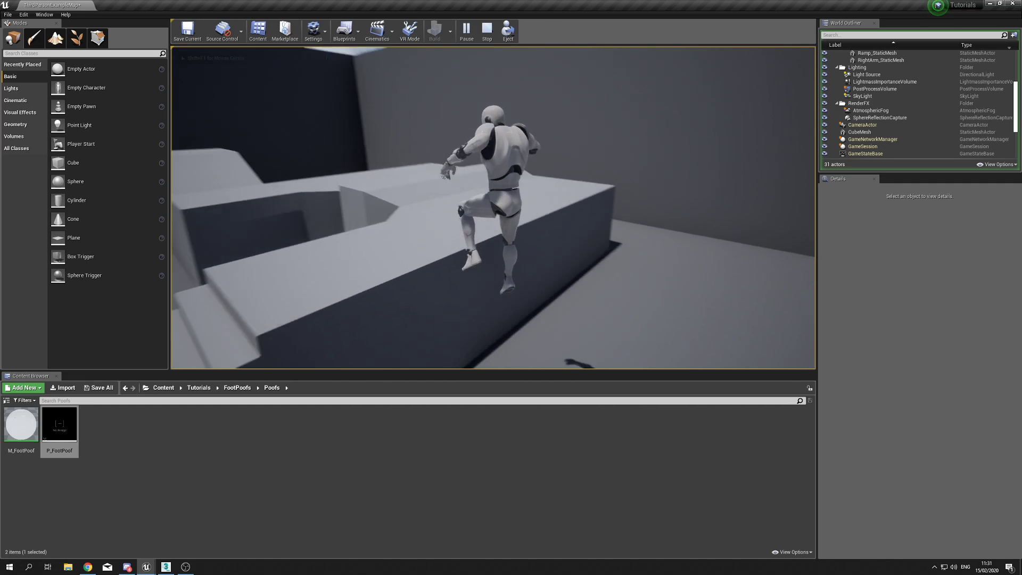
key(d)
key(space)
key(space)
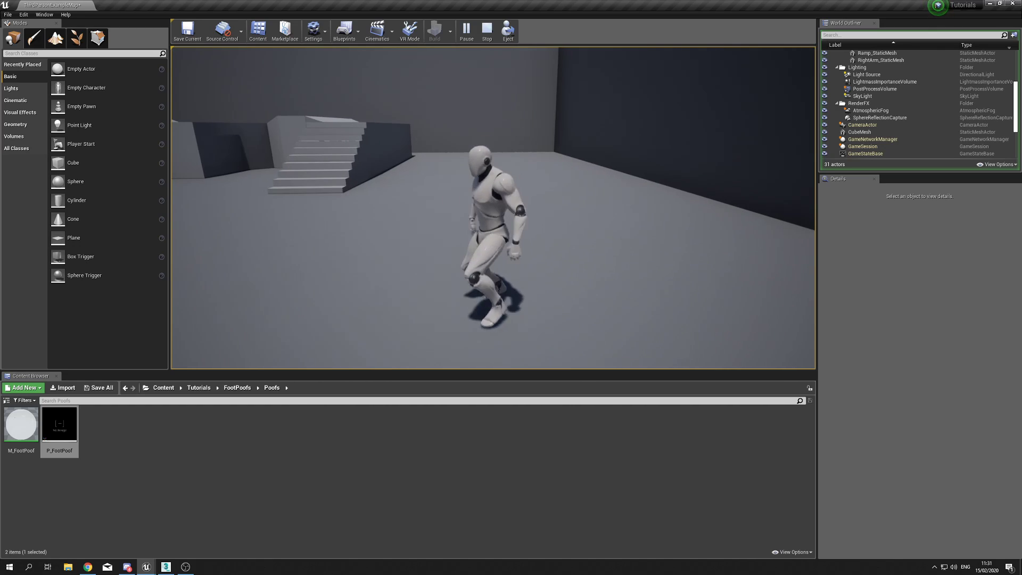
key(space)
key(Escape)
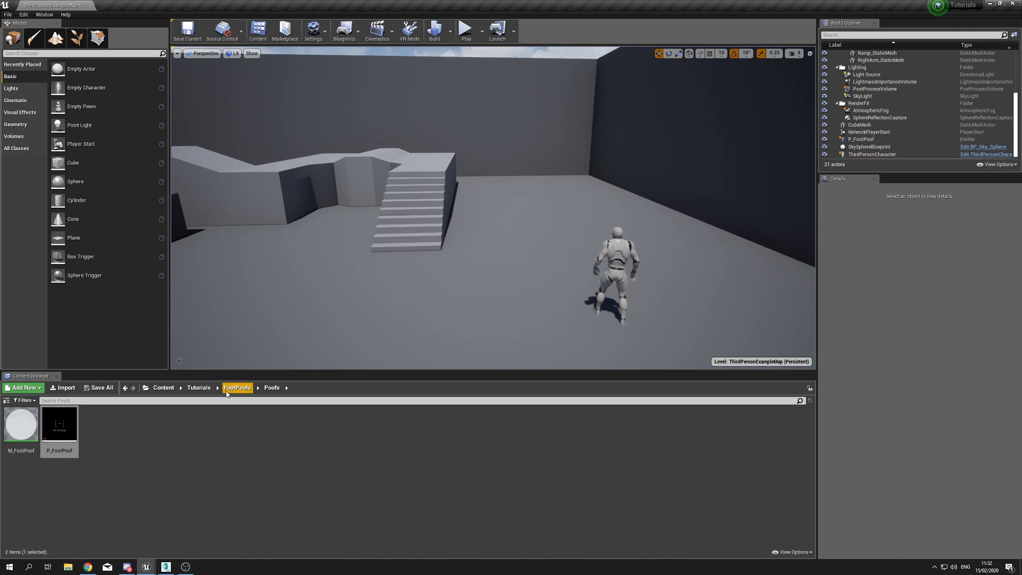
- Open the skeletal mesh of the character placed in the level and switch its animation editor to ThirdPersonJump_Start
click(619, 245)
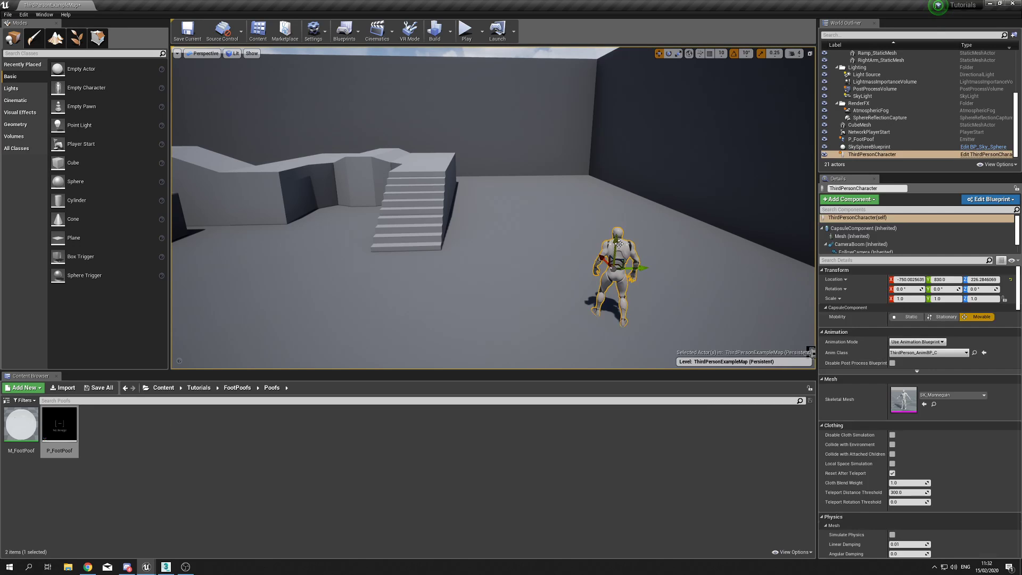
double_click(912, 400)
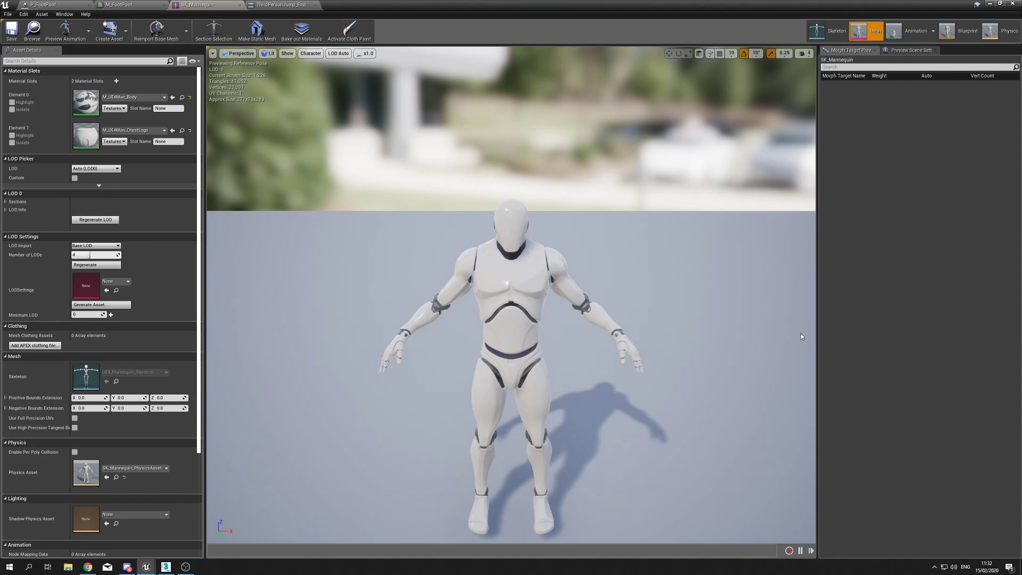
click(917, 31)
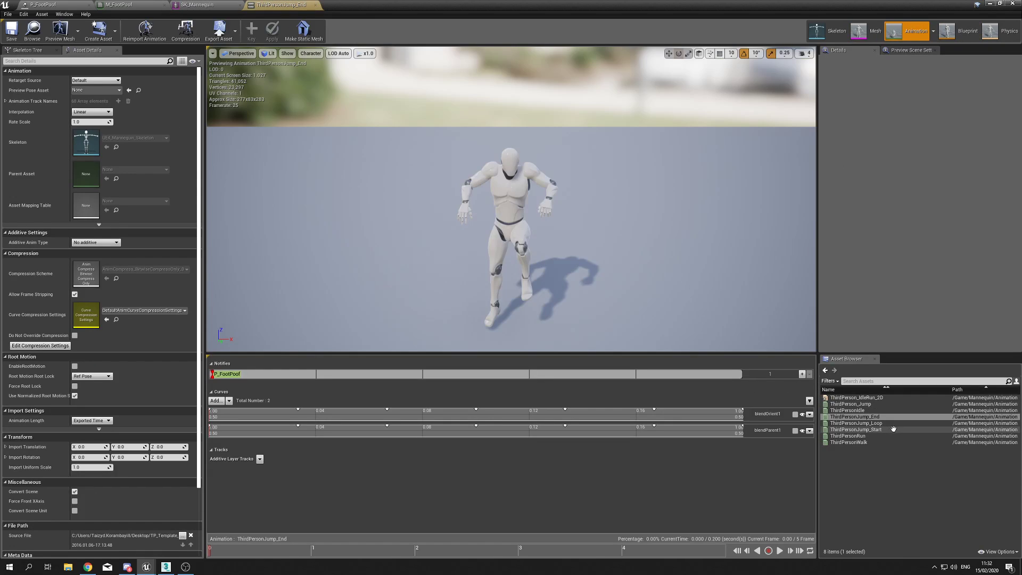
mouse_move(874, 430)
click(875, 429)
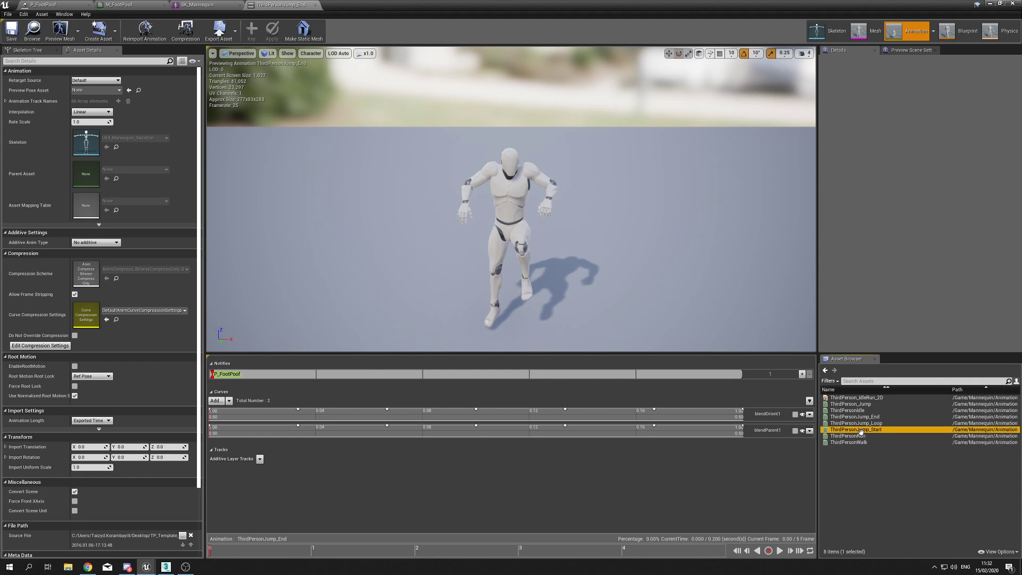
double_click(862, 430)
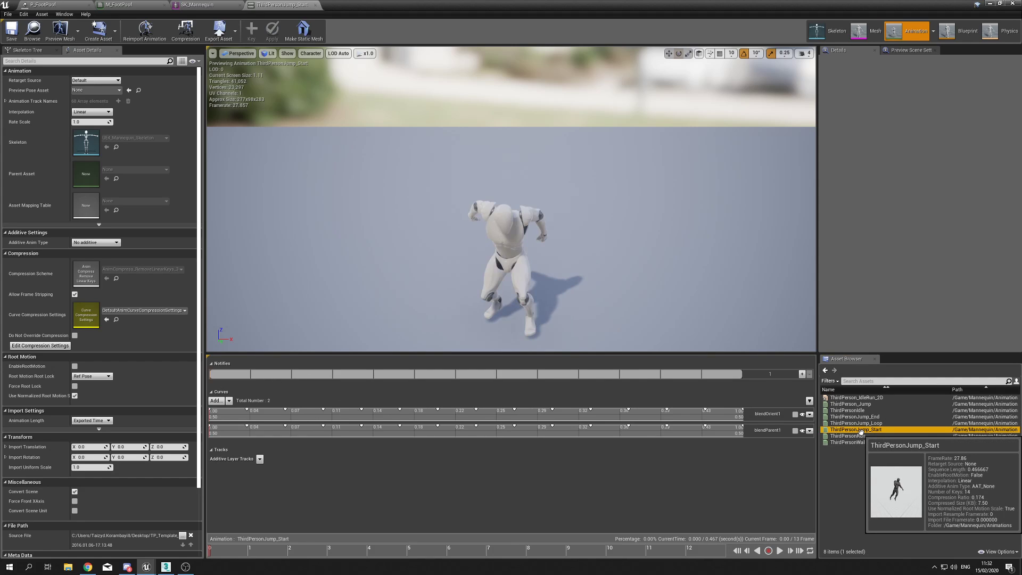
- Add a Play Particle Effect notify at the very start of ThirdPersonJump_Start and assign P_FootPoof as its particle system
right_click(212, 376)
mouse_move(234, 380)
click(303, 419)
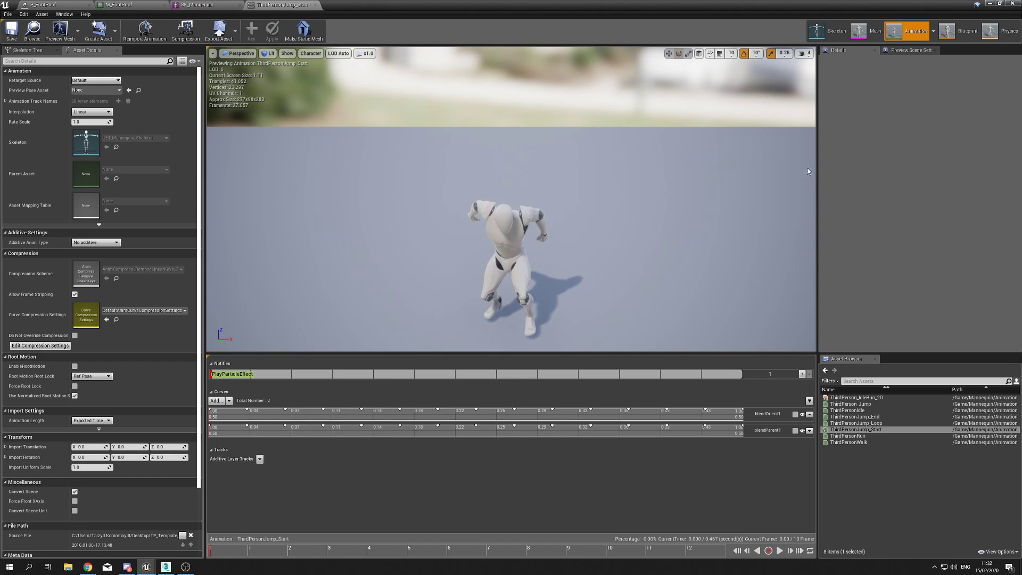
click(241, 375)
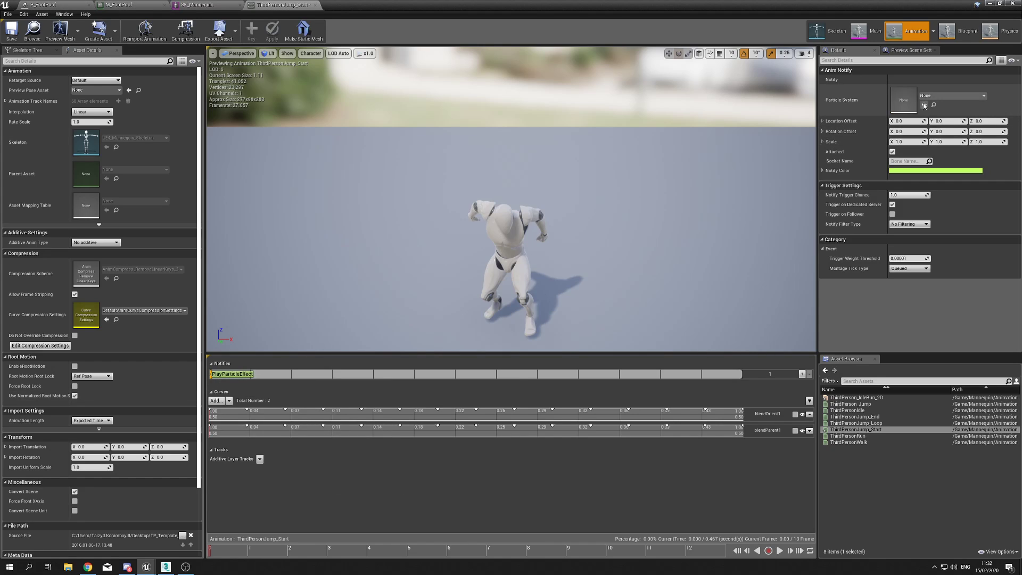
- Play the level and make the character jump repeatedly on the floor and blocks to check the take-off and landing poofs
click(986, 4)
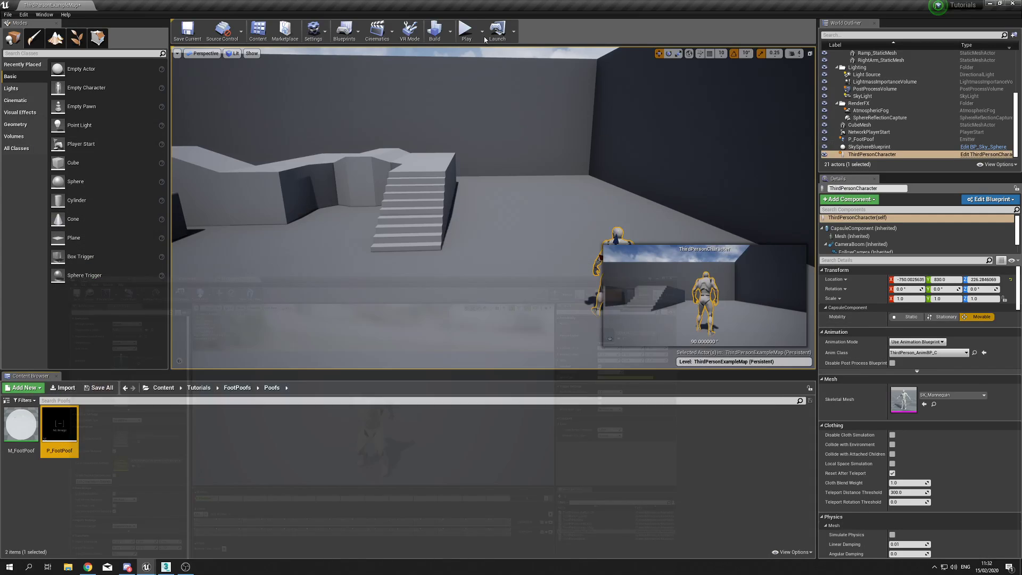
click(466, 30)
key(a)
key(space)
key(space)
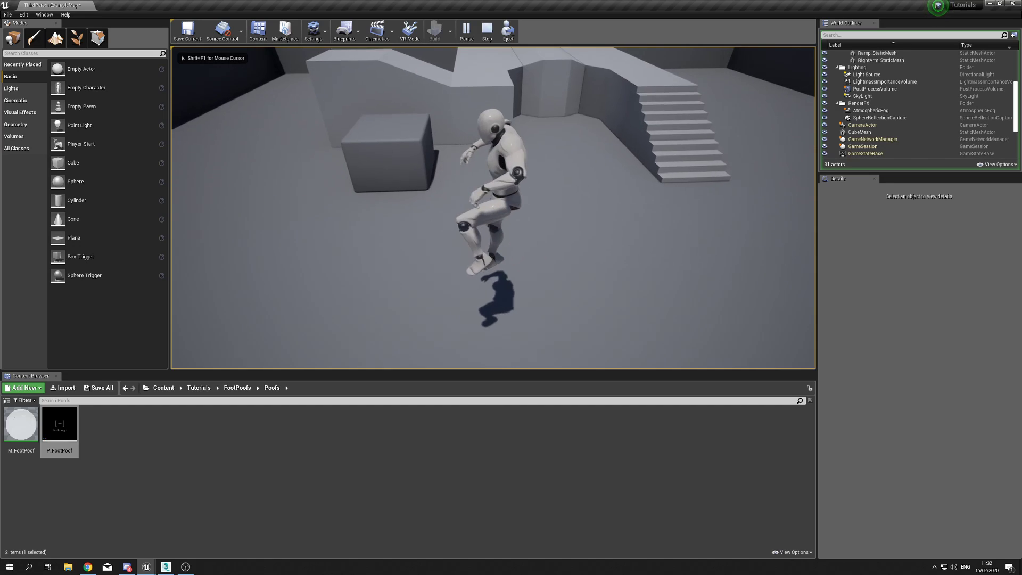
key(space)
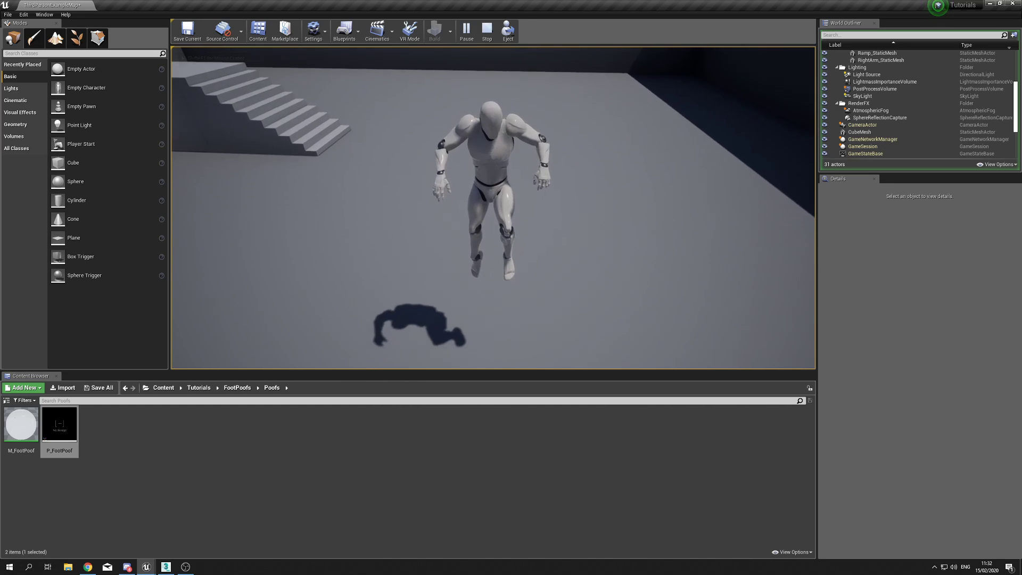
key(space)
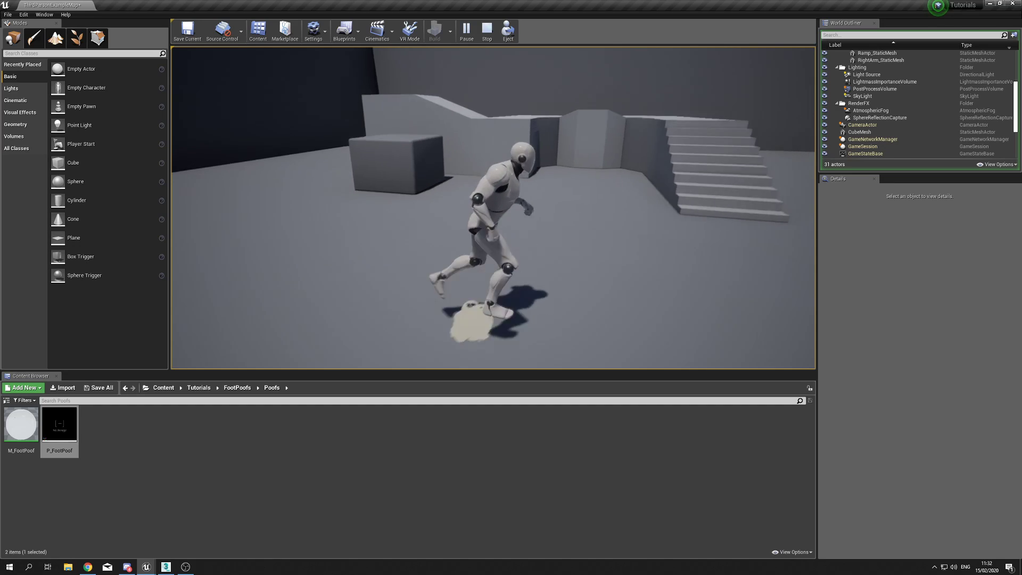
key(space)
key(space)
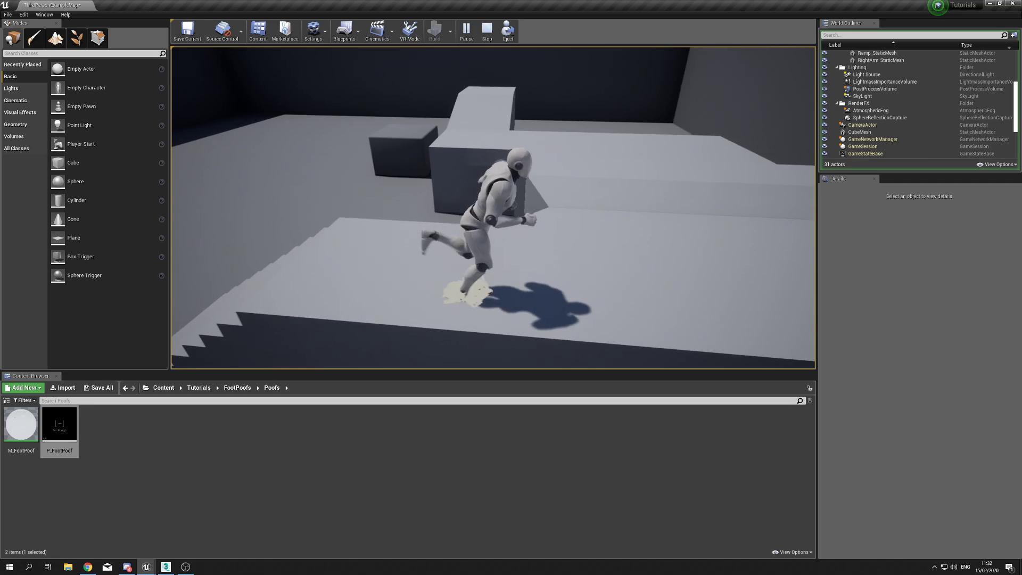
key(space)
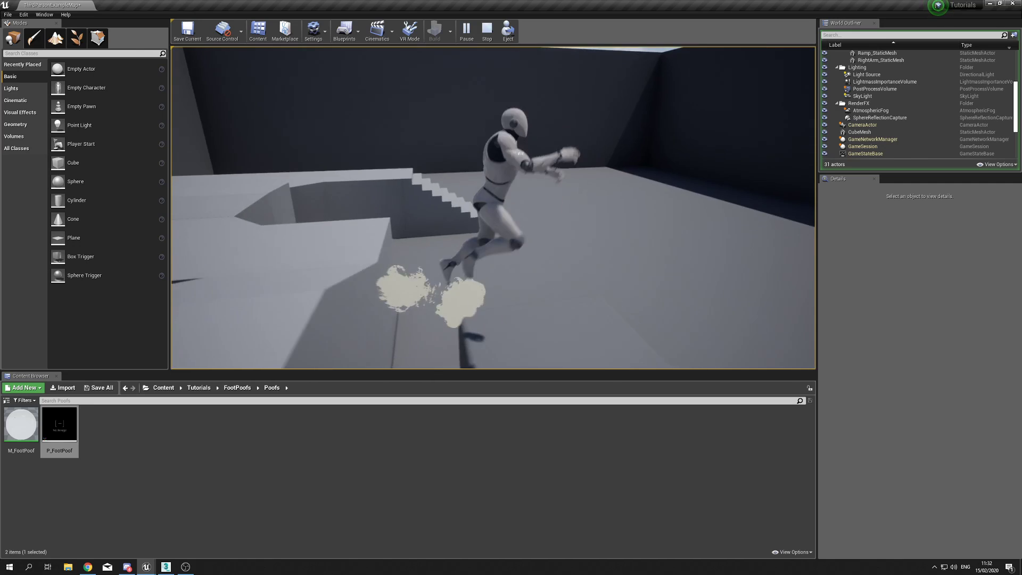
key(space)
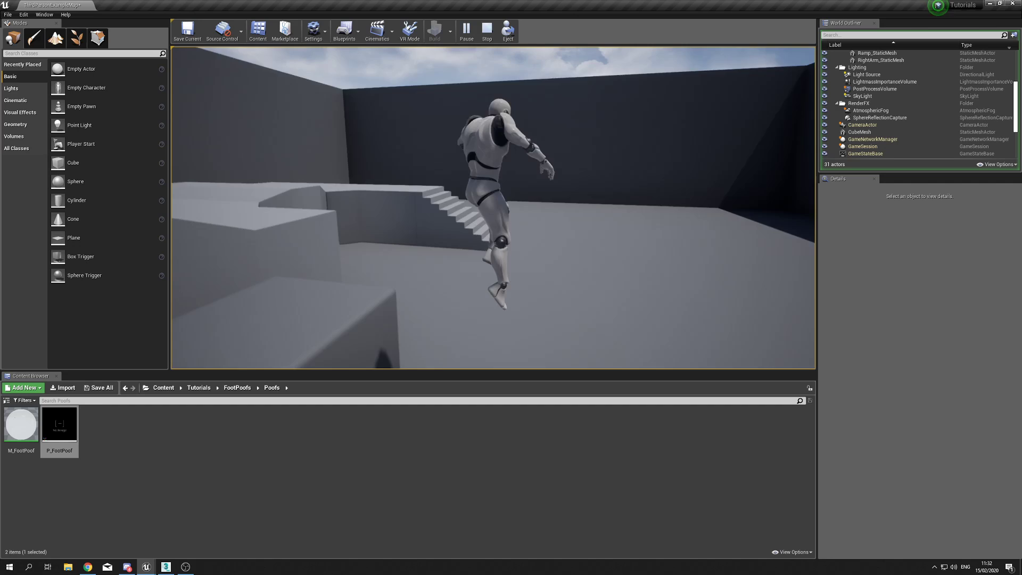
key(space)
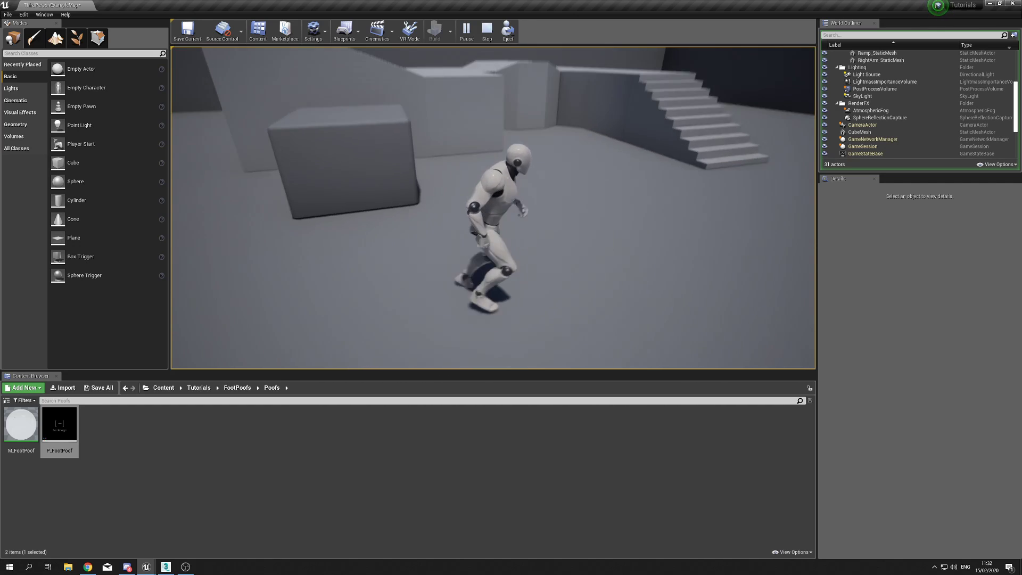
key(space)
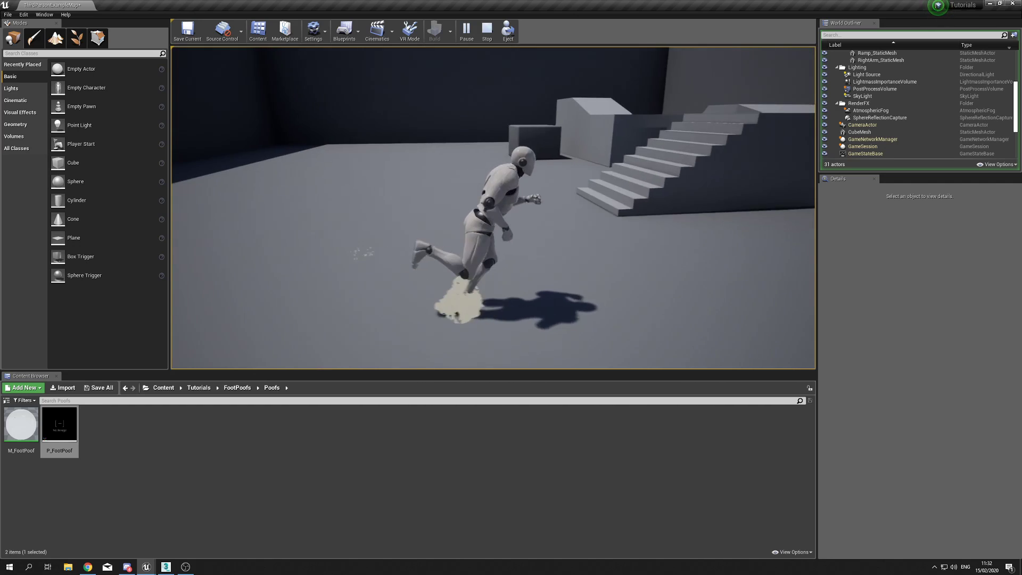
- Run the character back and forth with quick direction changes to check the footstep poofs, ending the play session
key(w)
key(a)
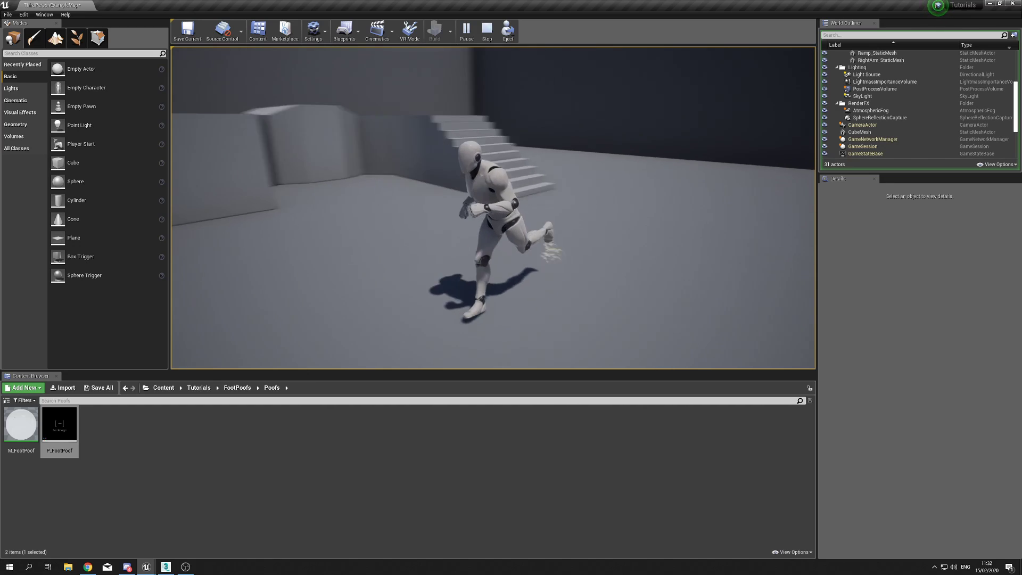
key(w)
key(d)
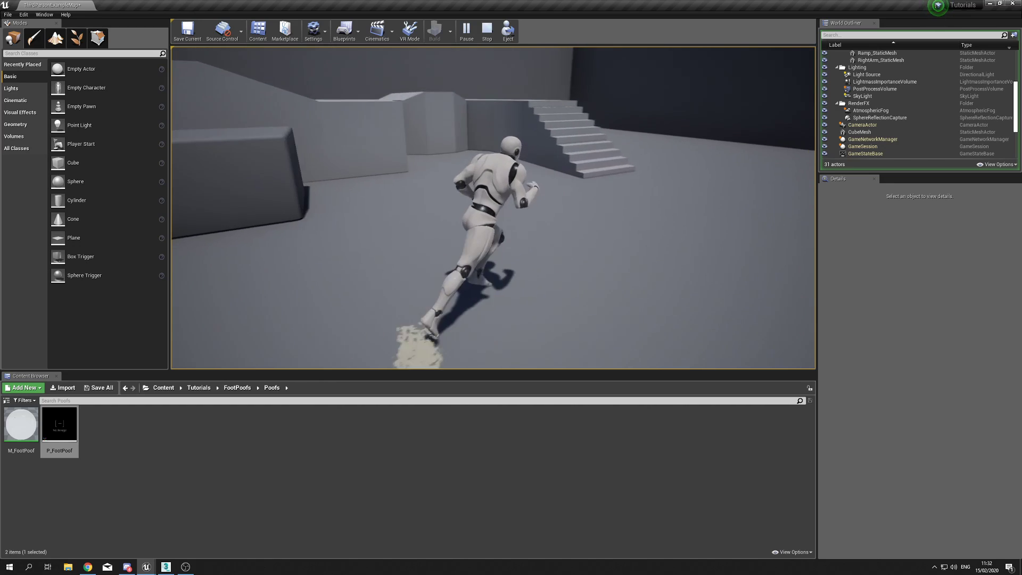
key(a)
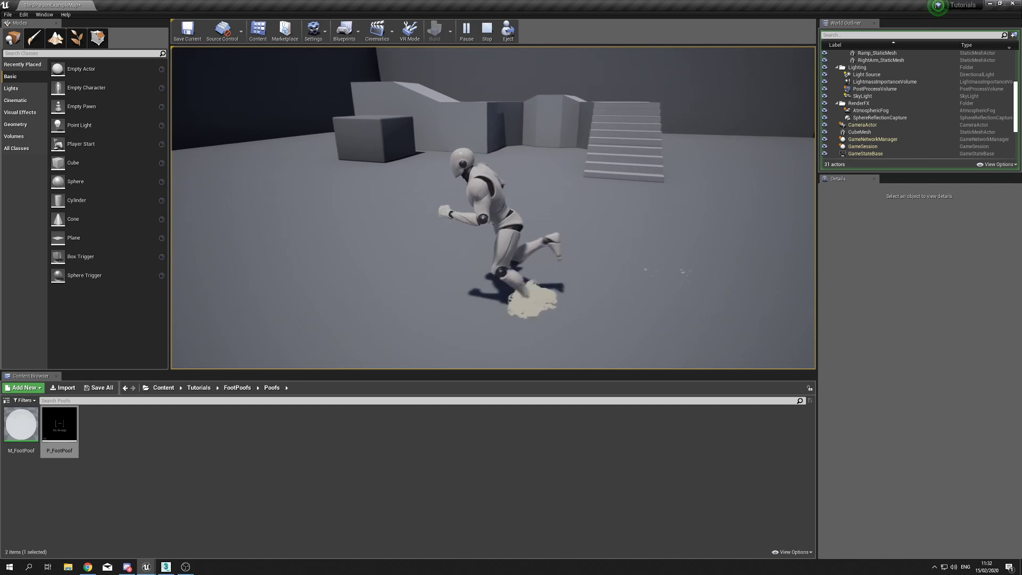
key(d)
key(a)
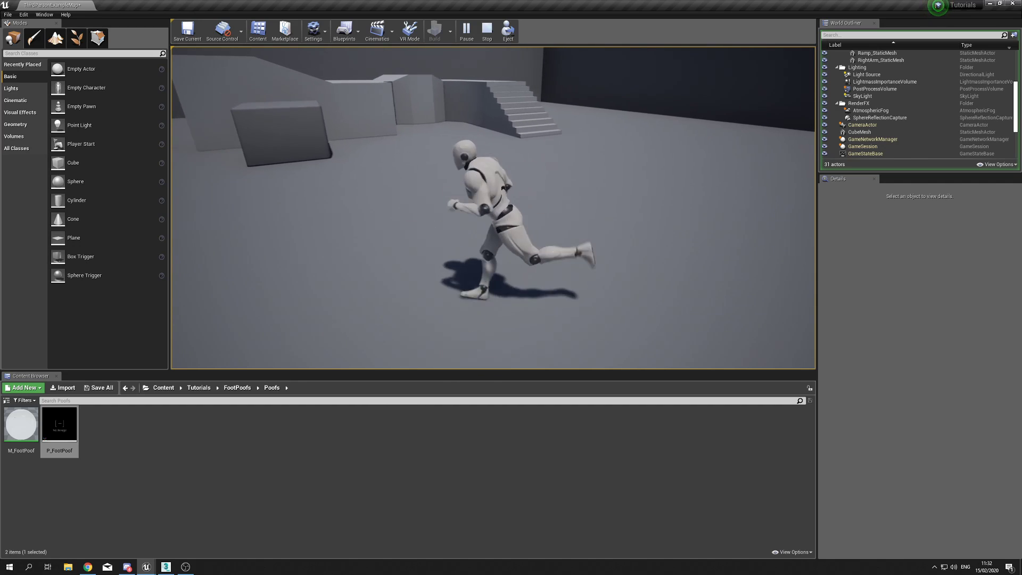
key(d)
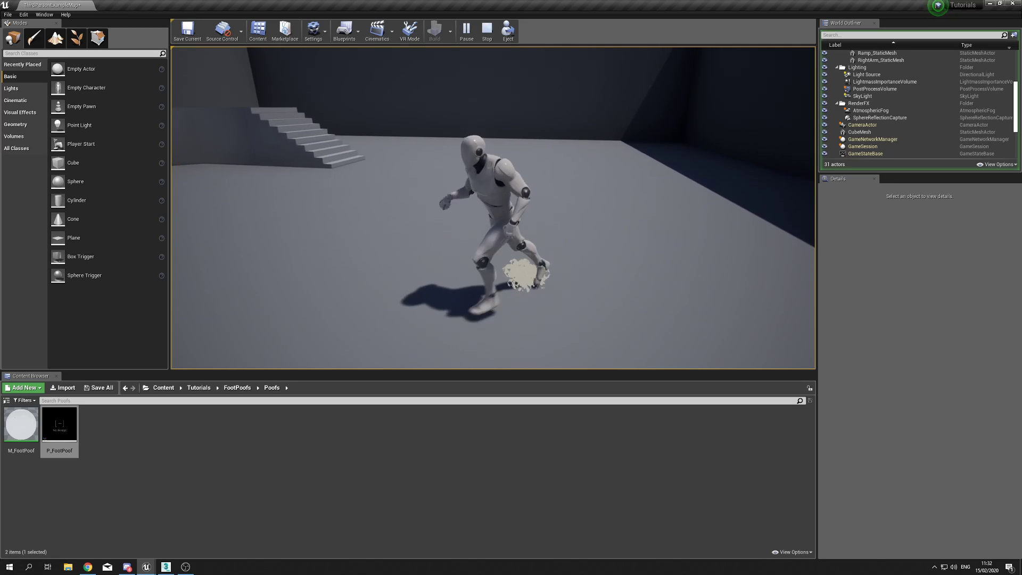
key(Escape)
- Reopen the placed character's skeletal mesh editor and return to the ThirdPersonJump_Start animation
click(479, 115)
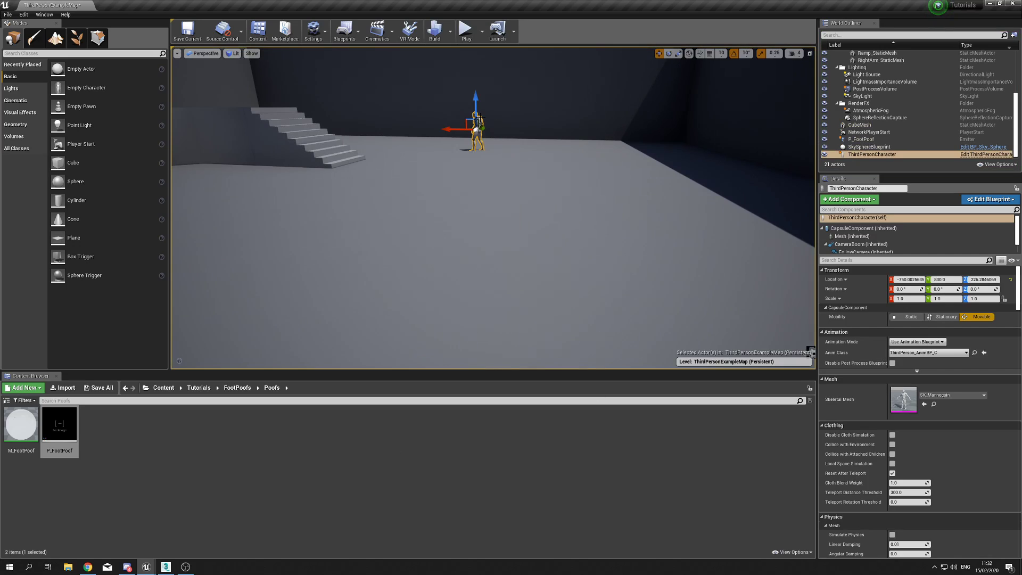
double_click(905, 399)
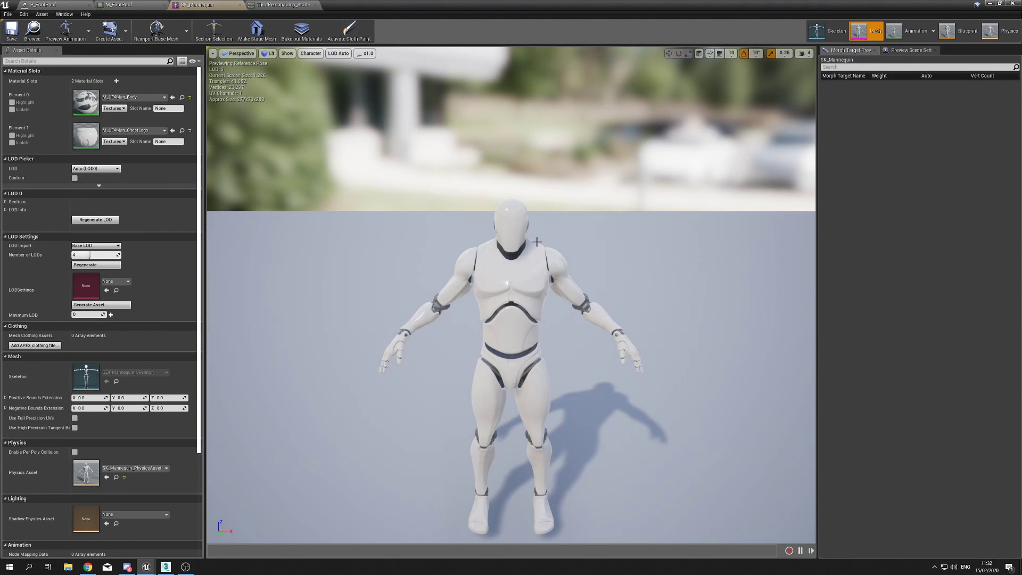
click(277, 5)
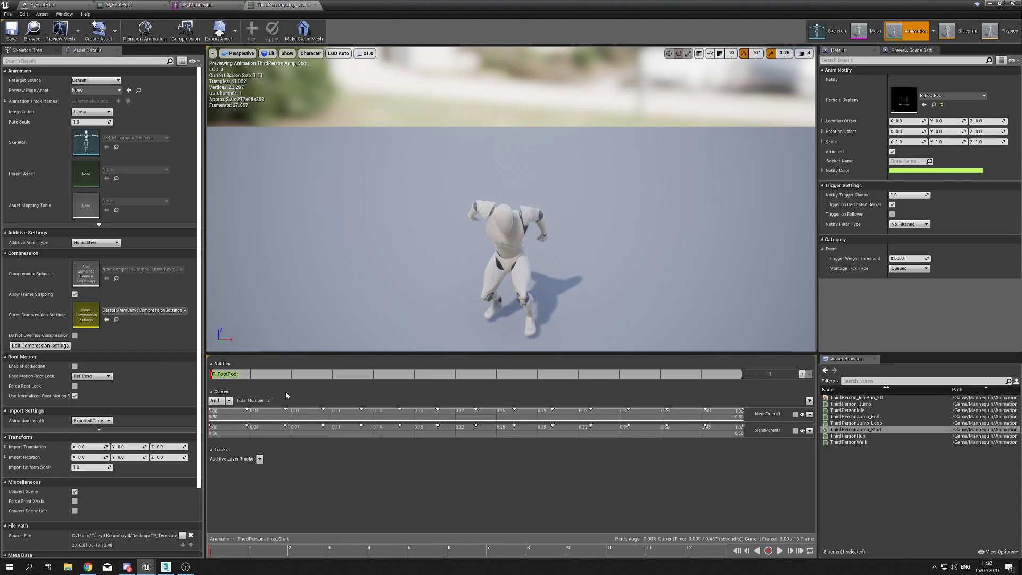
- Examine the notify types available for ThirdPersonJump_Start, such as Play Sound, and the options of its P_FootPoof notify
right_click(249, 376)
mouse_move(275, 390)
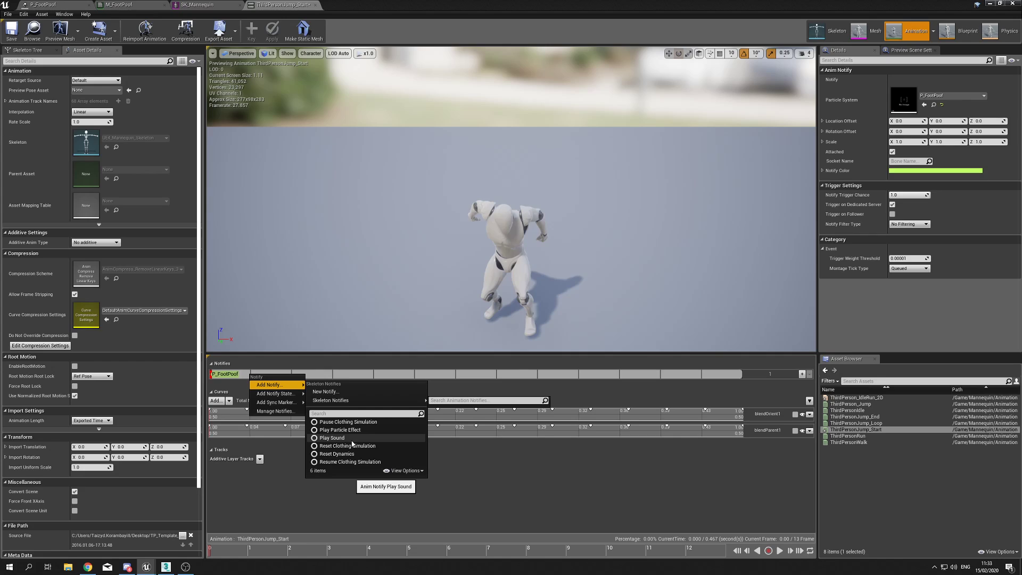
click(217, 378)
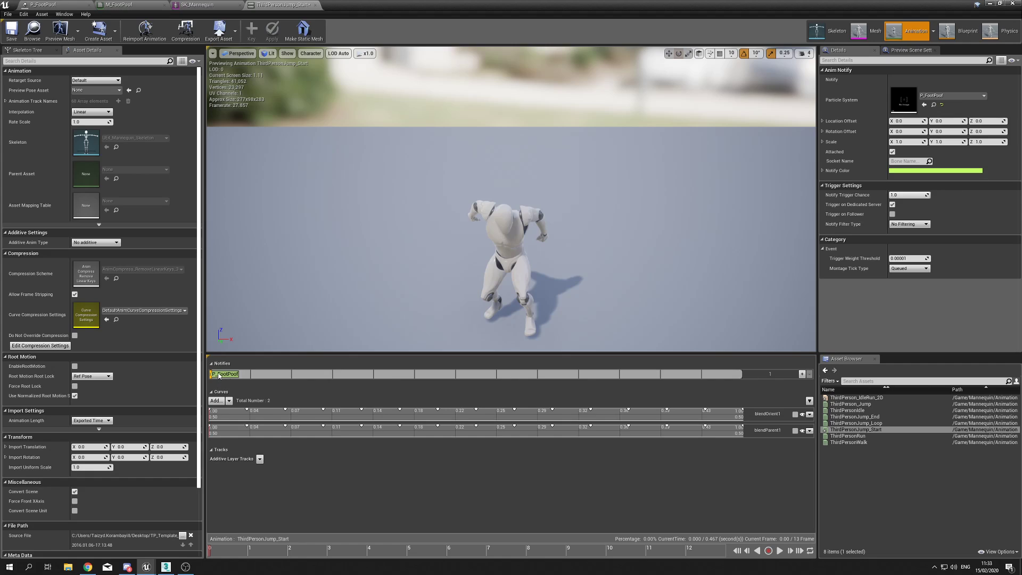
right_click(218, 376)
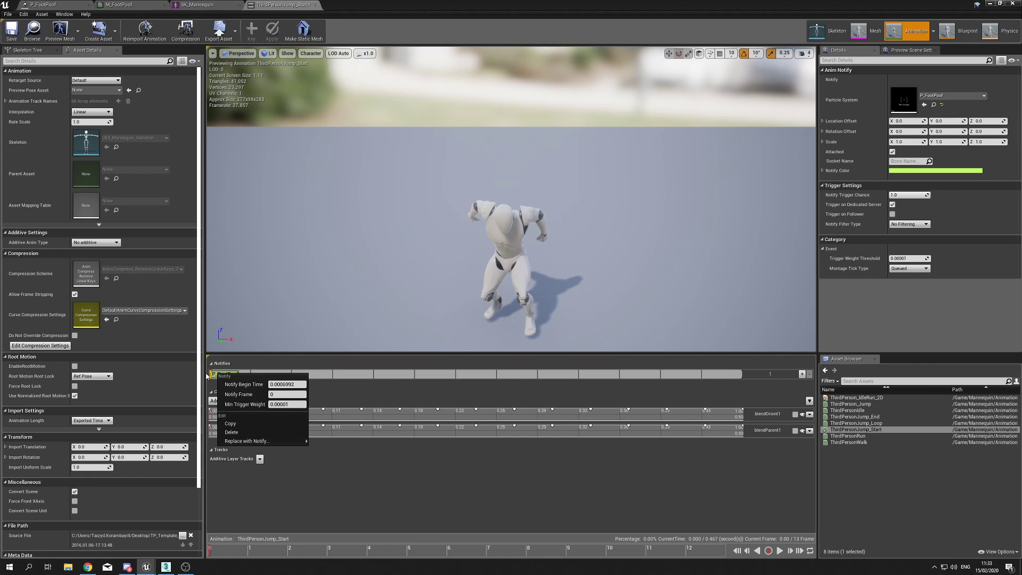
click(480, 384)
- Add a second notify track to ThirdPersonJump_Start and place a Play Sound notify at its start, above the P_FootPoof notify
click(803, 375)
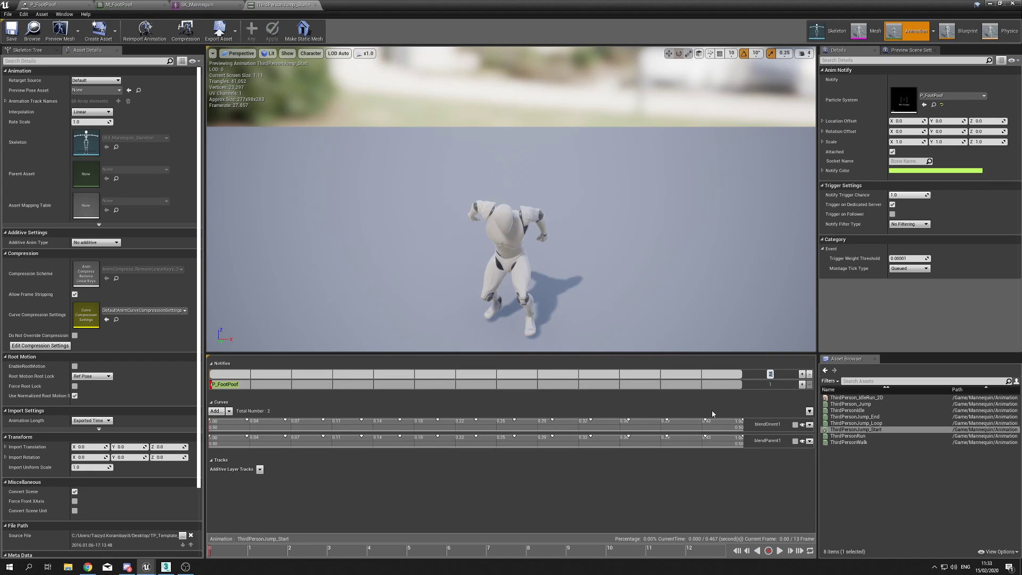
right_click(225, 373)
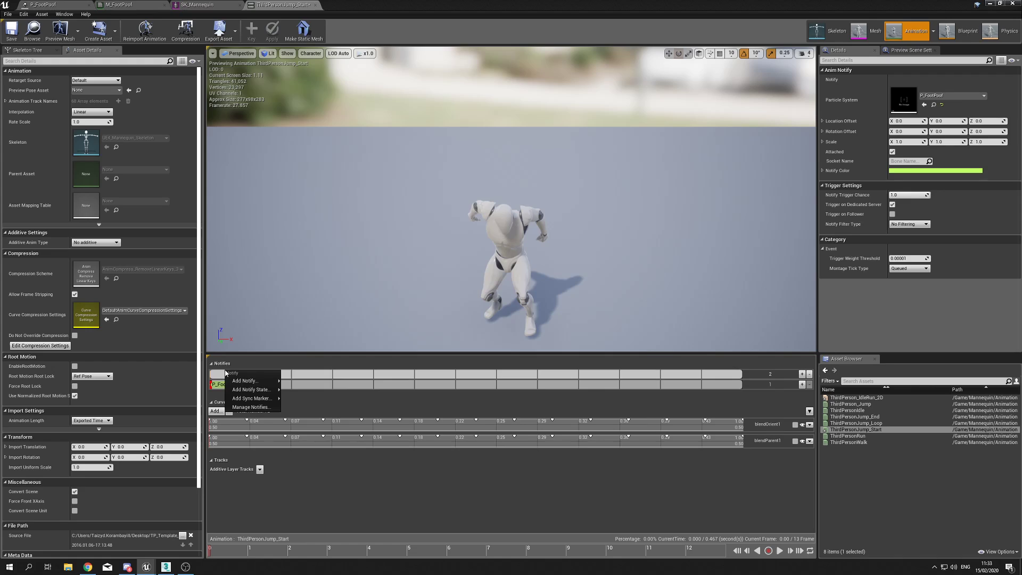
click(313, 434)
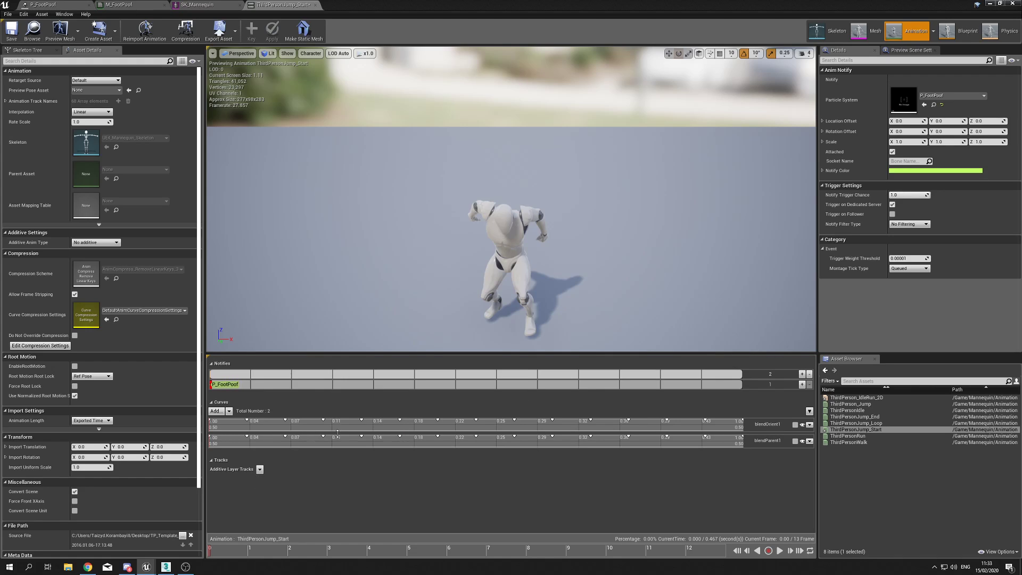
click(223, 375)
click(262, 405)
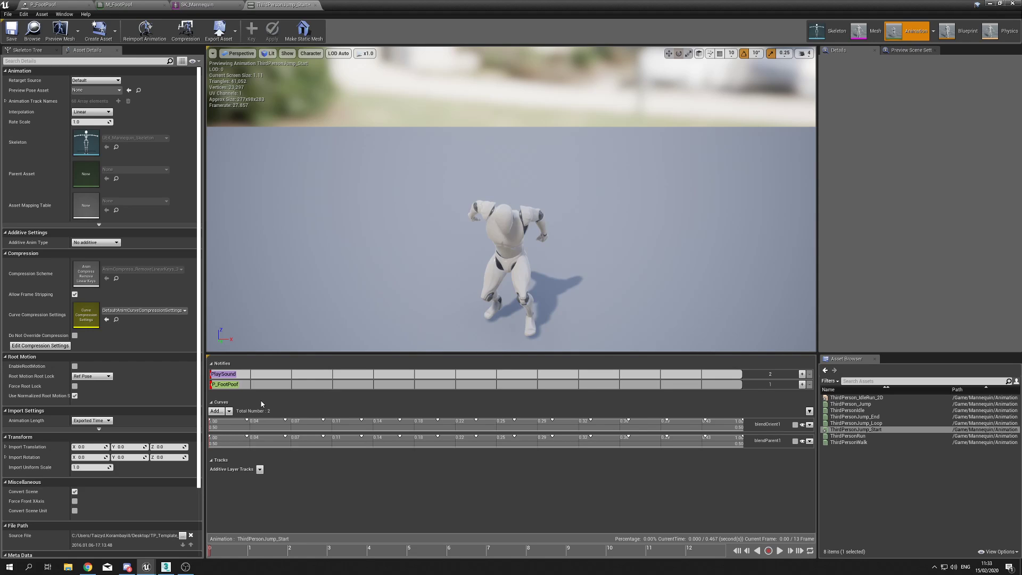
- Return to the level, play it and run the character around the floor in different directions to check the footstep poofs
click(989, 3)
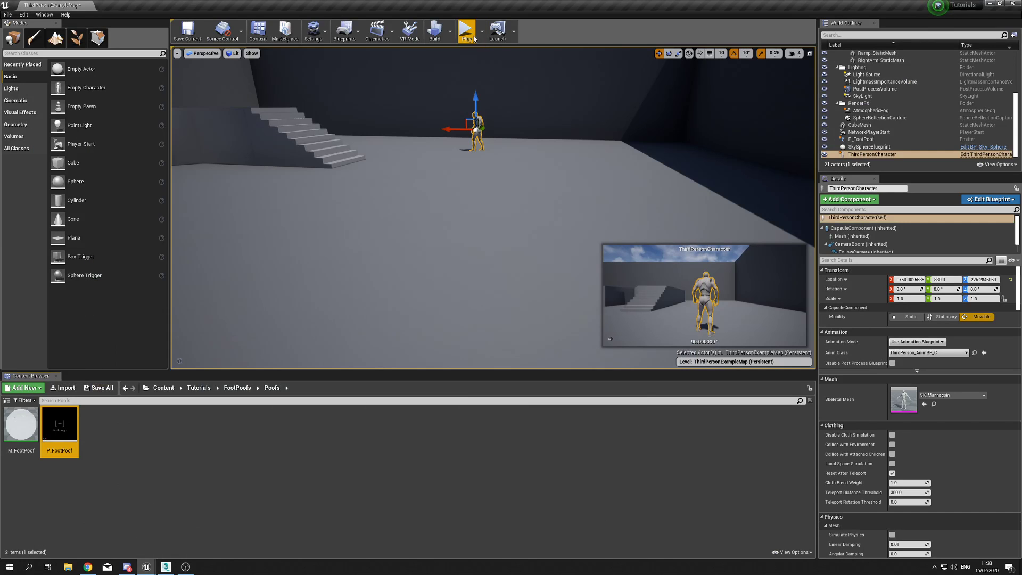
click(467, 29)
key(a)
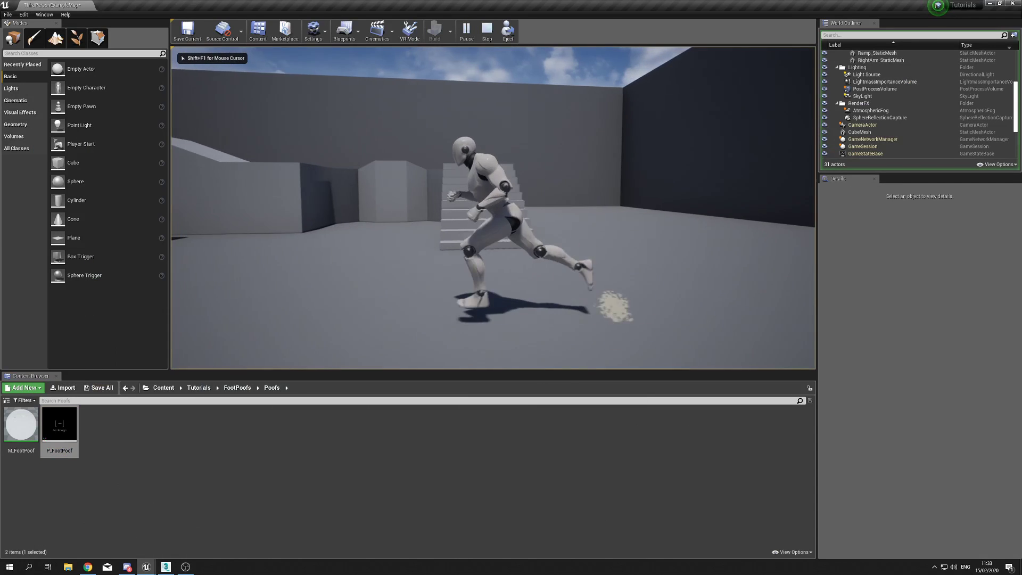
key(d)
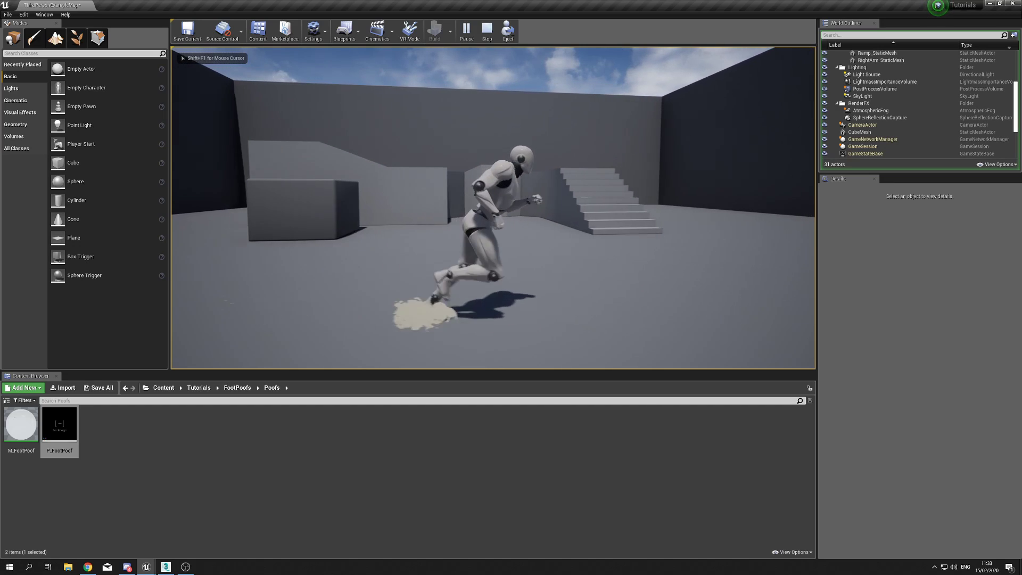
key(w)
key(d)
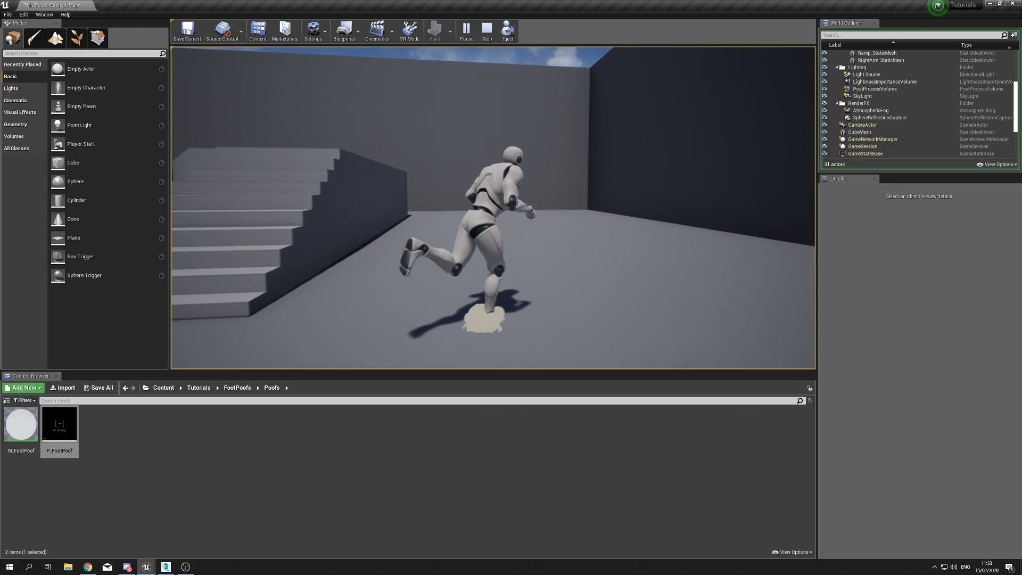
key(s)
key(a)
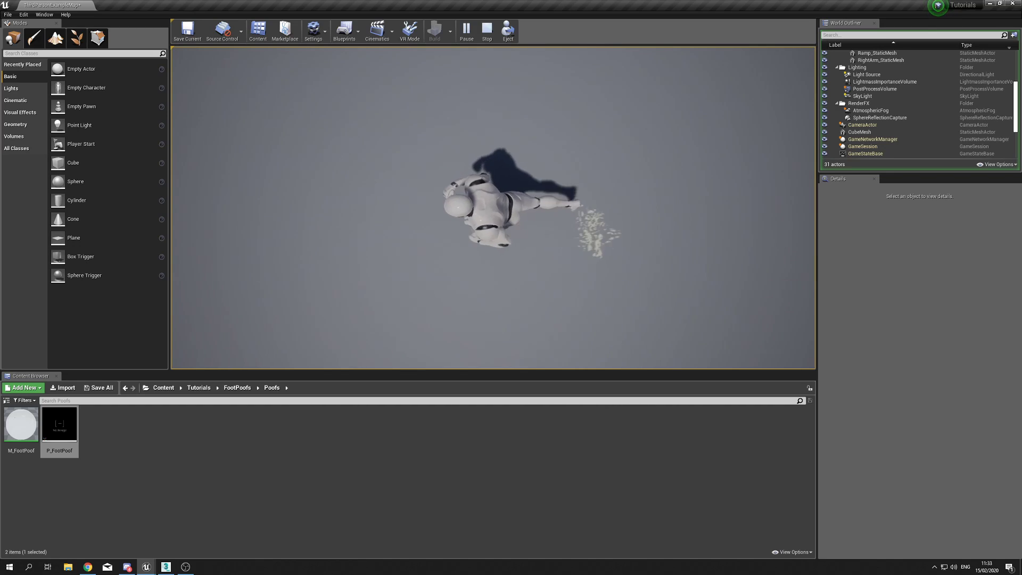
key(s)
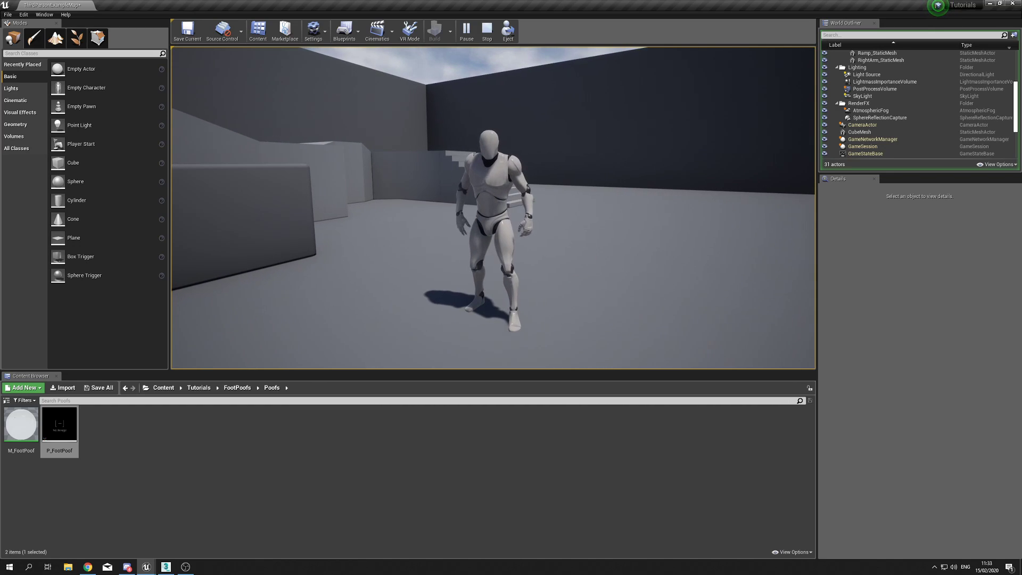